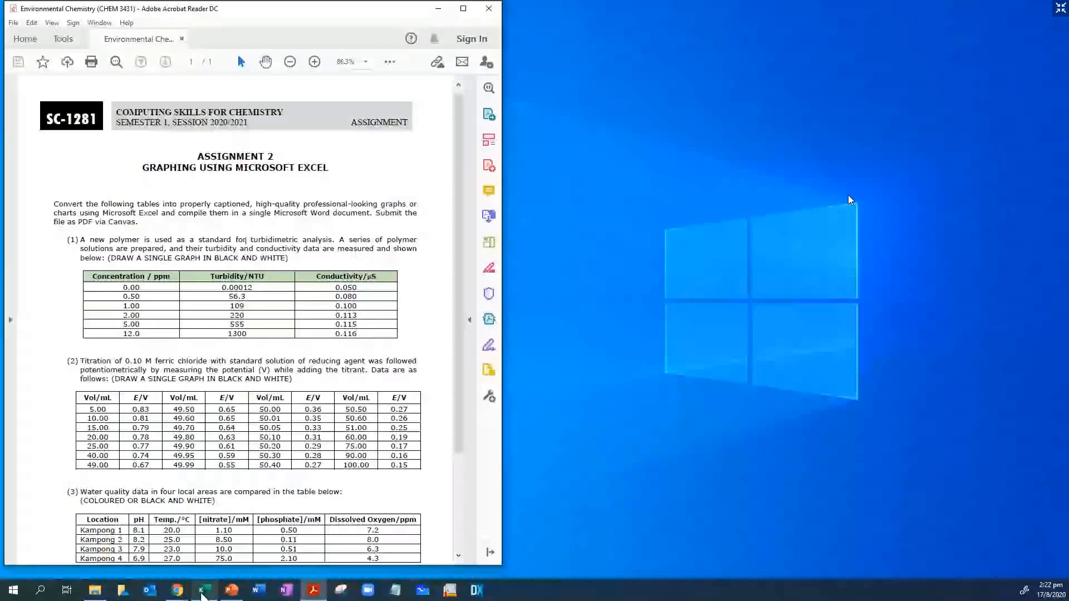
Switch to the blank Excel workbook and narrow its window so it sits beside the assignment PDF
left_click(204, 590)
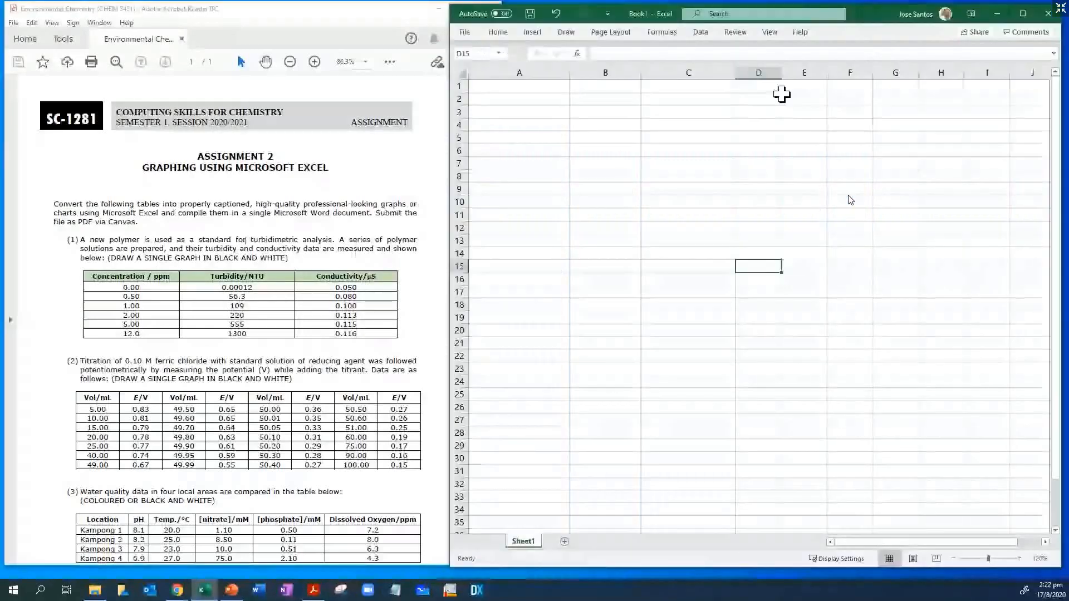
left_click_drag(451, 356, 505, 366)
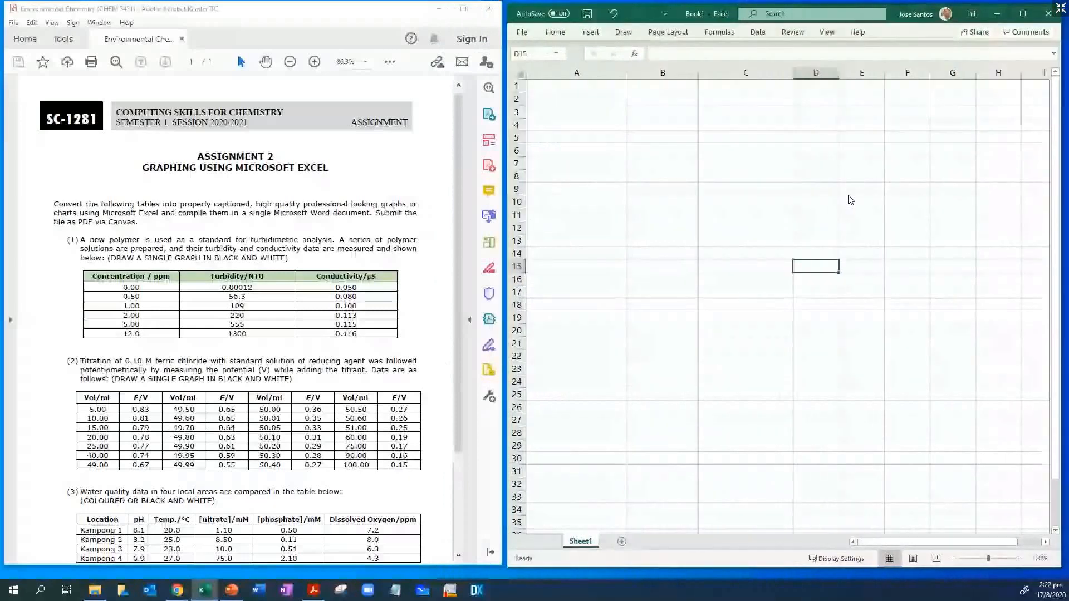
Try panning the assignment page with the Hand tool and switch back to the Select tool
left_click_drag(89, 277, 373, 338)
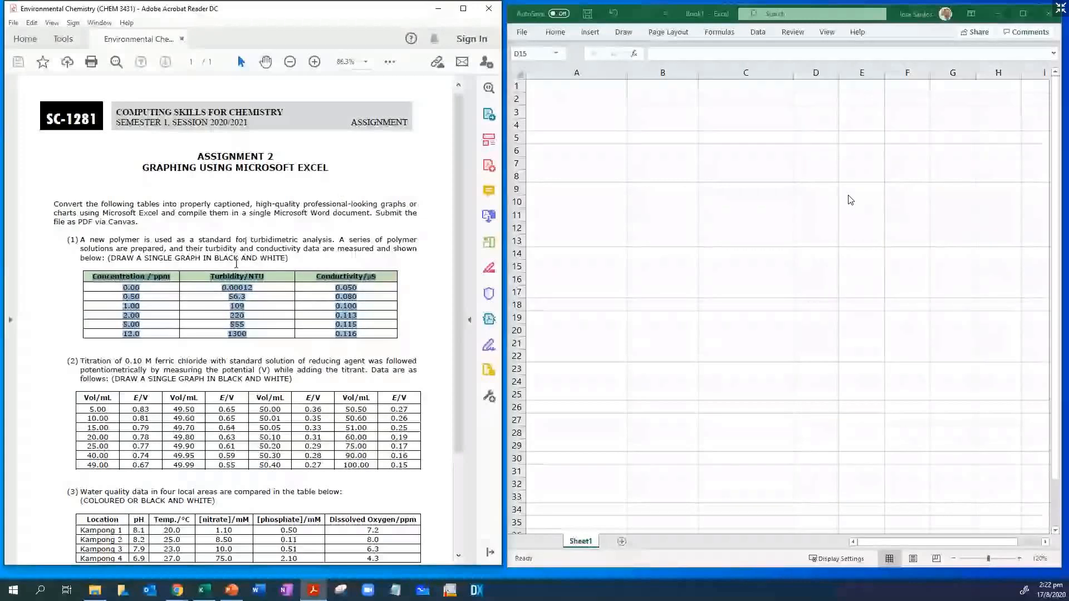
left_click(177, 261)
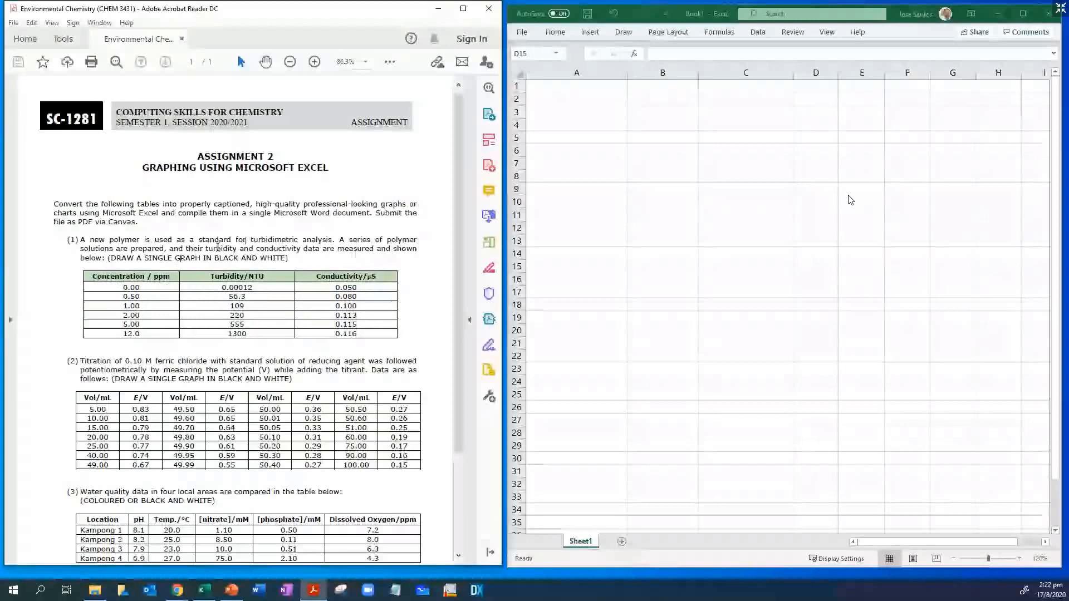
right_click(217, 240)
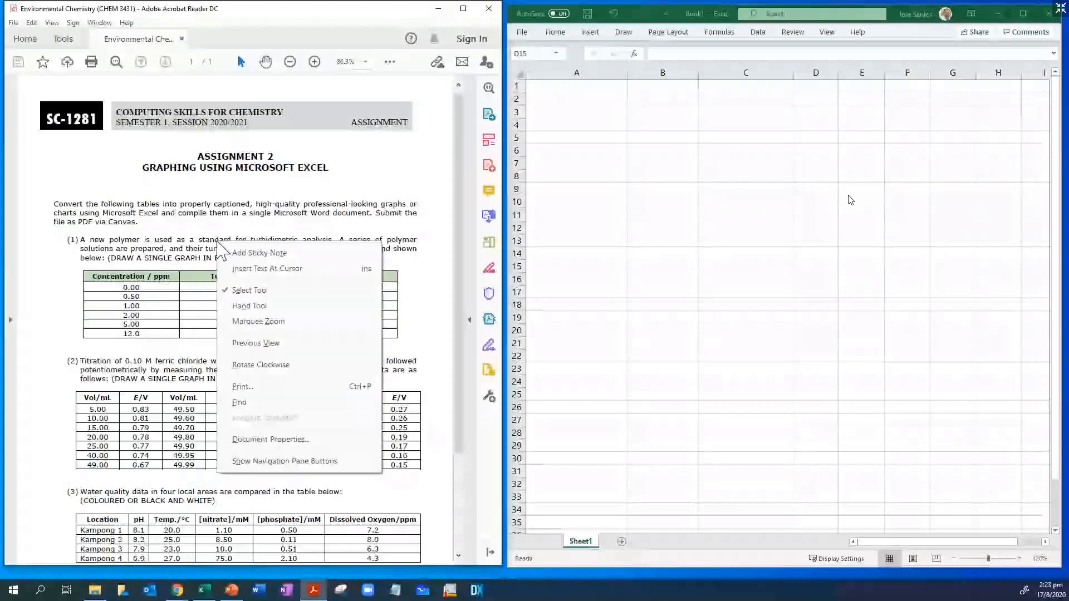
left_click(261, 307)
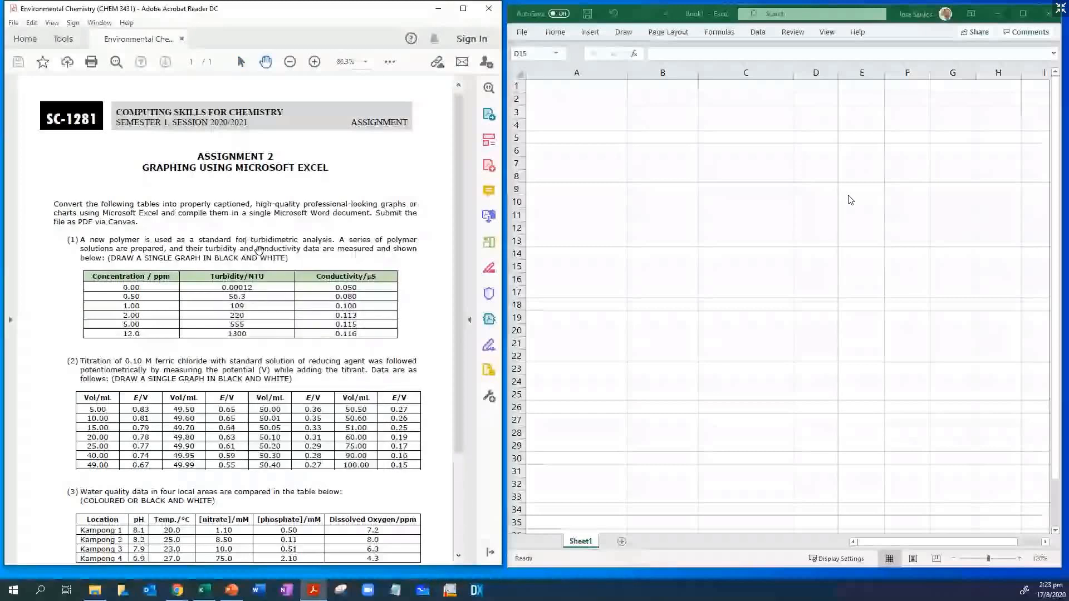
left_click_drag(138, 254, 168, 253)
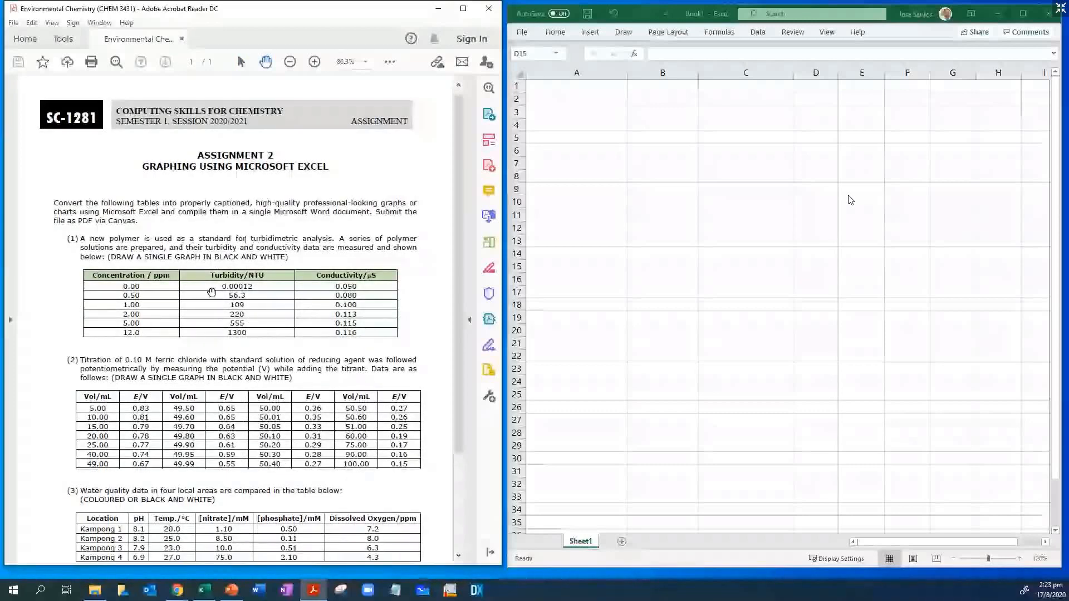
right_click(227, 226)
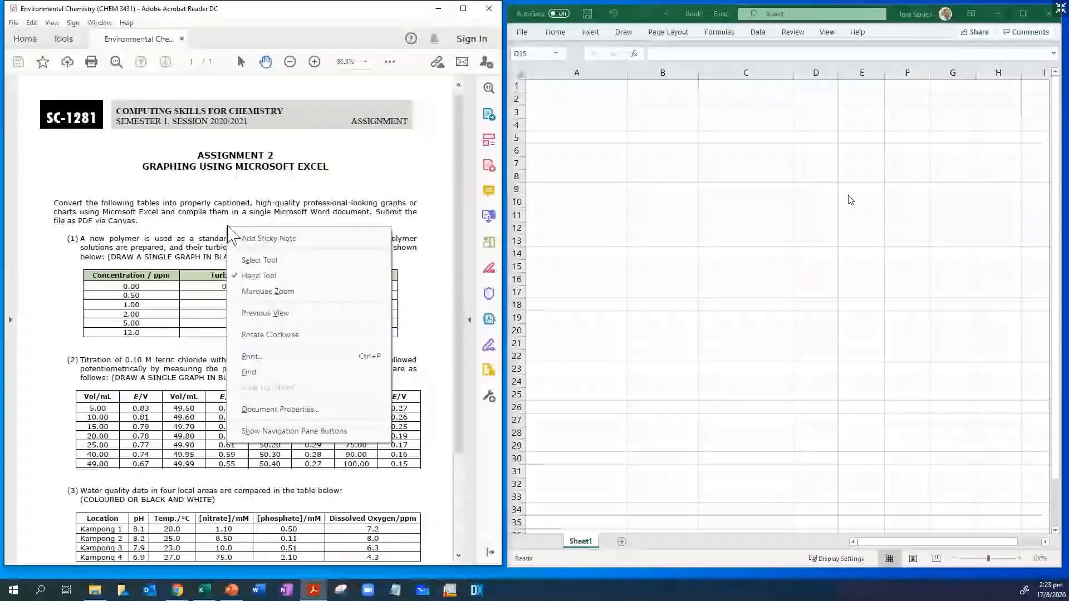
left_click(259, 260)
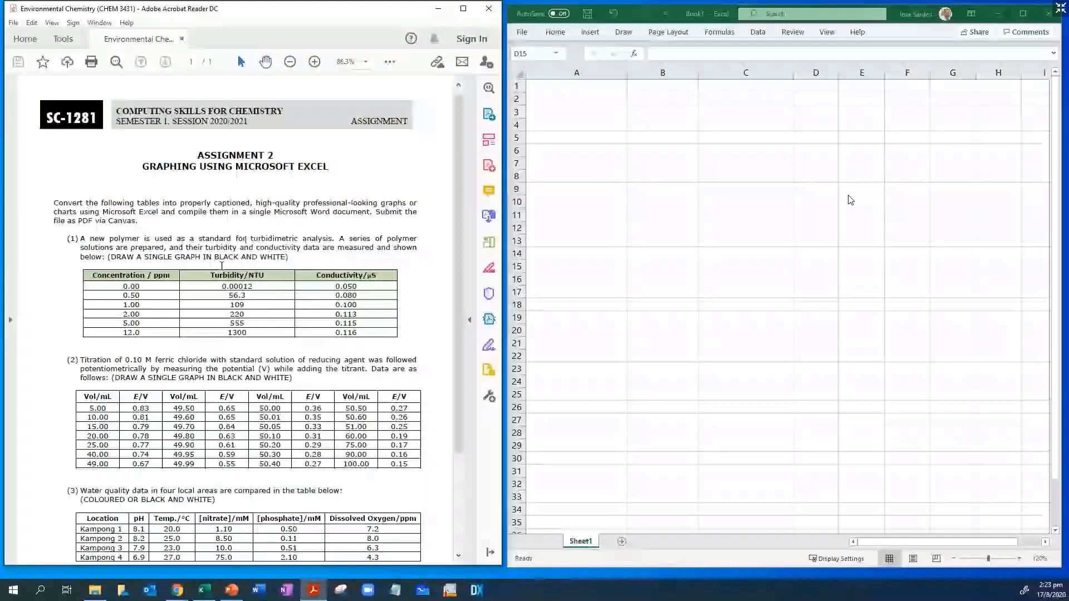
Copy the whole Concentration, Turbidity and Conductivity table of question 1 from the PDF
left_click_drag(93, 280, 378, 332)
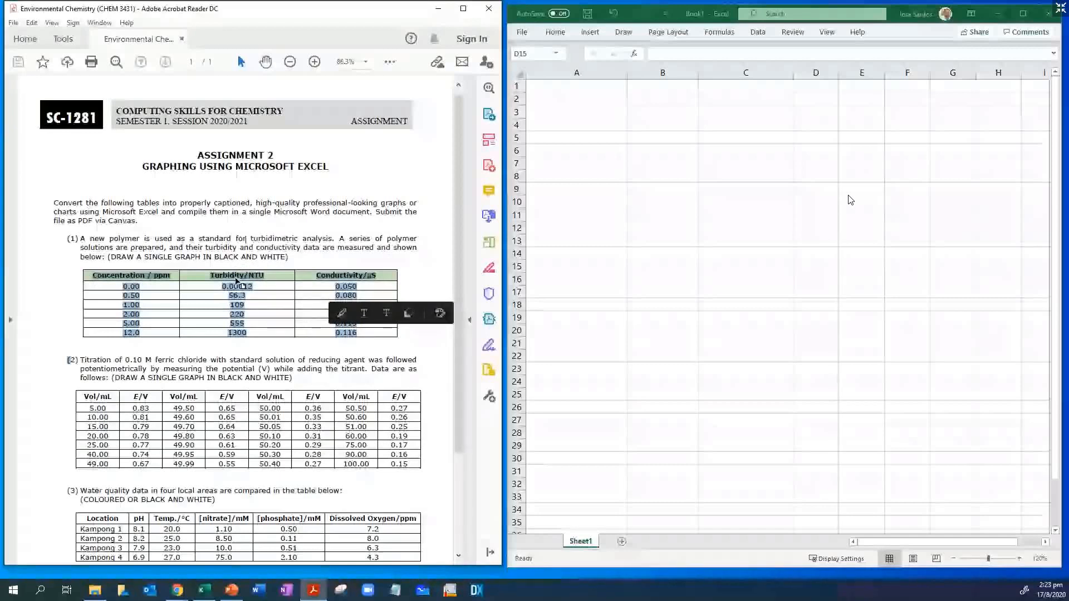
right_click(237, 281)
left_click(261, 291)
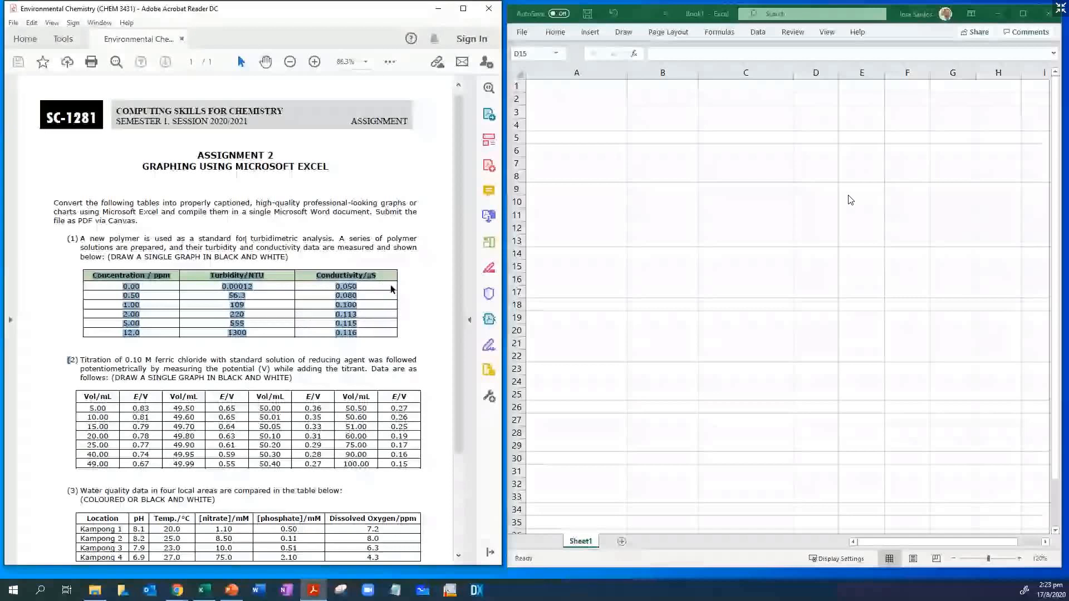
Try pasting the copied table directly into the Excel sheet at cell A2 and undo the paste
left_click(583, 97)
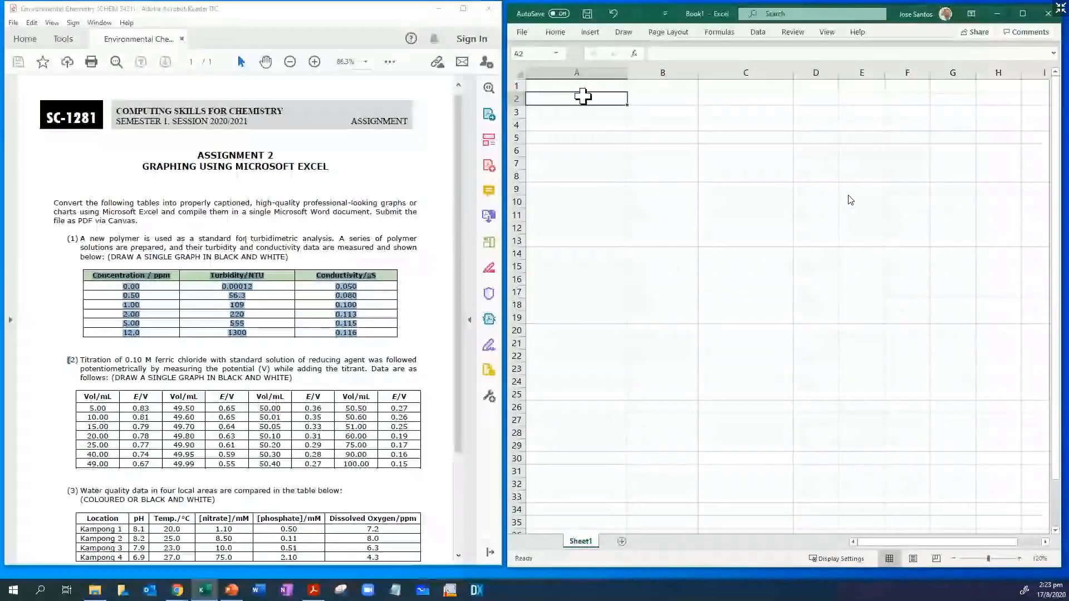
key("ctrl+v")
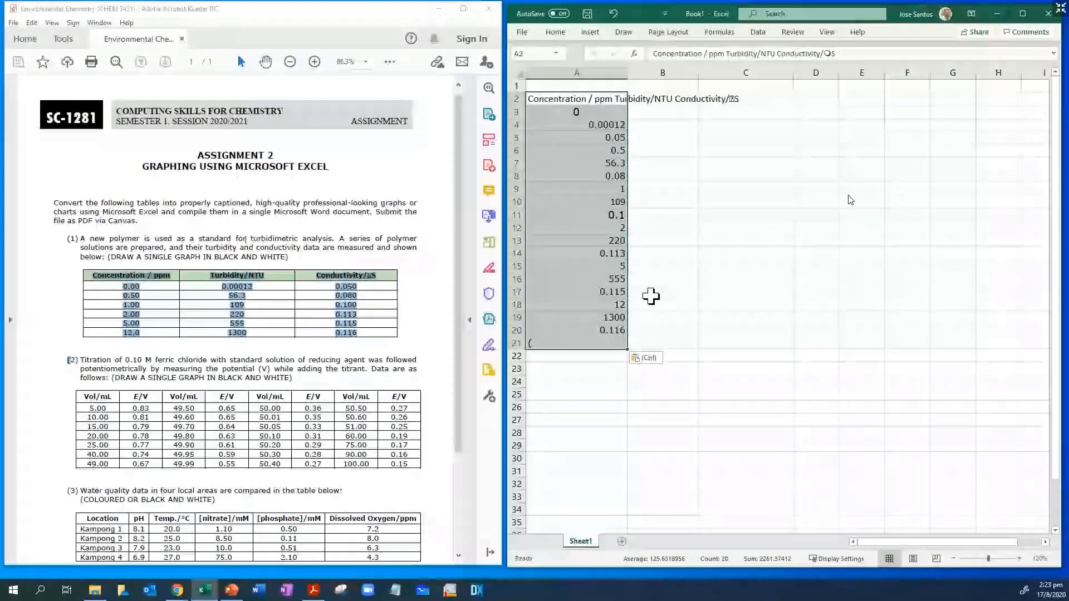
left_click(682, 176)
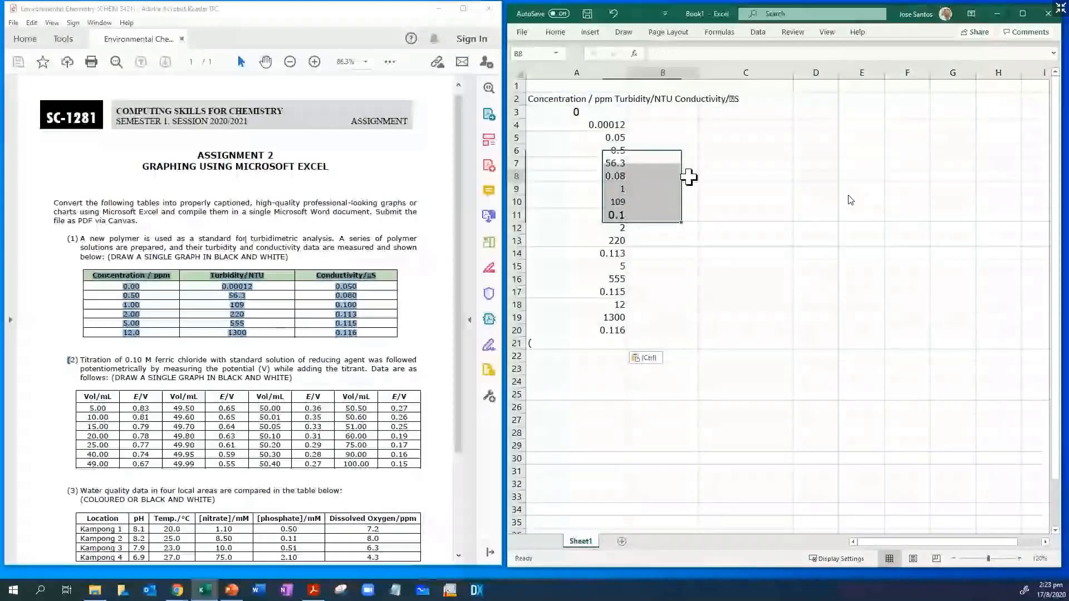
left_click(613, 14)
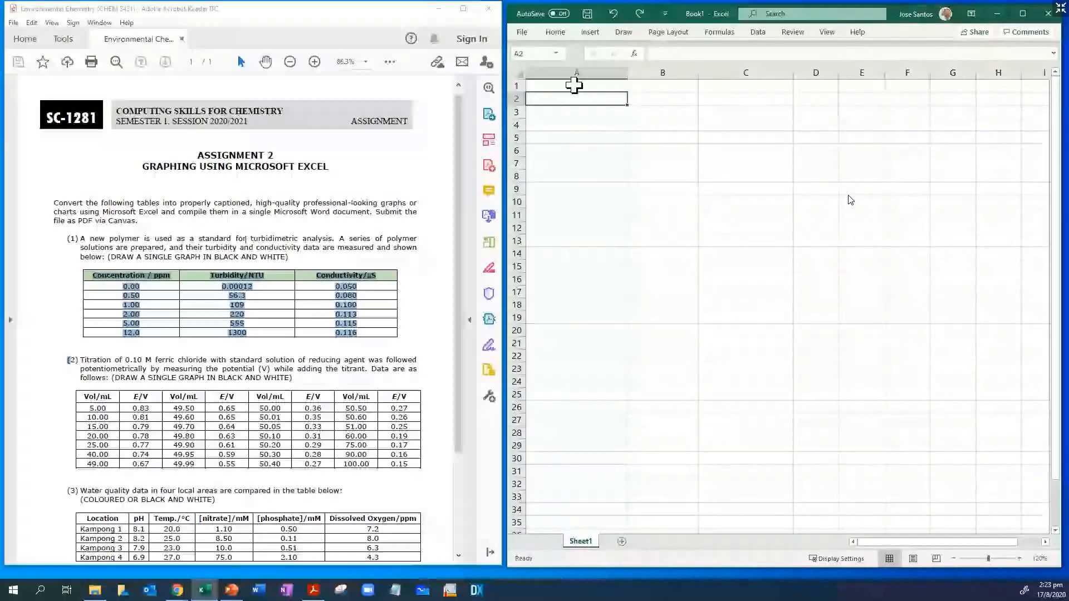
left_click(522, 33)
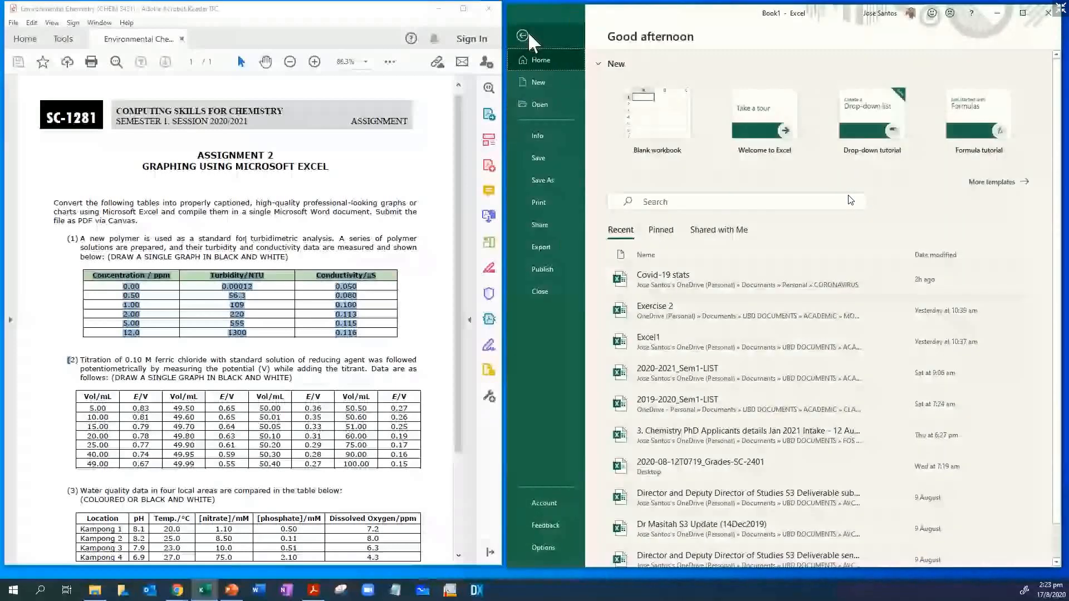
left_click(528, 32)
left_click(555, 33)
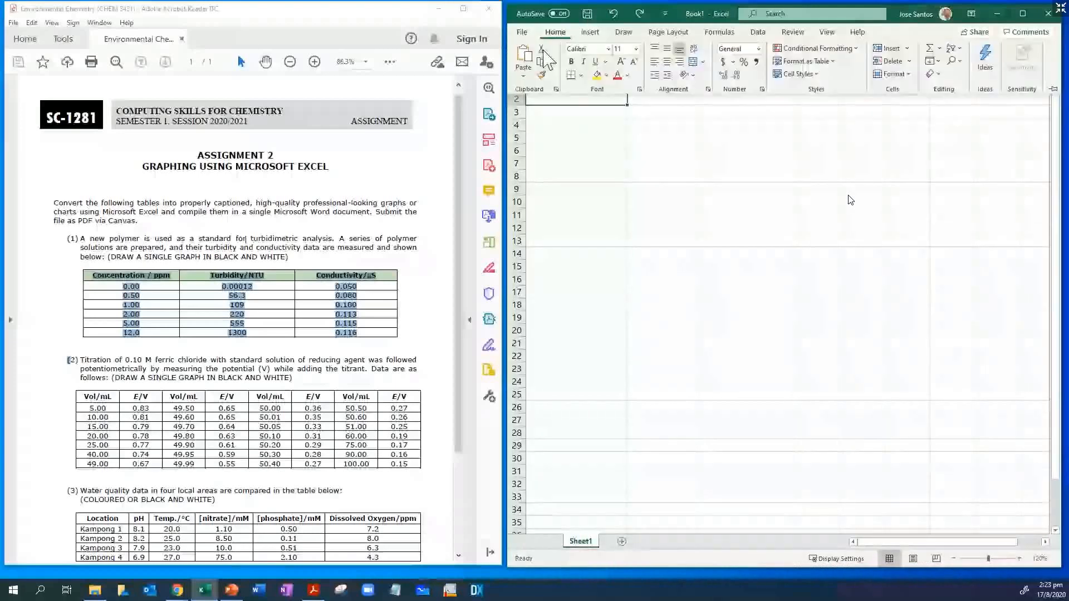
left_click(525, 77)
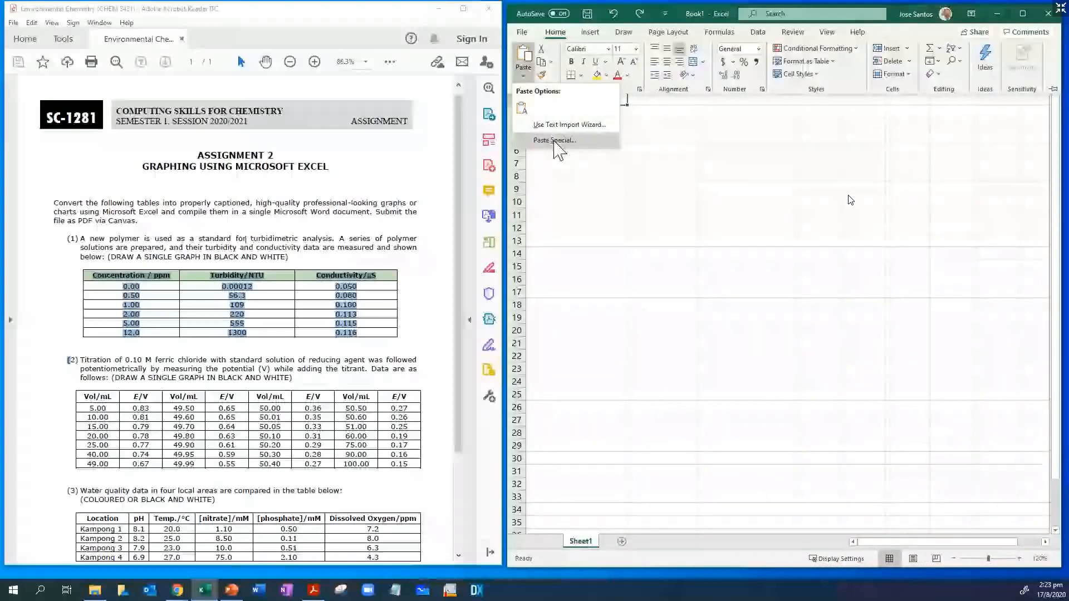
left_click(536, 141)
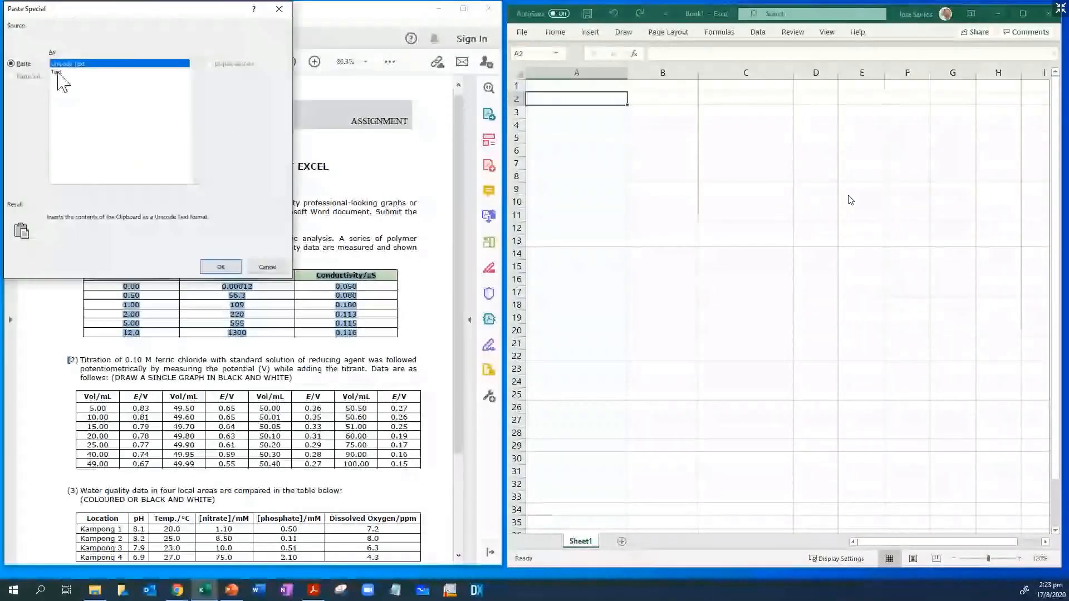
left_click(54, 73)
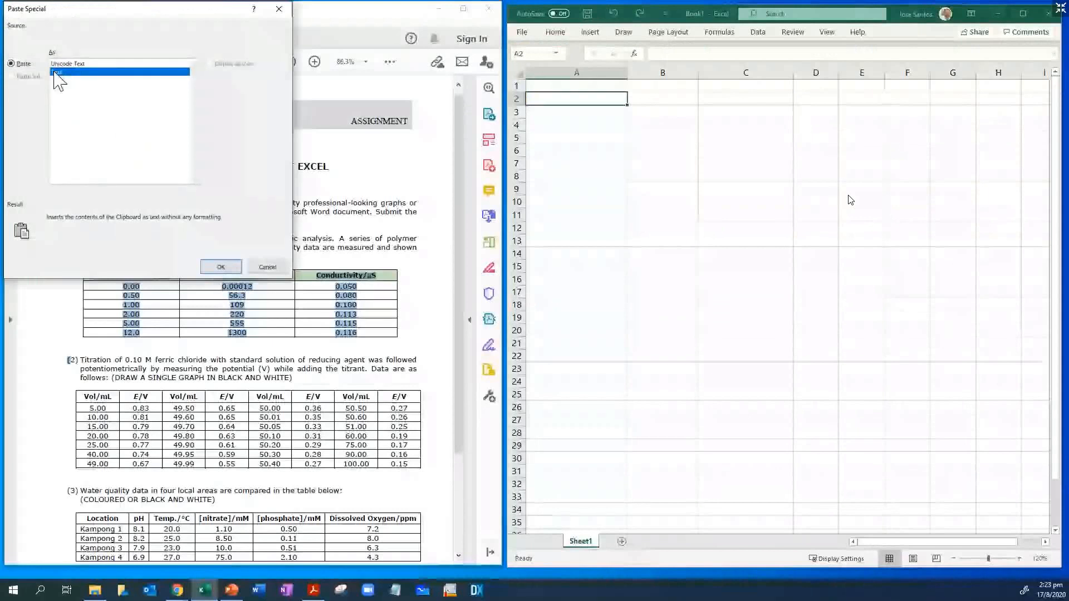
left_click(81, 65)
left_click(66, 73)
left_click(96, 65)
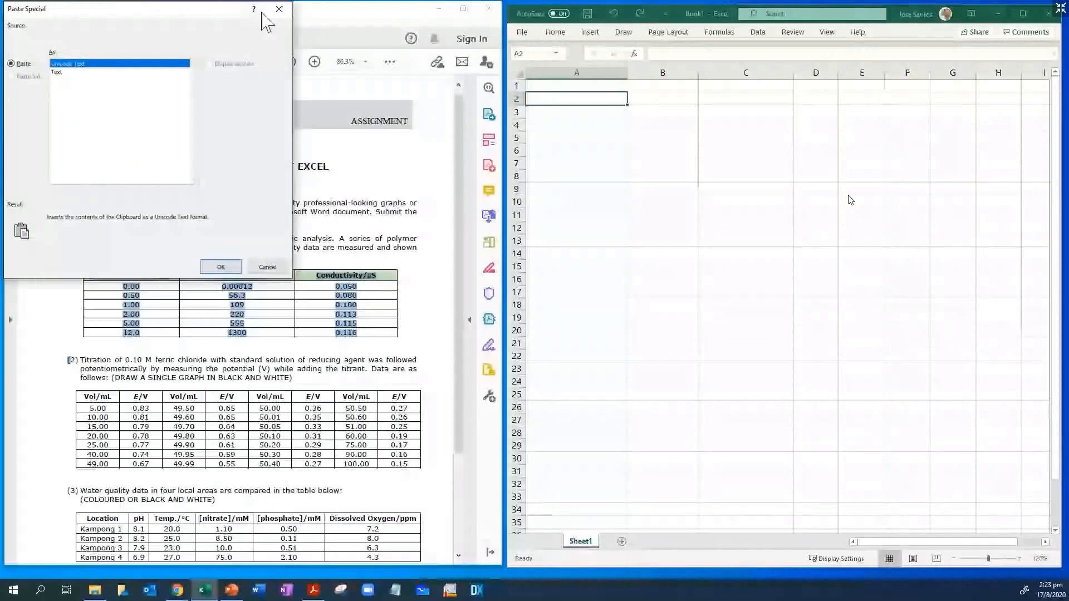
left_click(278, 9)
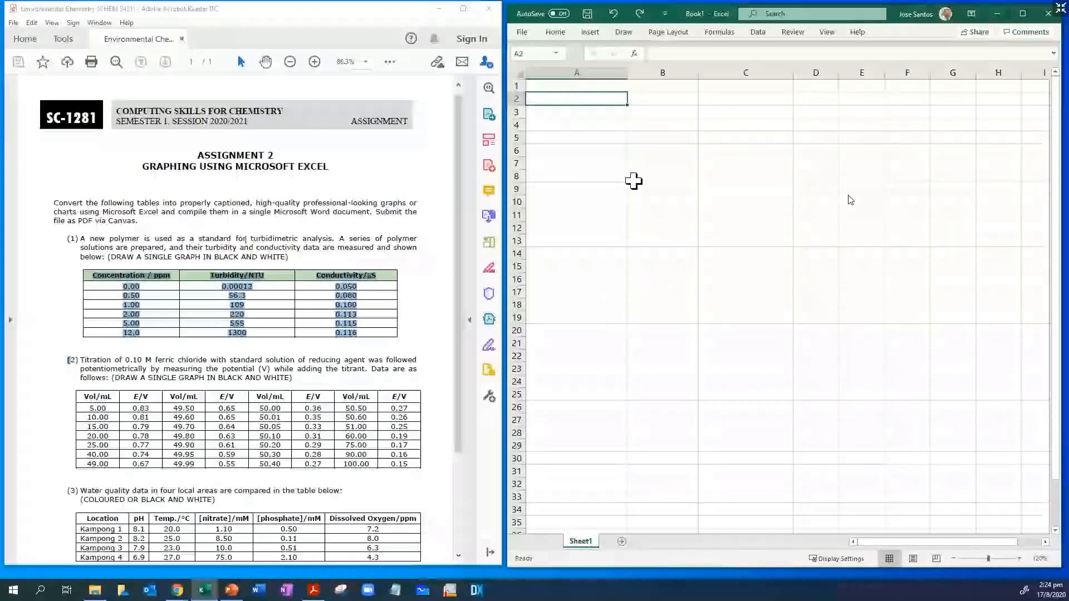
Switch to Word and create a new document from the Single spaced (blank) template
left_click(261, 594)
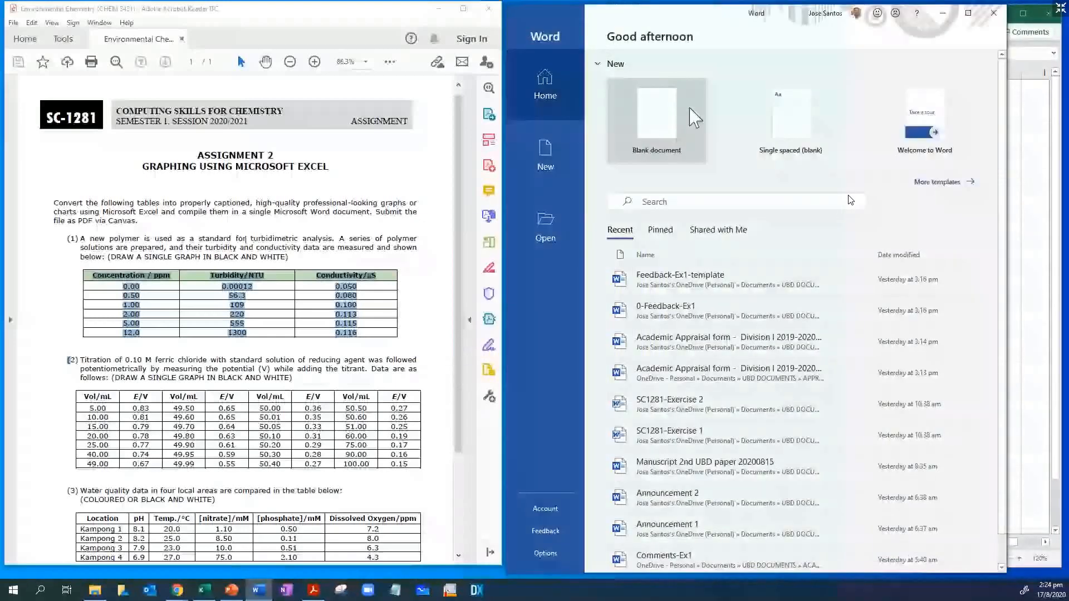
left_click(809, 157)
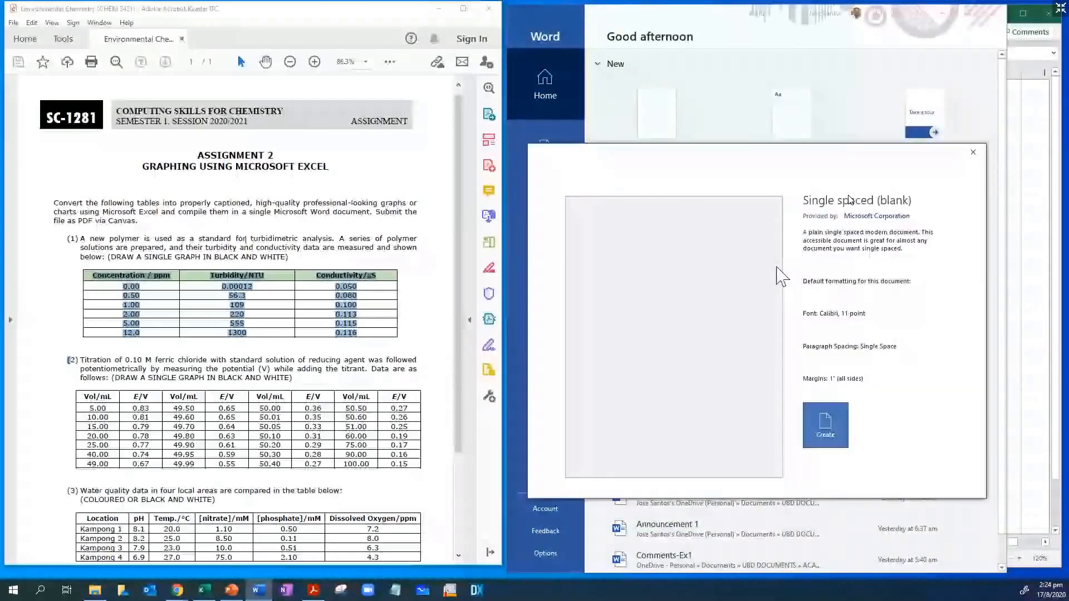
left_click(824, 438)
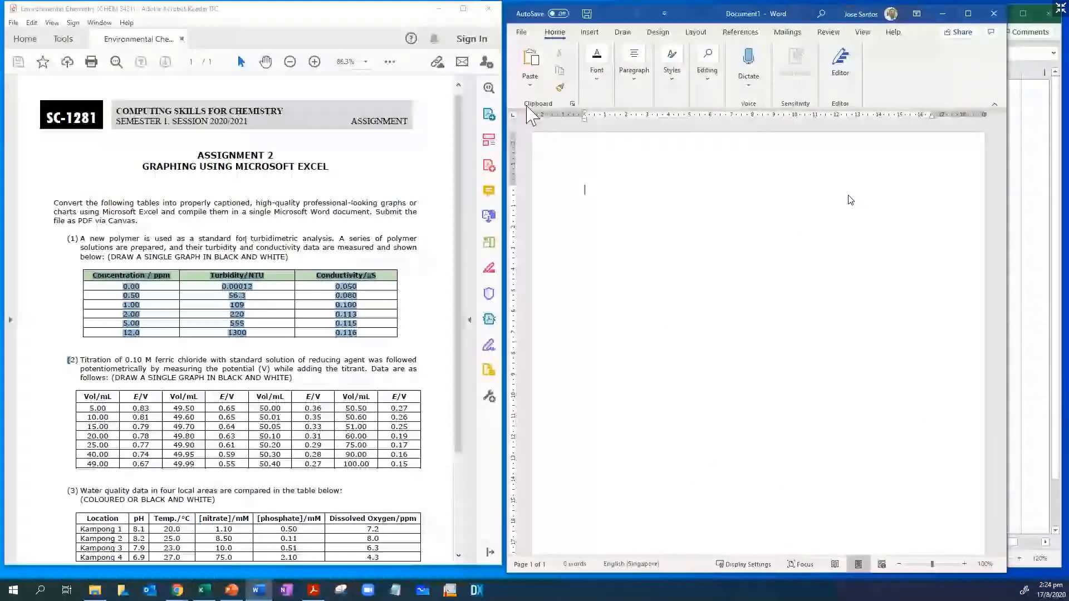
Paste the copied table into the new document with Paste Special as Formatted Text (RTF)
left_click(529, 84)
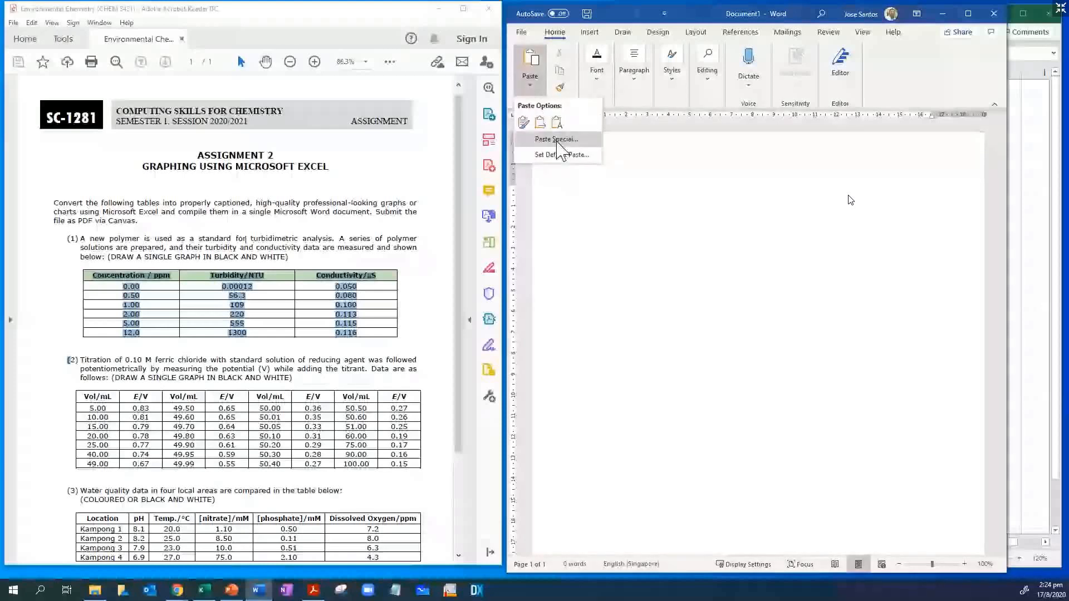
left_click(556, 140)
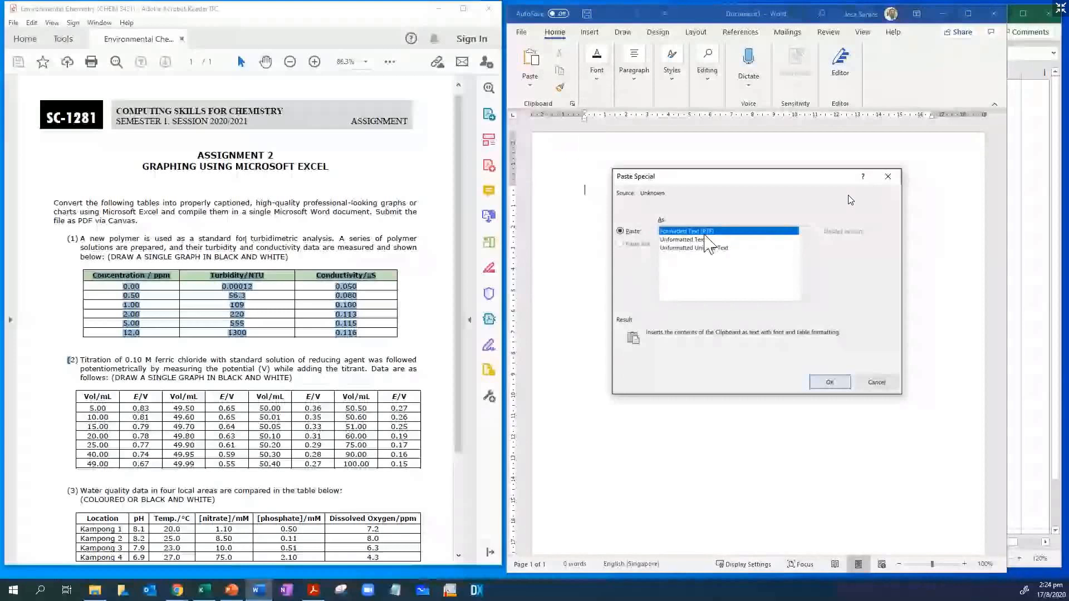
left_click(830, 382)
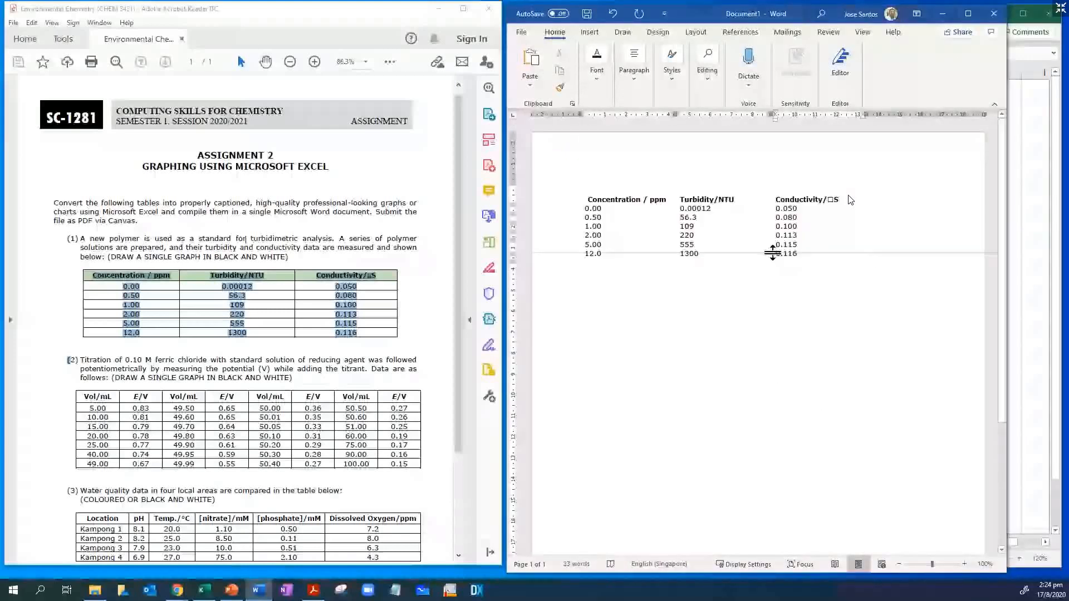
Apply a table style with grid borders around every cell to all three columns of the pasted table
left_click(584, 191)
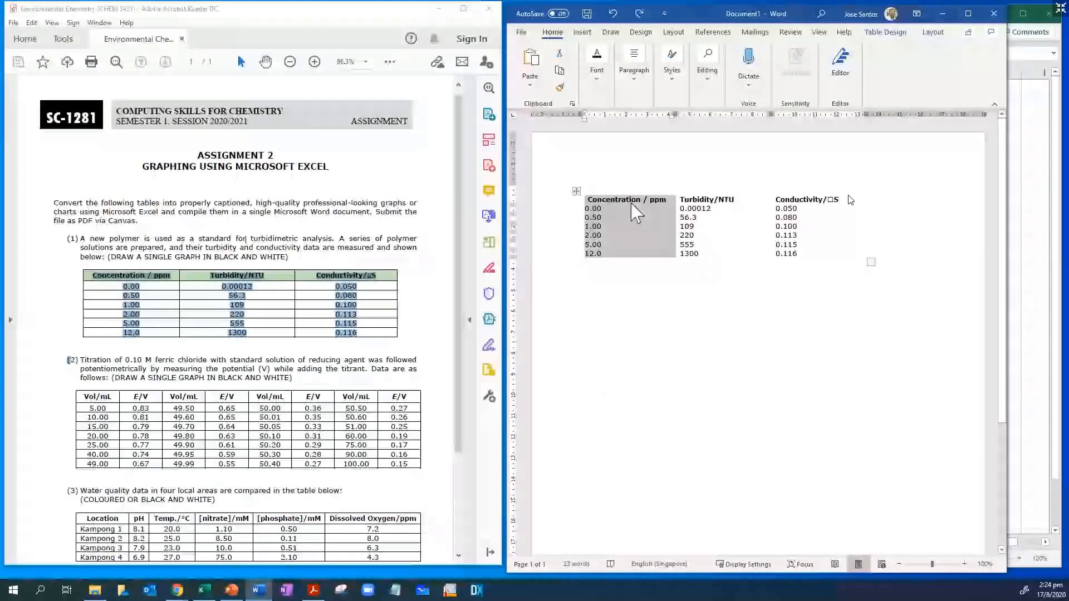
left_click(766, 196, "shift")
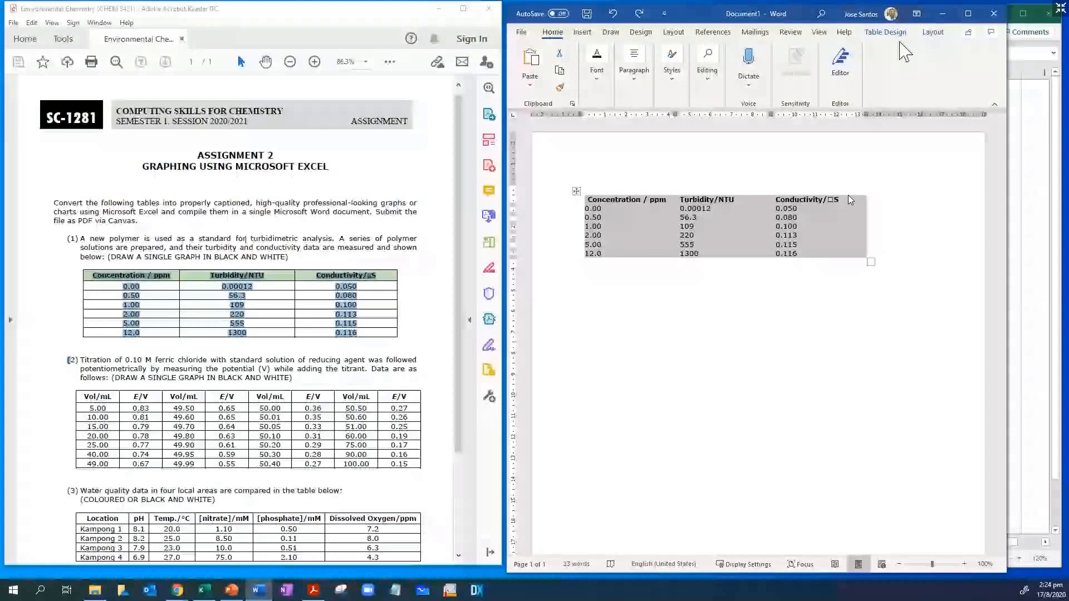
left_click(886, 32)
left_click(731, 72)
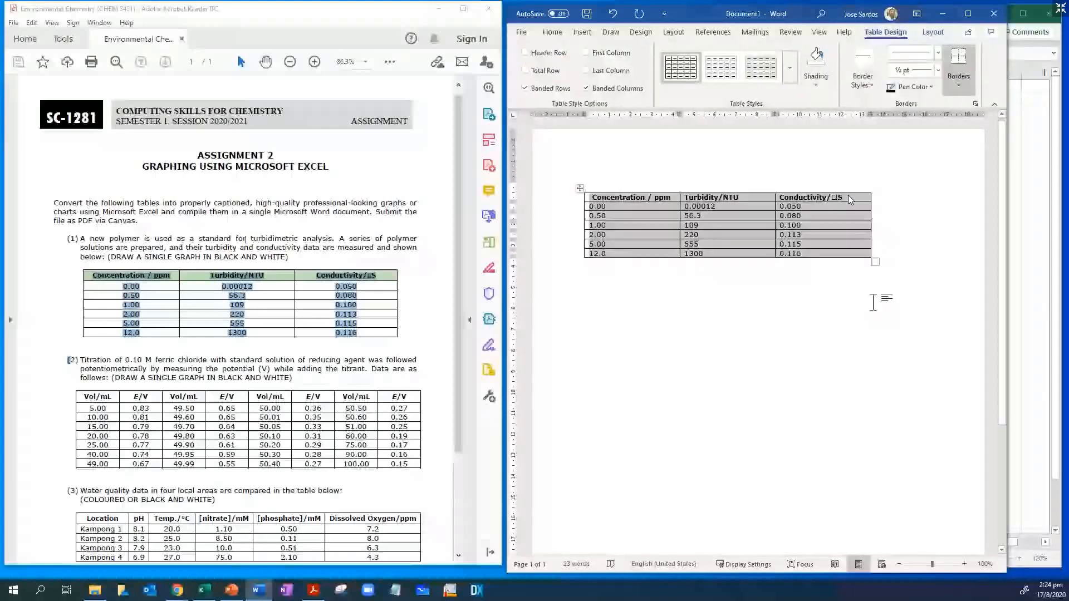
left_click(657, 272)
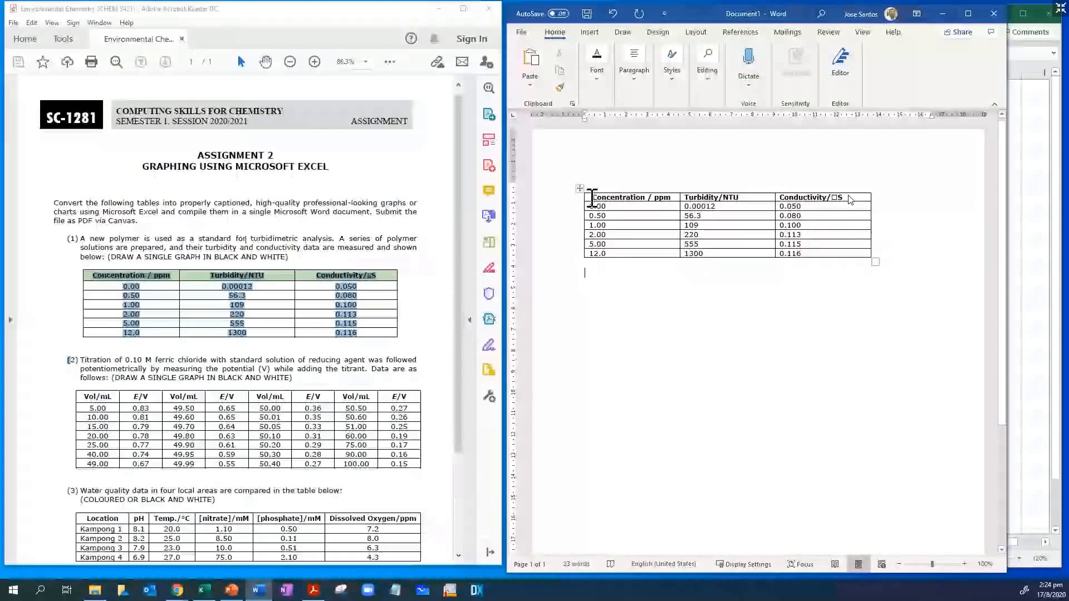
Copy the whole bordered table from the Word document into the Excel sheet starting at cell A3
left_click_drag(591, 200, 717, 262)
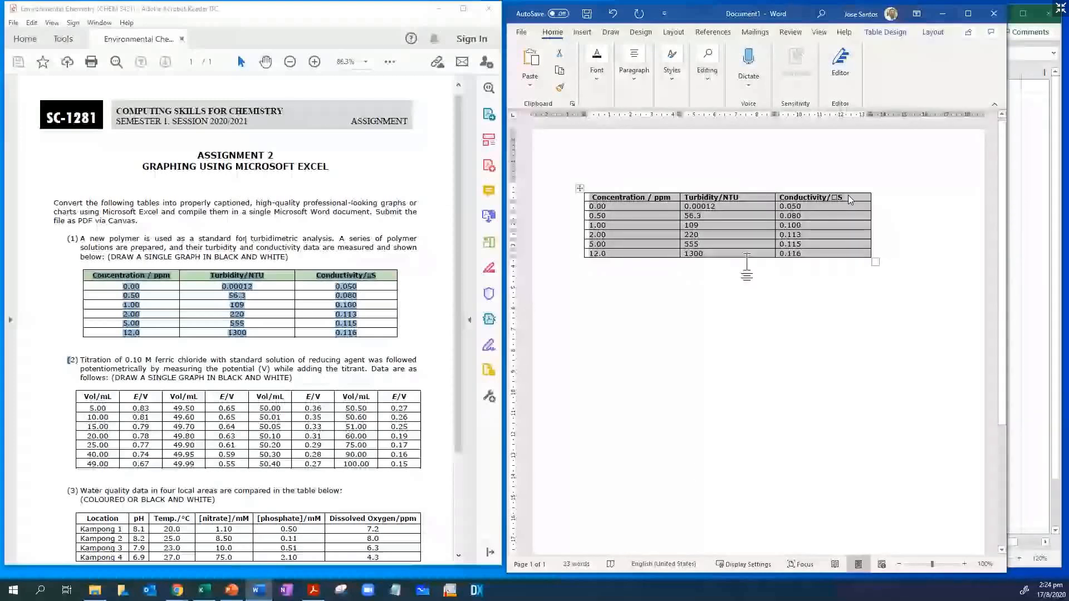
left_click(204, 590)
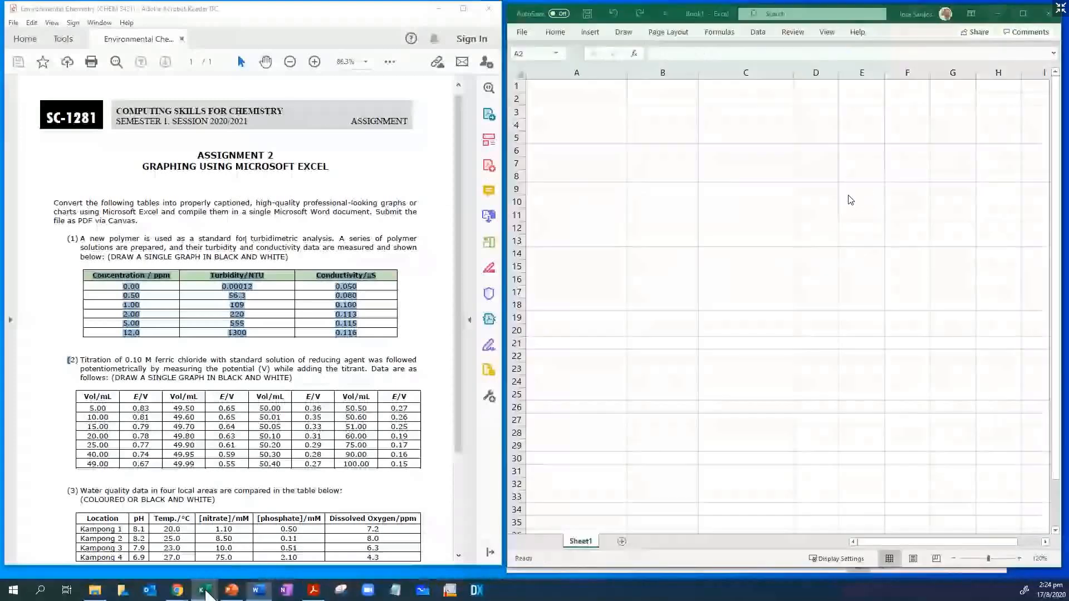
left_click(585, 112)
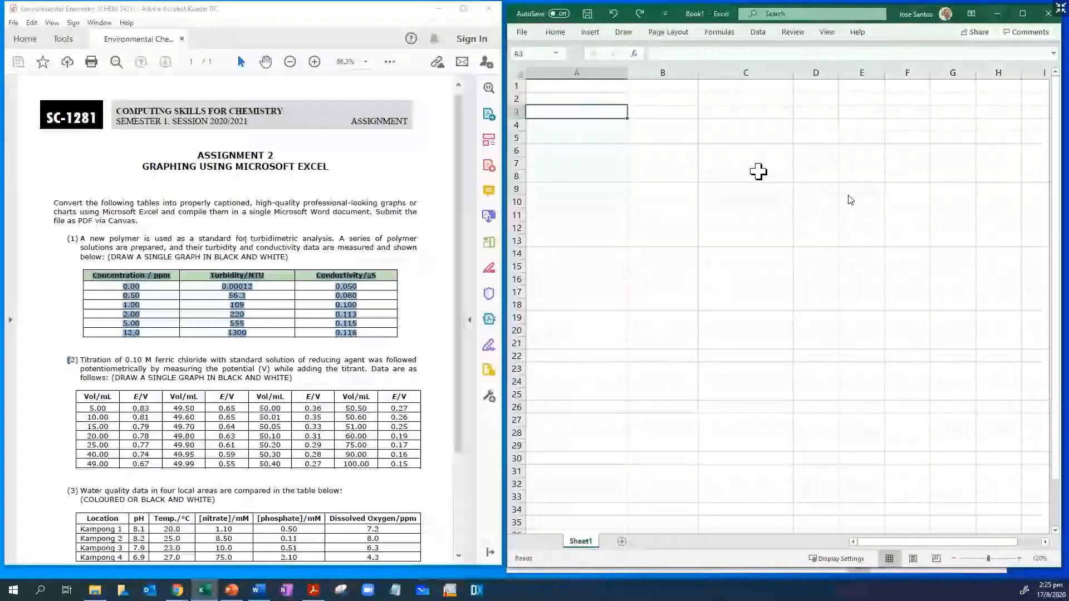
type("Concentration / ppm\tTurbidity/NTU\tConductivity/□S 0\t0.00012\t0.05 0.5\t56.3\t0.08 1\t109\t0.1 2\t220\t0.113 5\t555\t0.115 12\t1300\t0.116")
left_click(746, 229)
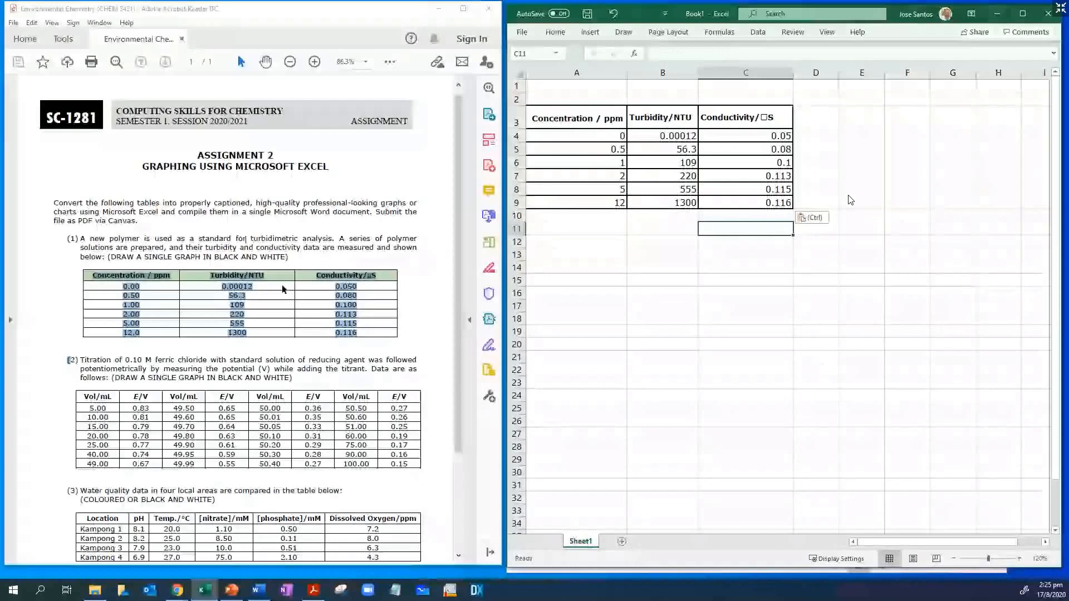
Compare the pasted column headers in row 3 with the PDF table's headers, checking the conductivity unit
left_click(595, 99)
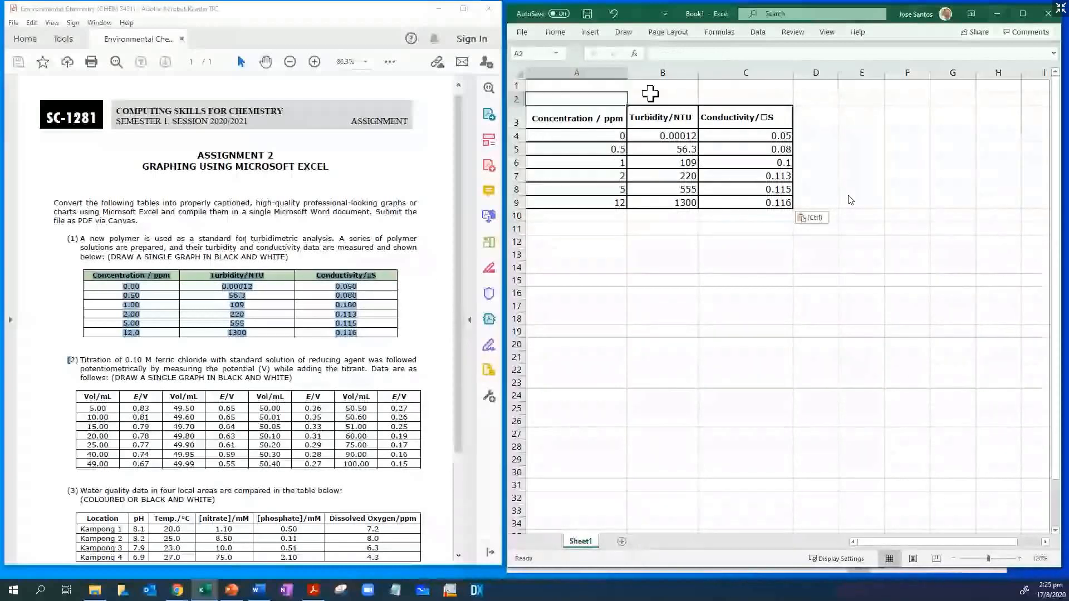
left_click(650, 96)
left_click(767, 99)
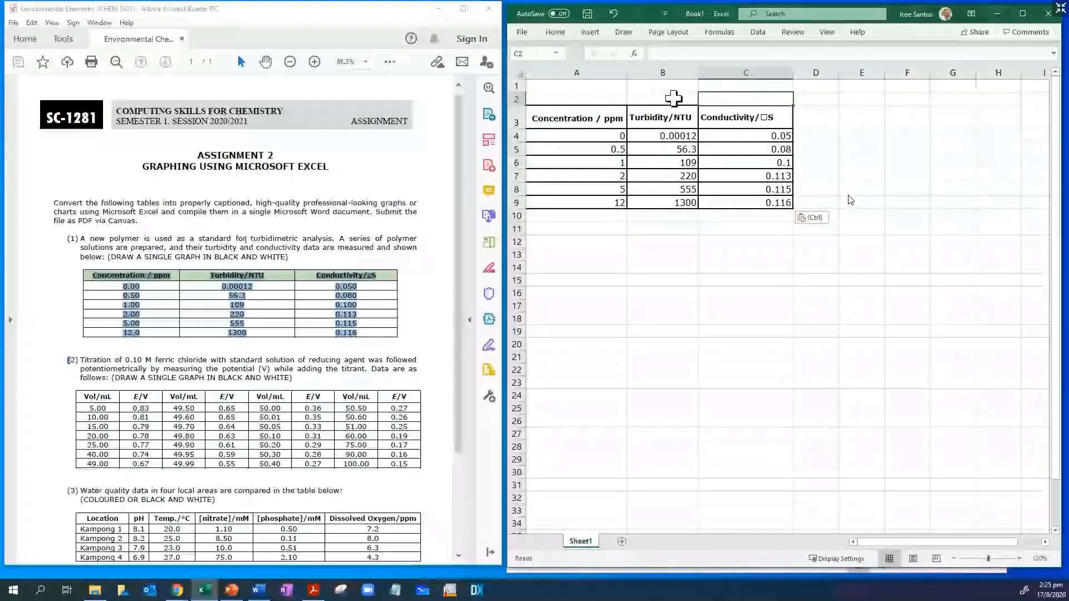
left_click(575, 117)
left_click(756, 115)
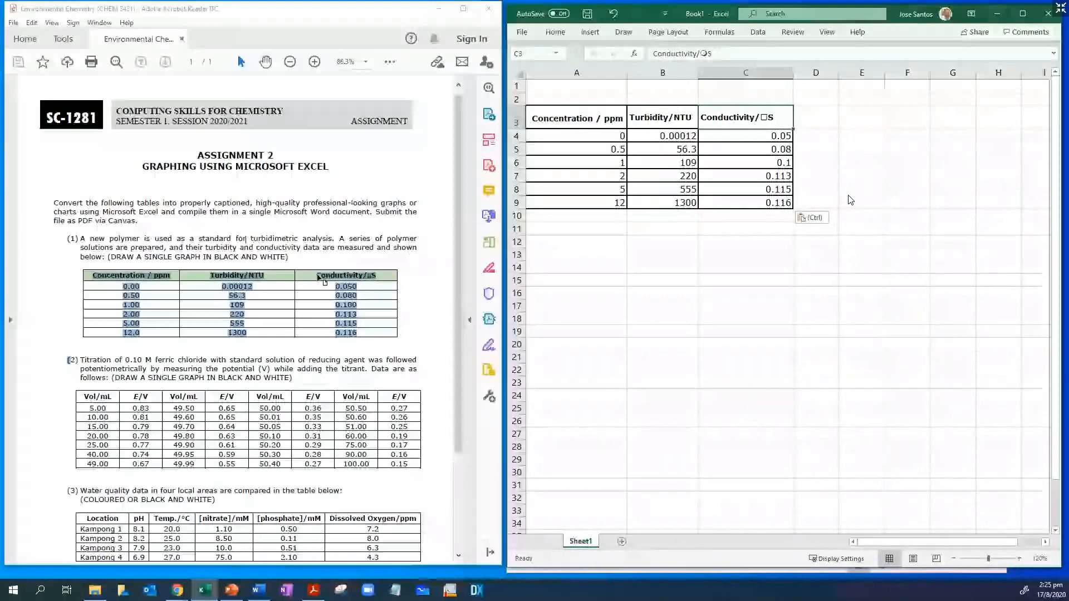
left_click(381, 276)
left_click(380, 276)
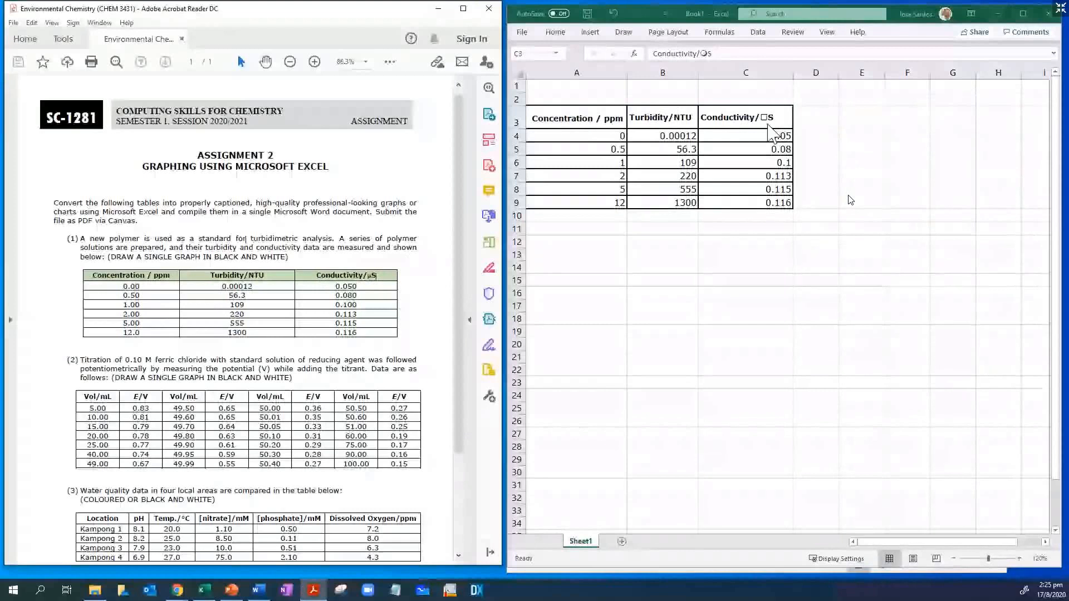
Replace the garbled unit in header cell C3 so that it reads Conductivity/mS
left_click(738, 118)
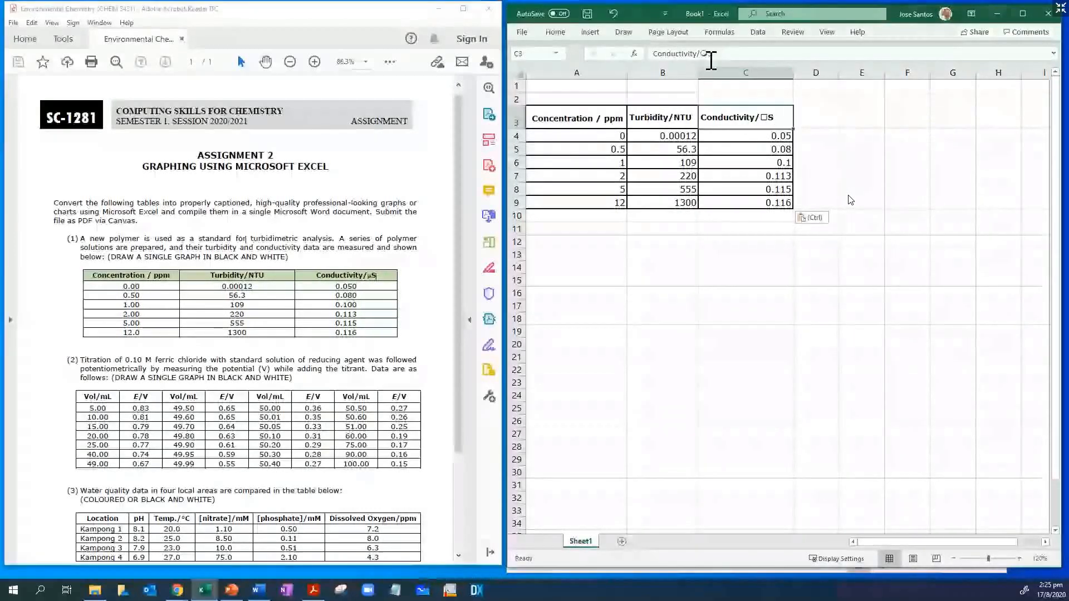
left_click(784, 56)
key("BackSpace")
key("BackSpace")
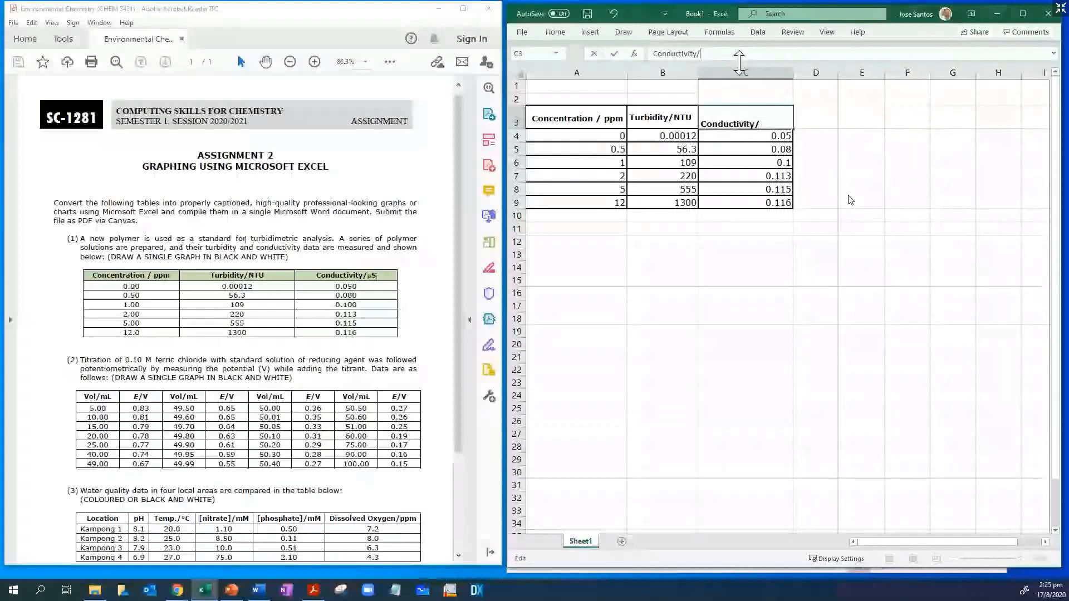
type("mS")
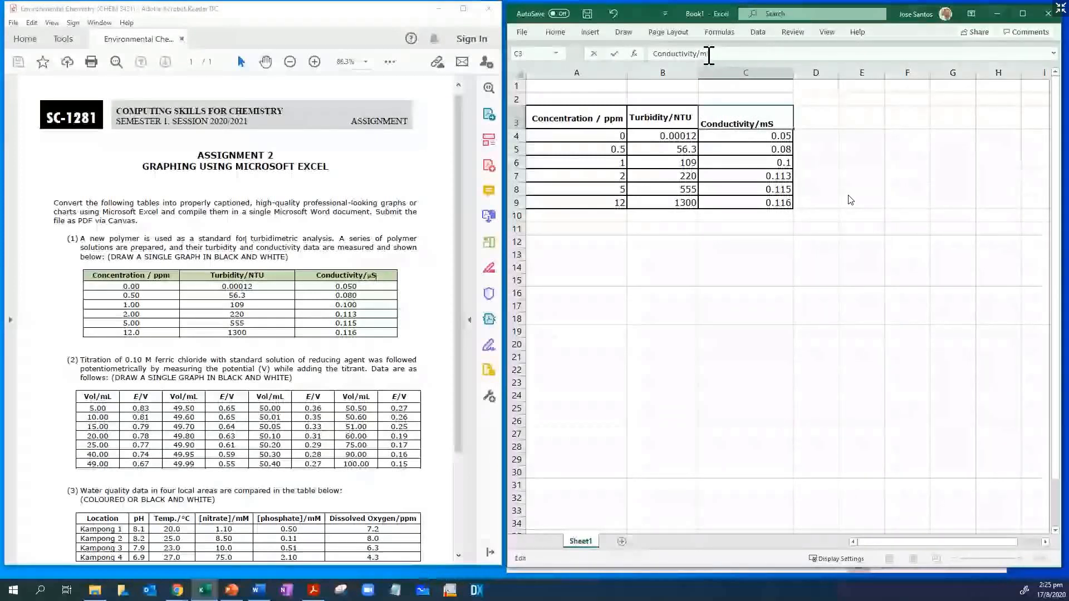
Format only the letter m of the unit in cell C3 with the Symbol font and confirm the cell
left_click_drag(706, 55, 701, 56)
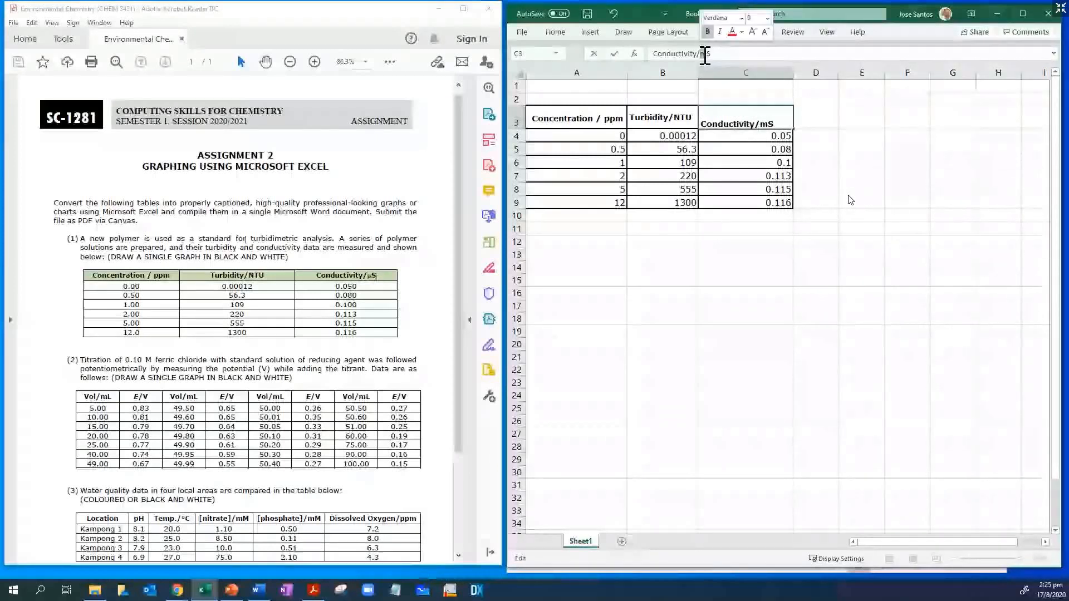
left_click(734, 20)
type("Symbol")
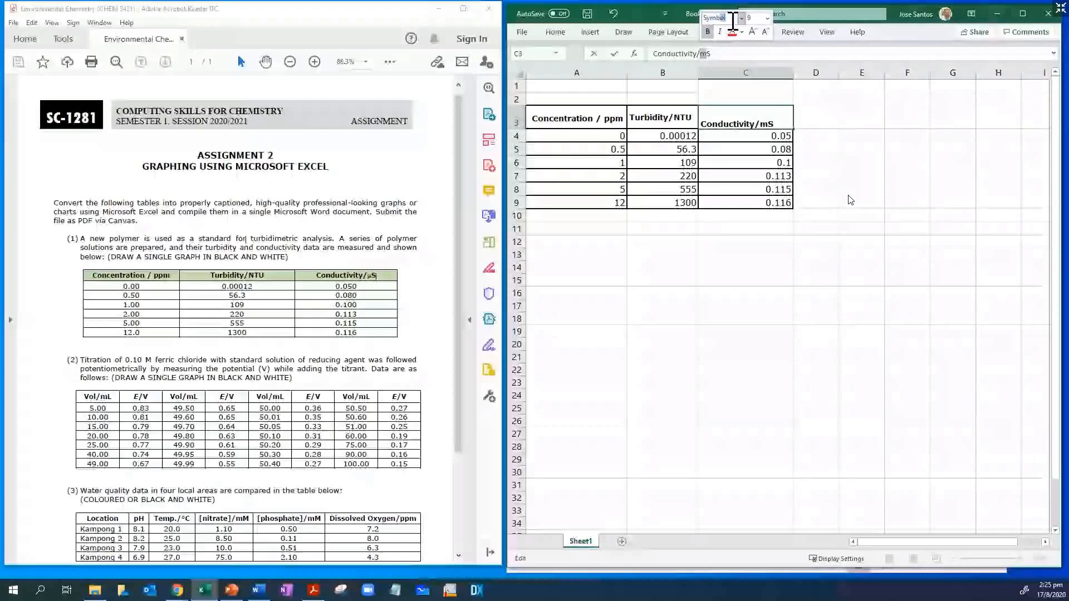
key("Return")
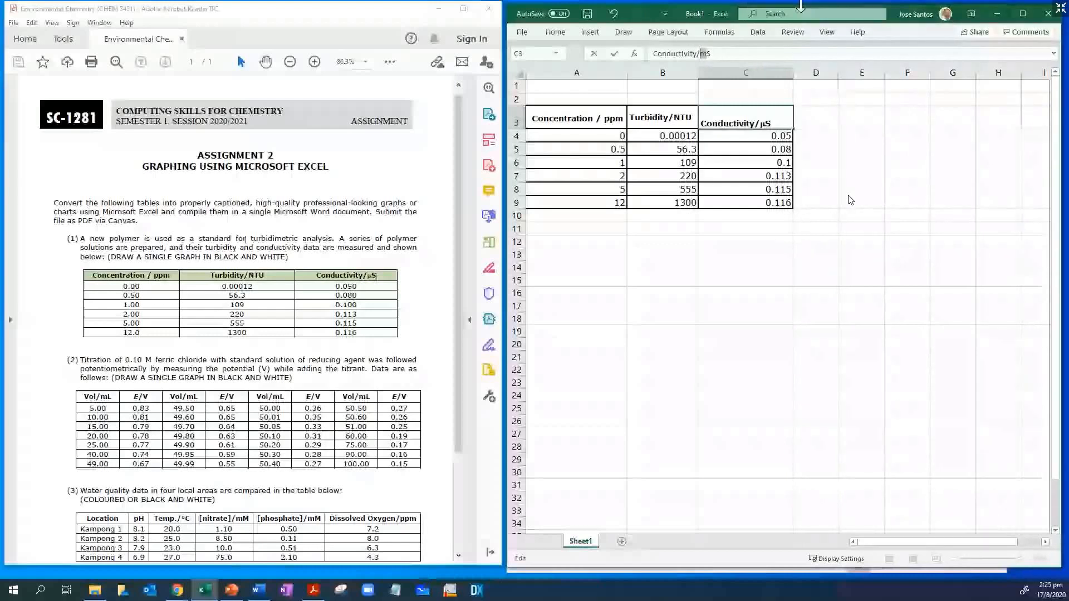
key("Tab")
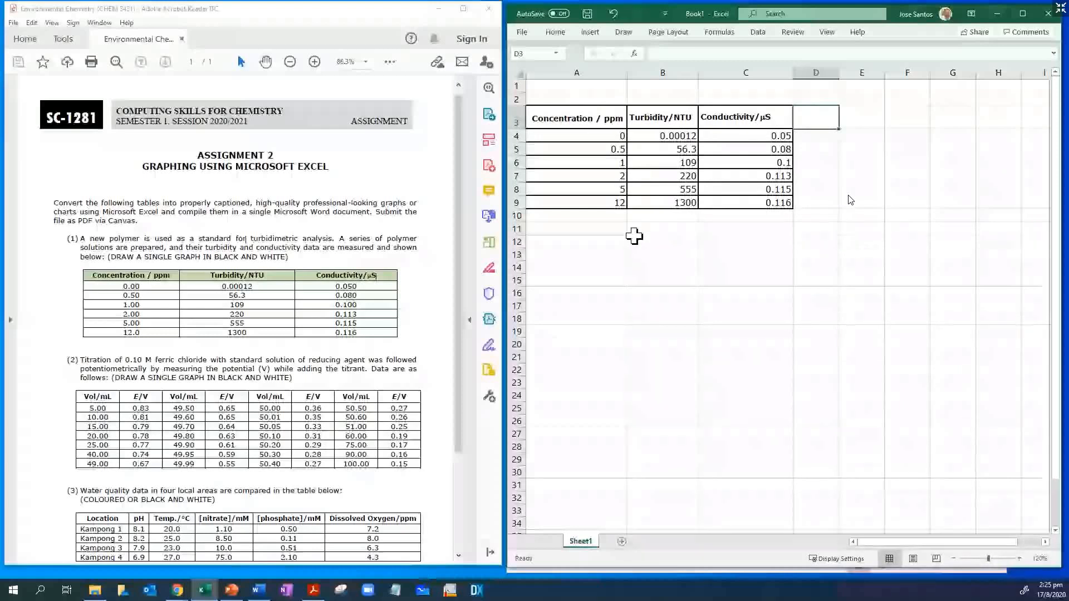
left_click(537, 280)
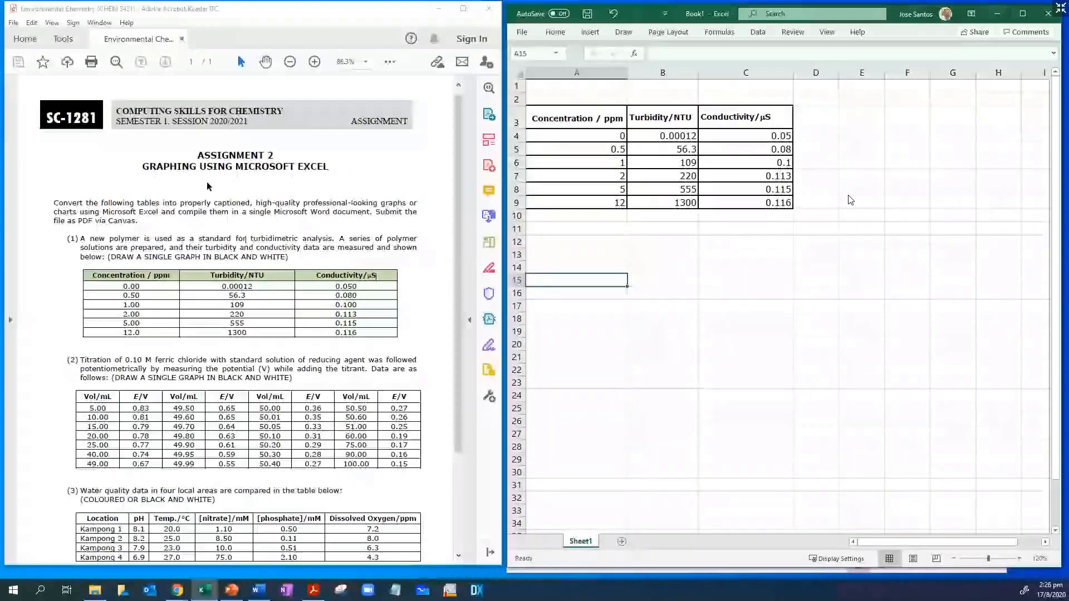
Switch to the PDF, choose the Select Tool and copy the entire concentration, turbidity and conductivity table again
right_click(140, 196)
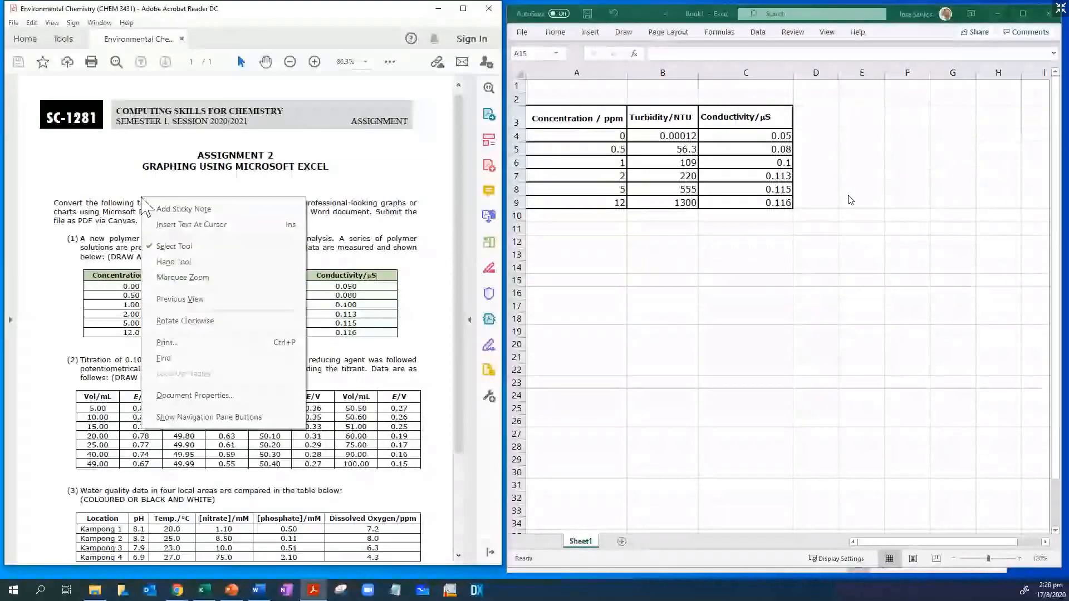
left_click(166, 246)
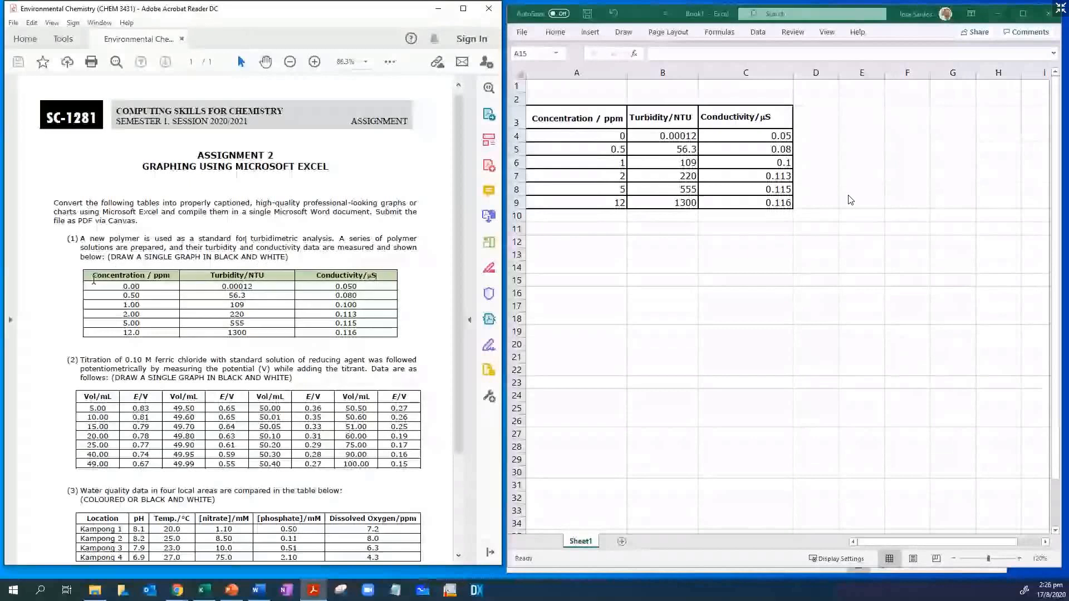
left_click_drag(91, 276, 359, 334)
key("ctrl+c")
left_click_drag(98, 282, 357, 334)
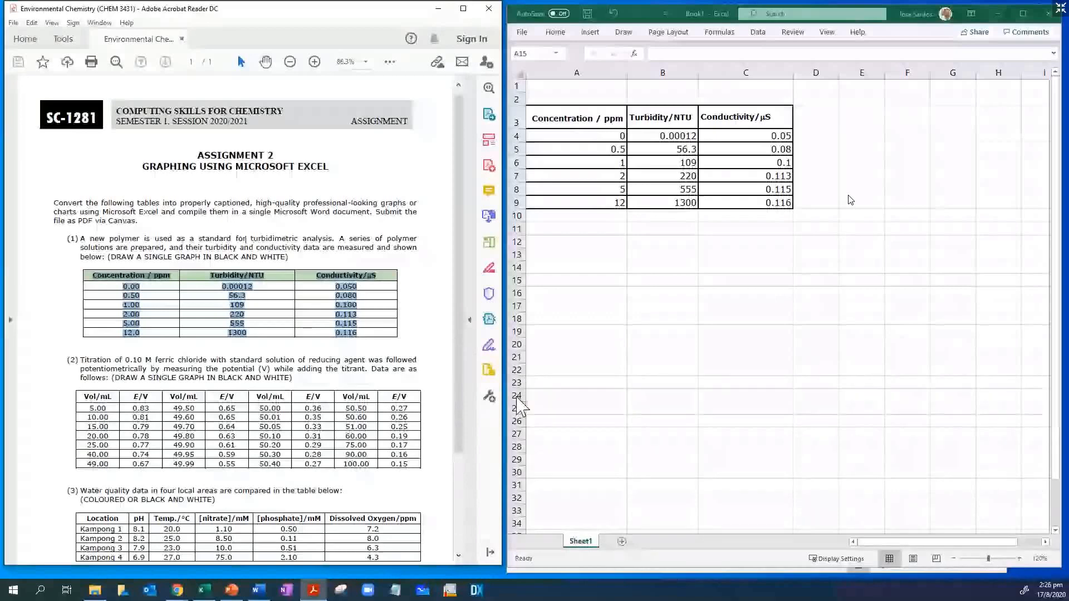
Switch to Word and paste the table below the bordered one with Paste Special as Formatted Text (RTF)
left_click(257, 591)
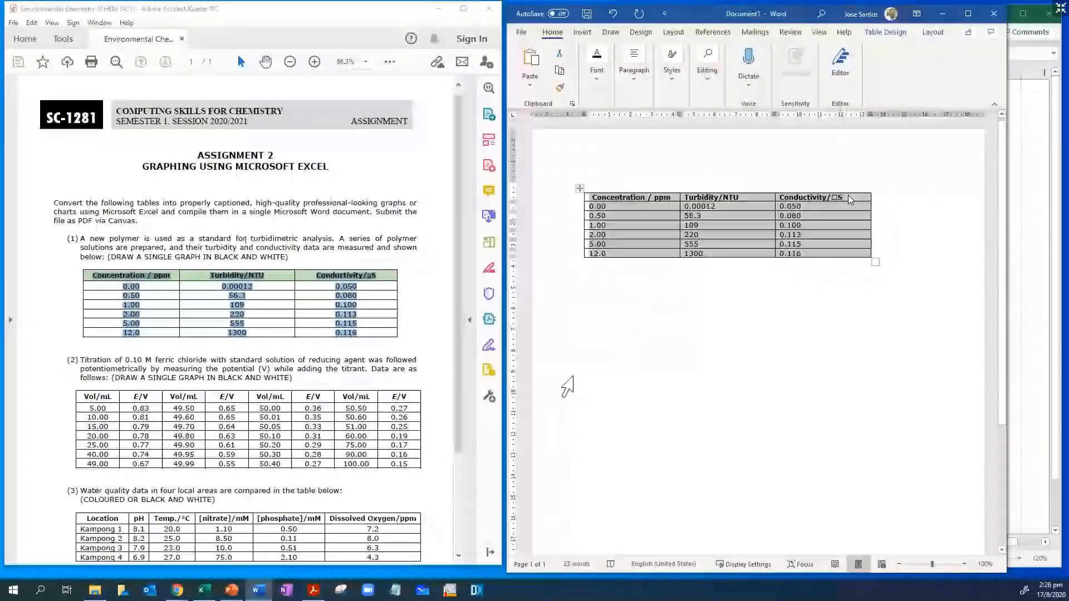
left_click(653, 283)
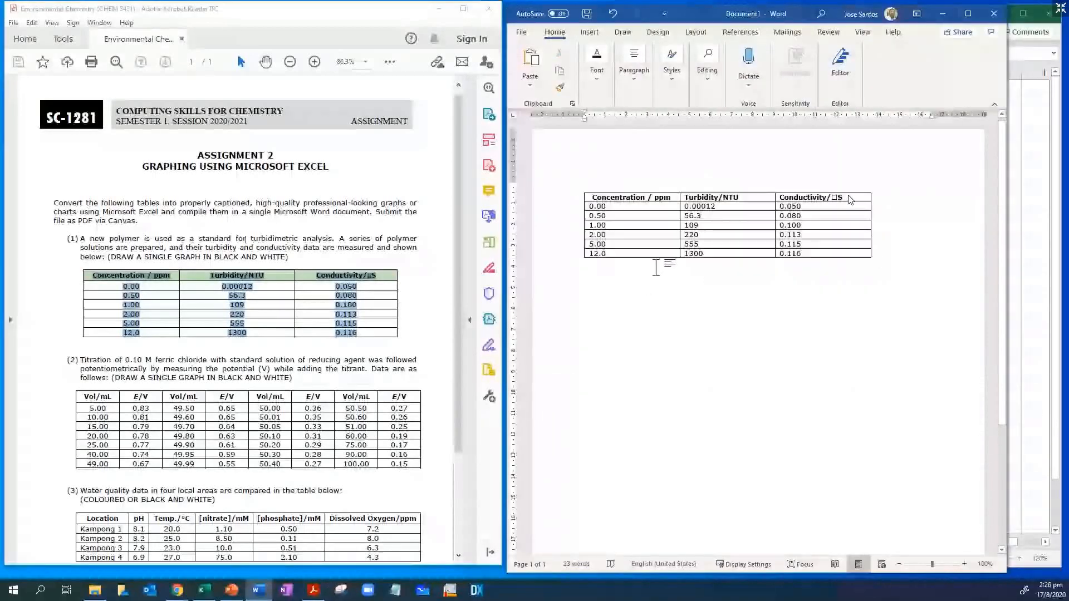
left_click(528, 86)
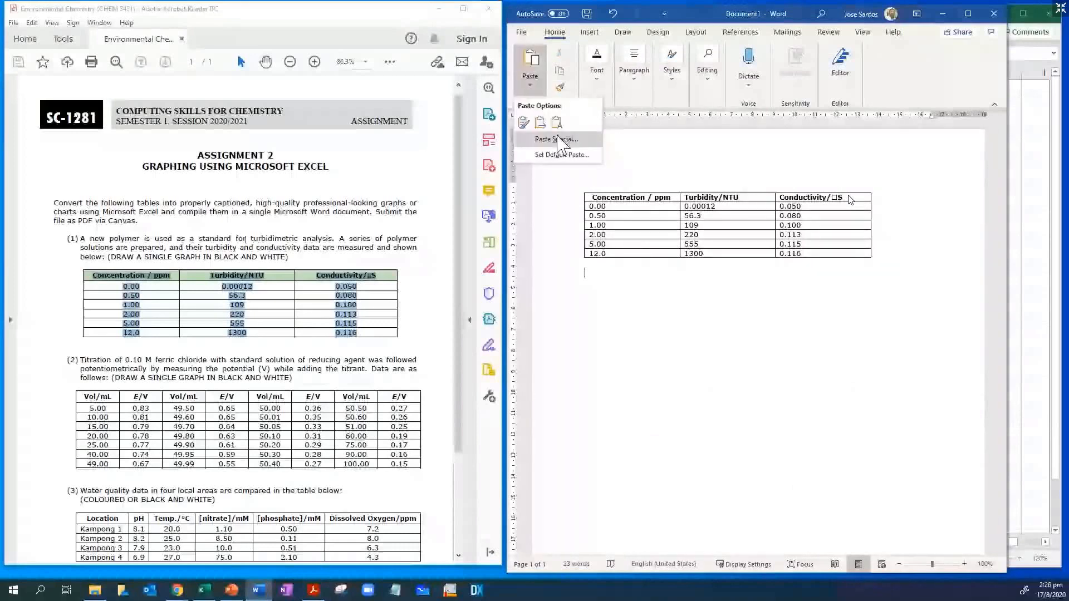
left_click(543, 138)
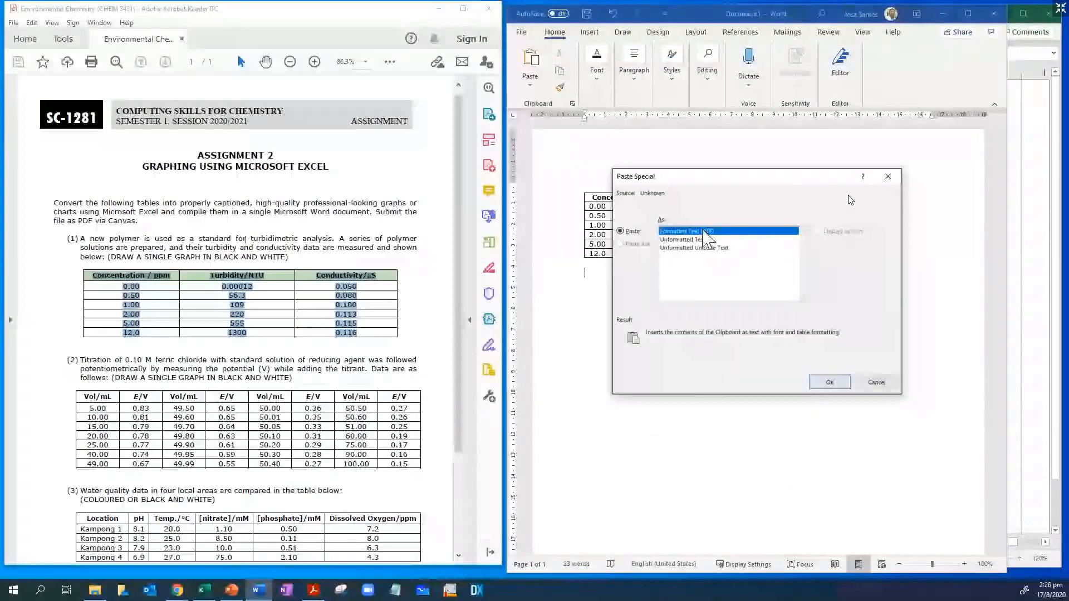
left_click(830, 382)
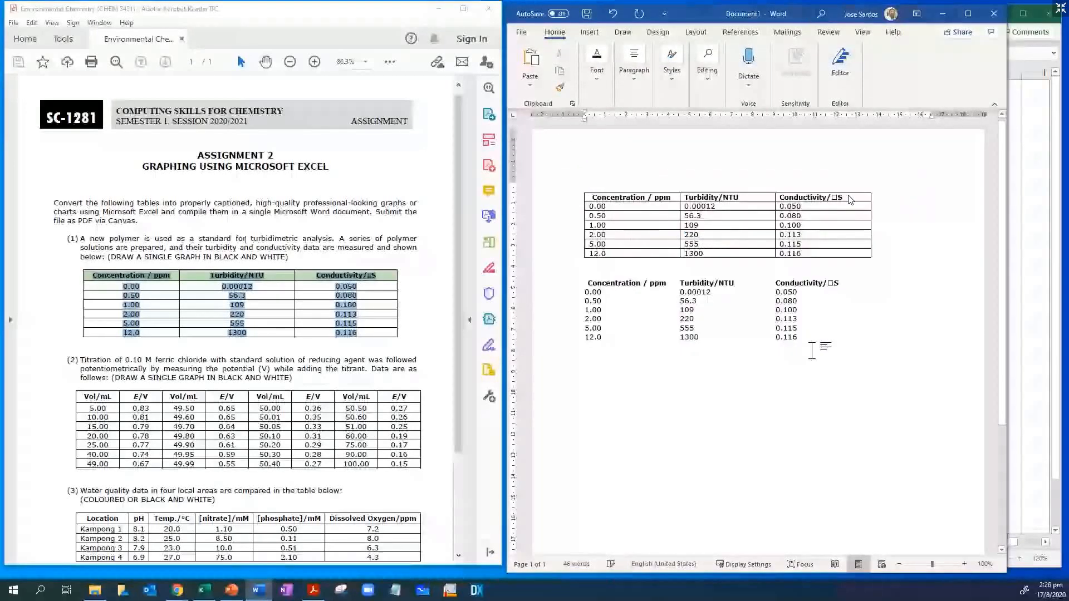
Try copying the borderless Word table into the Excel sheet at cell A12, and undo the paste
left_click_drag(588, 283, 807, 339)
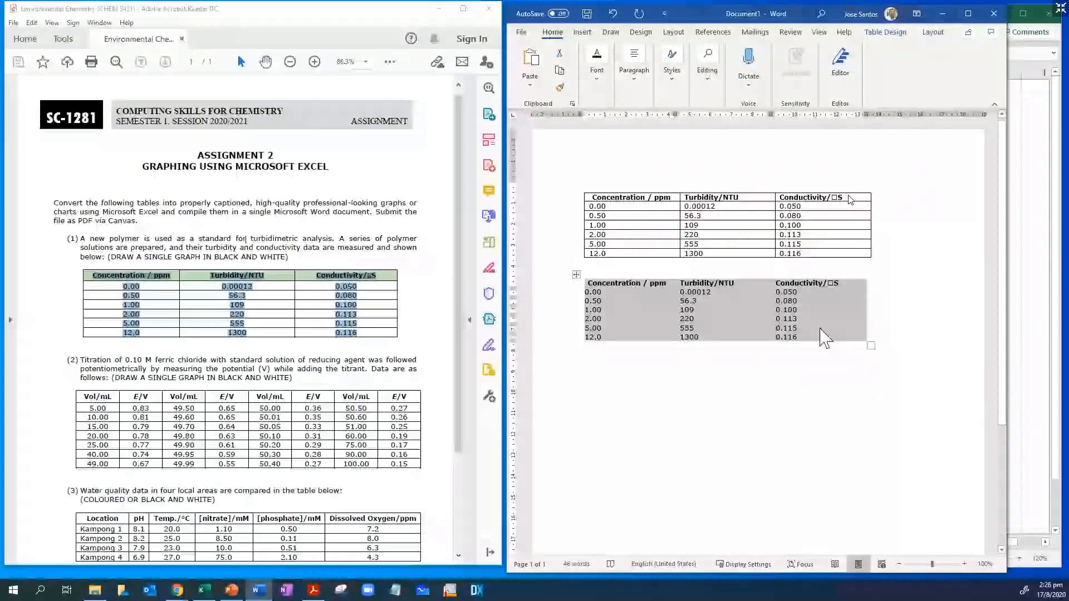
left_click(204, 590)
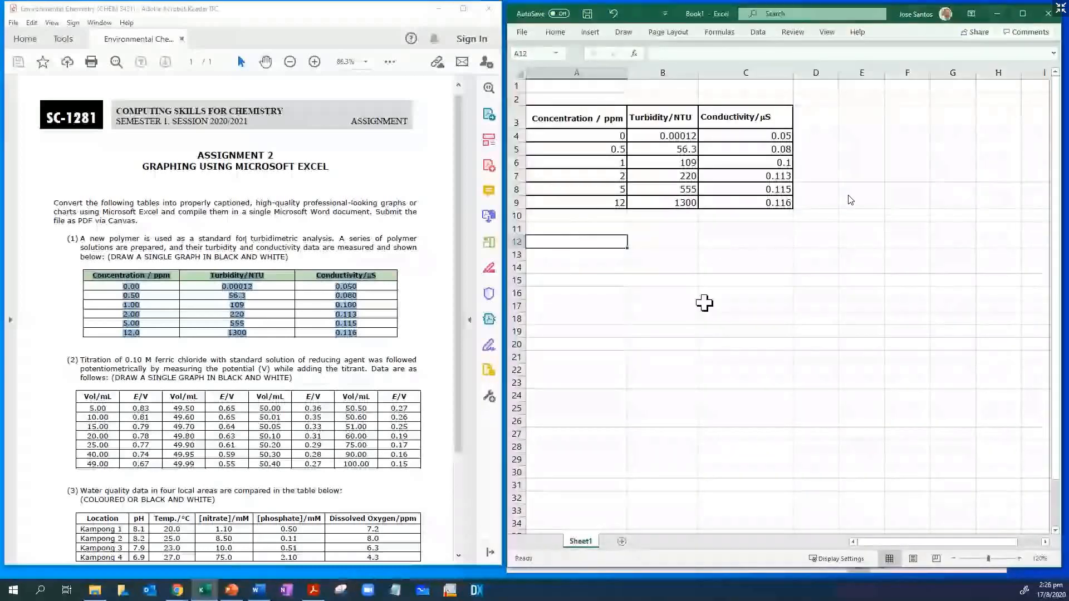
type("Concentration / ppm\tTurbidity/NTU\tConductivity/□S 0\t0.00012\t0.05 0.5\t56.3\t0.08 1\t109\t0.1 2\t220\t0.113 5\t555\t0.115 12\t1300\t0.116")
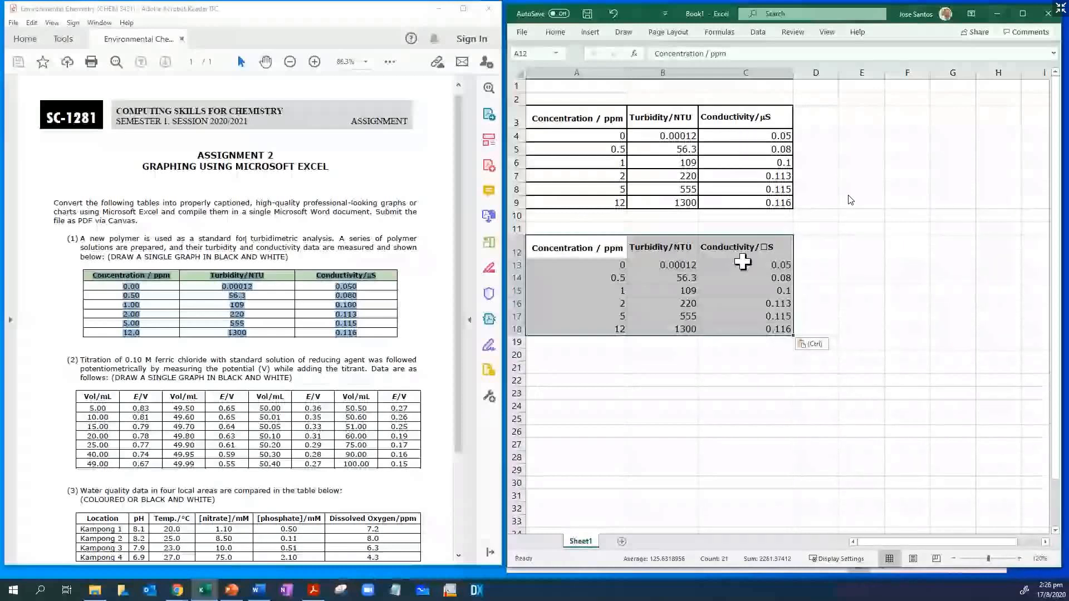
left_click(614, 13)
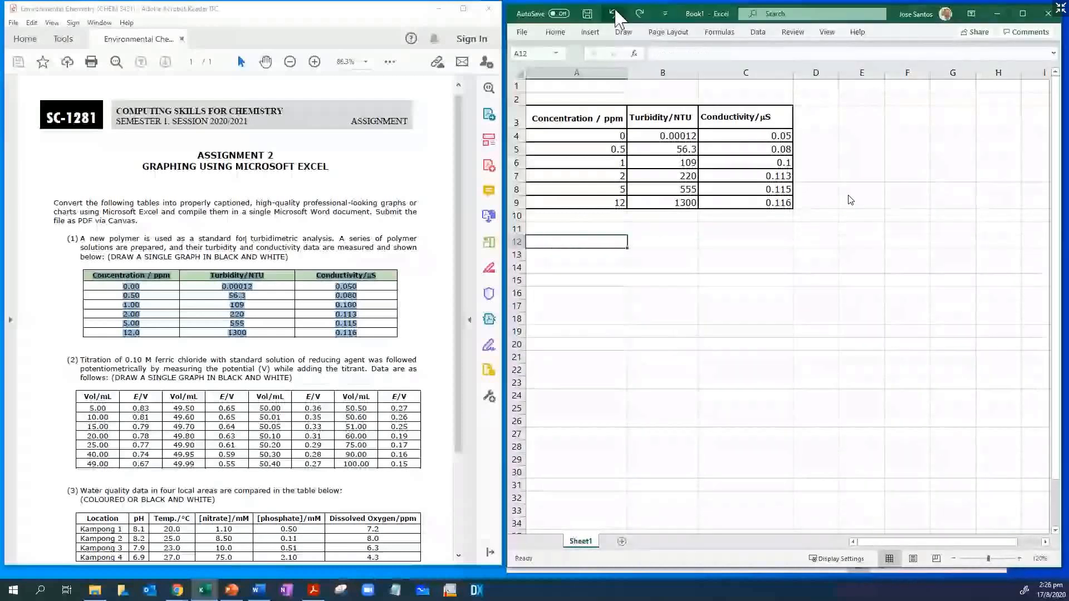
left_click(744, 319)
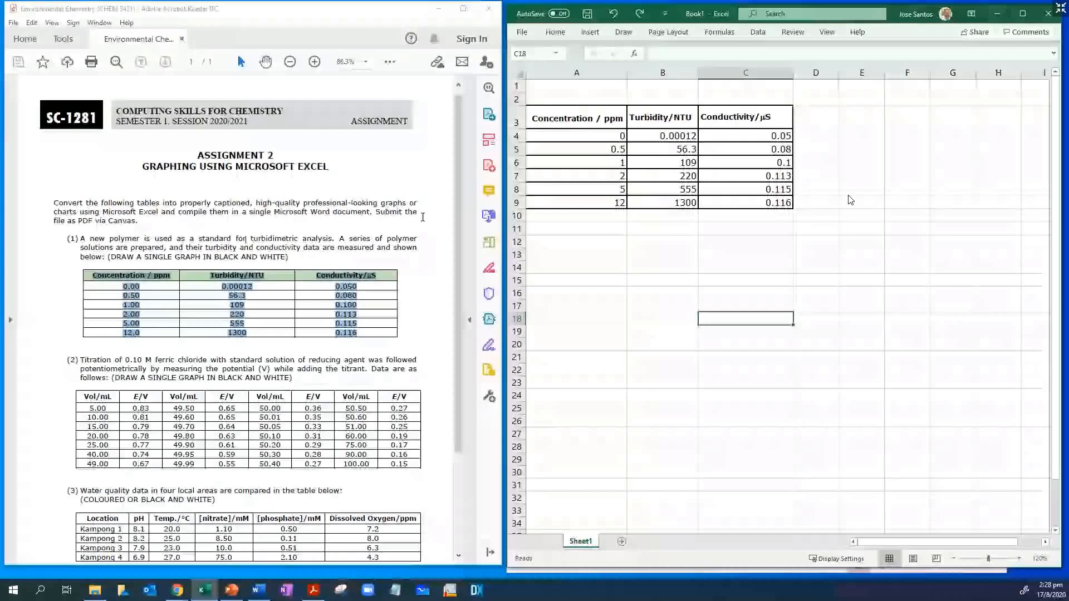
Insert a Scatter with Smooth Lines and Markers chart from the concentration, turbidity and conductivity table in A3:C9 of the Excel sheet
left_click(274, 315)
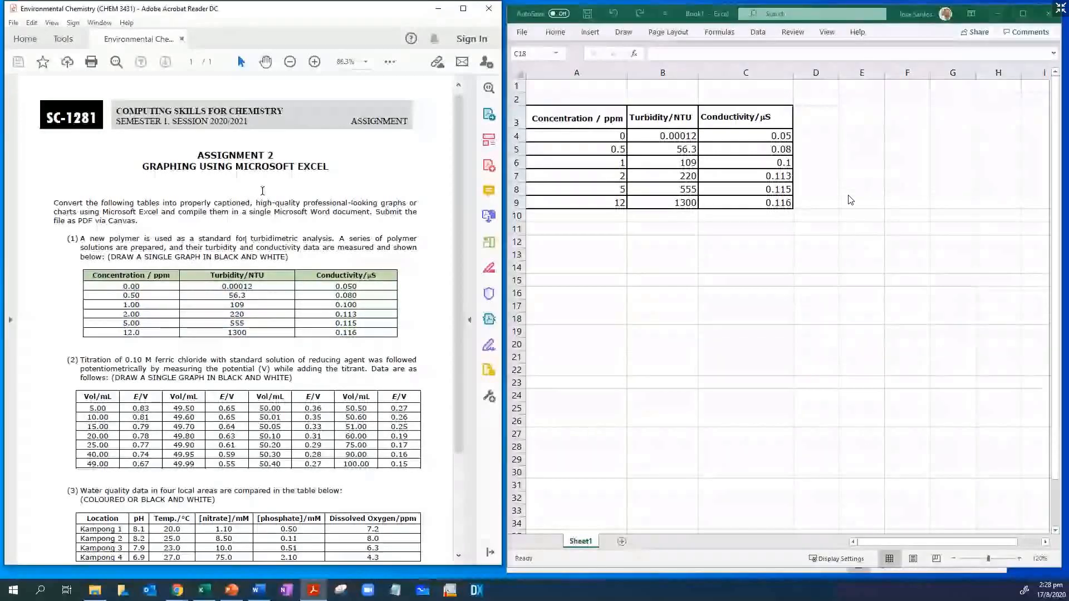
left_click(666, 223)
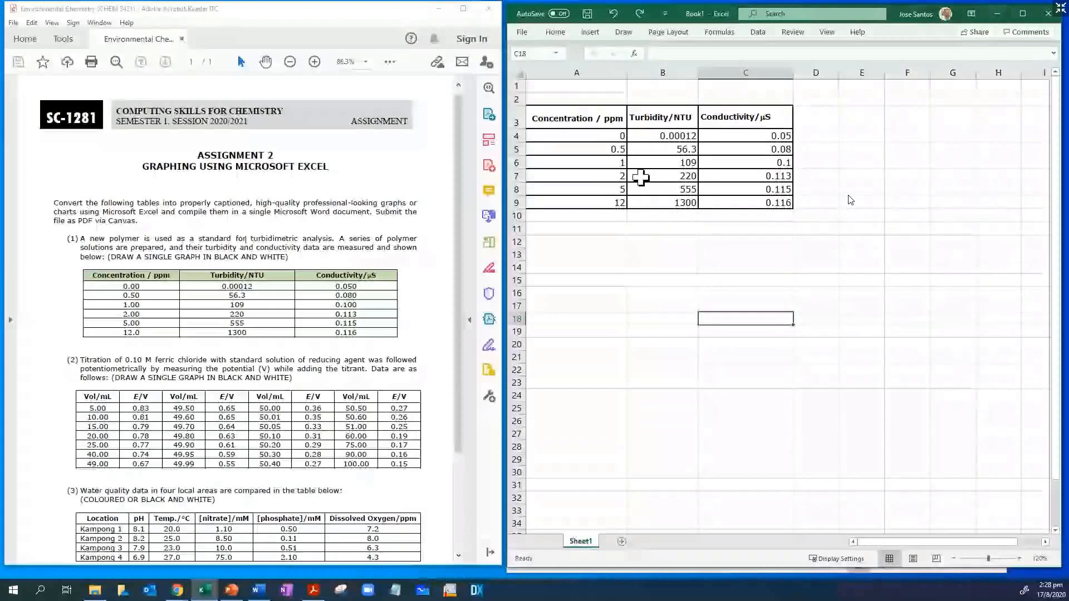
left_click_drag(560, 116, 728, 152)
left_click(675, 123)
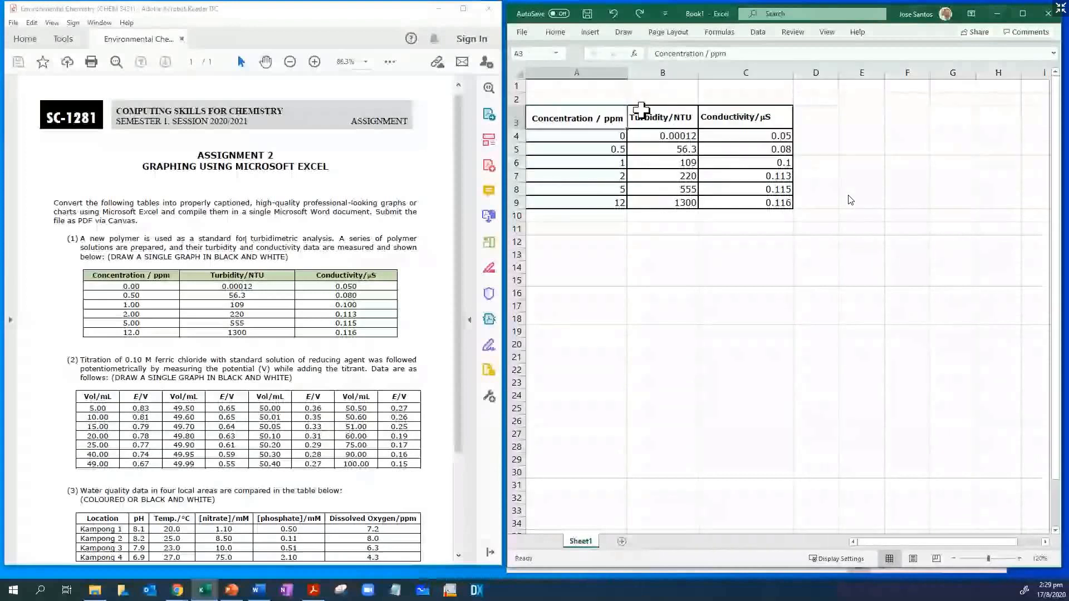
left_click_drag(565, 117, 728, 203)
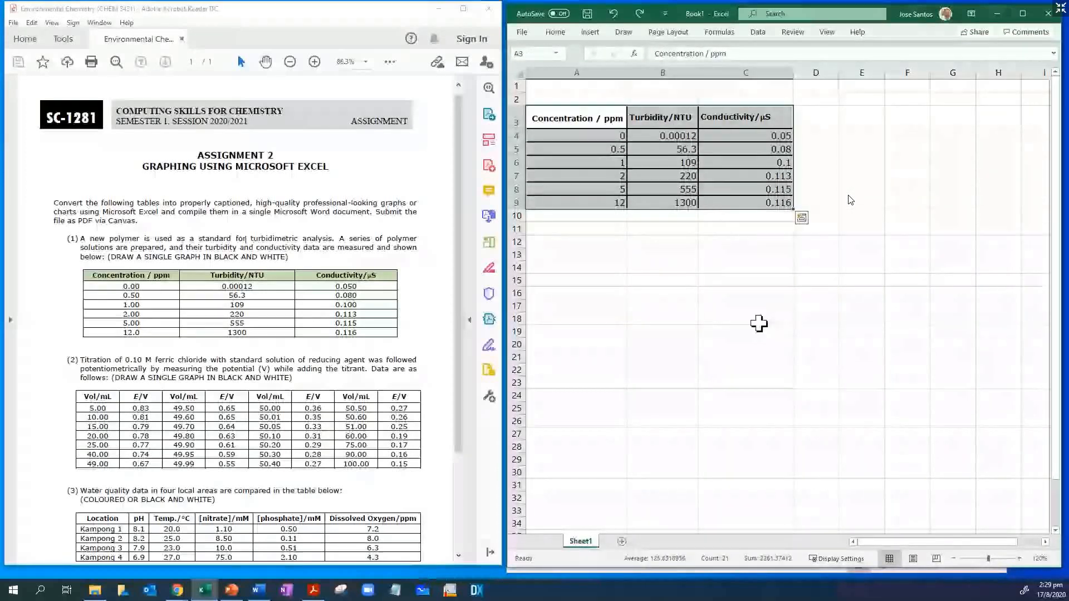
left_click(590, 33)
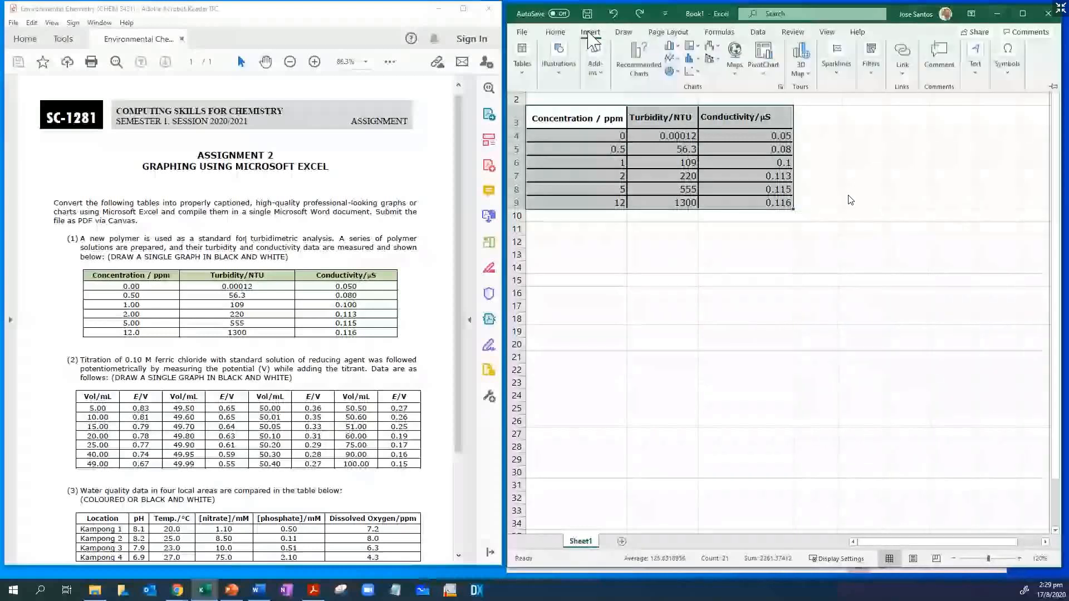
left_click(698, 74)
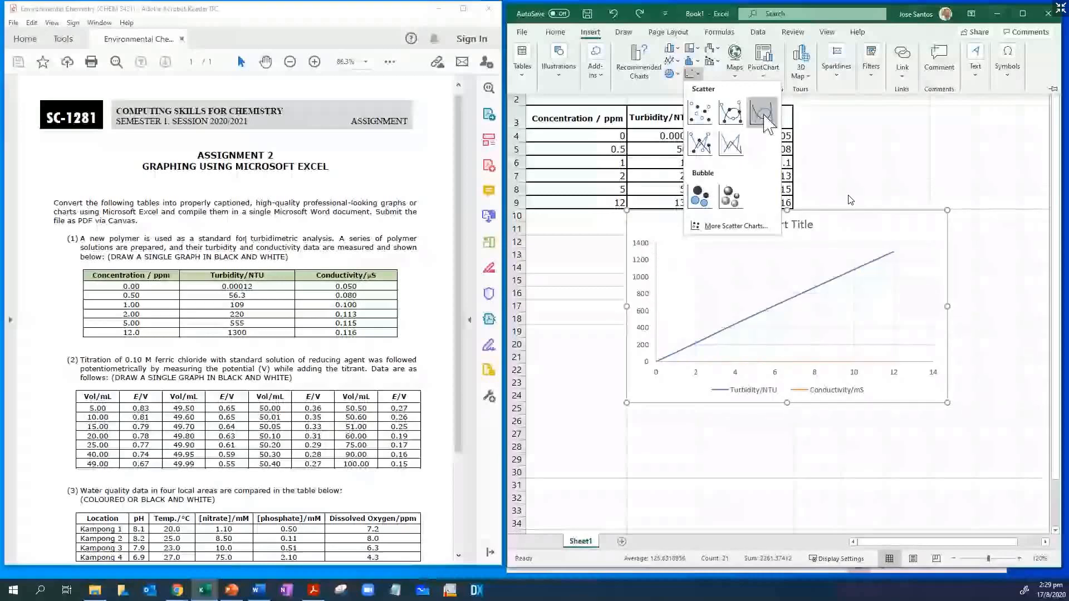
left_click(731, 113)
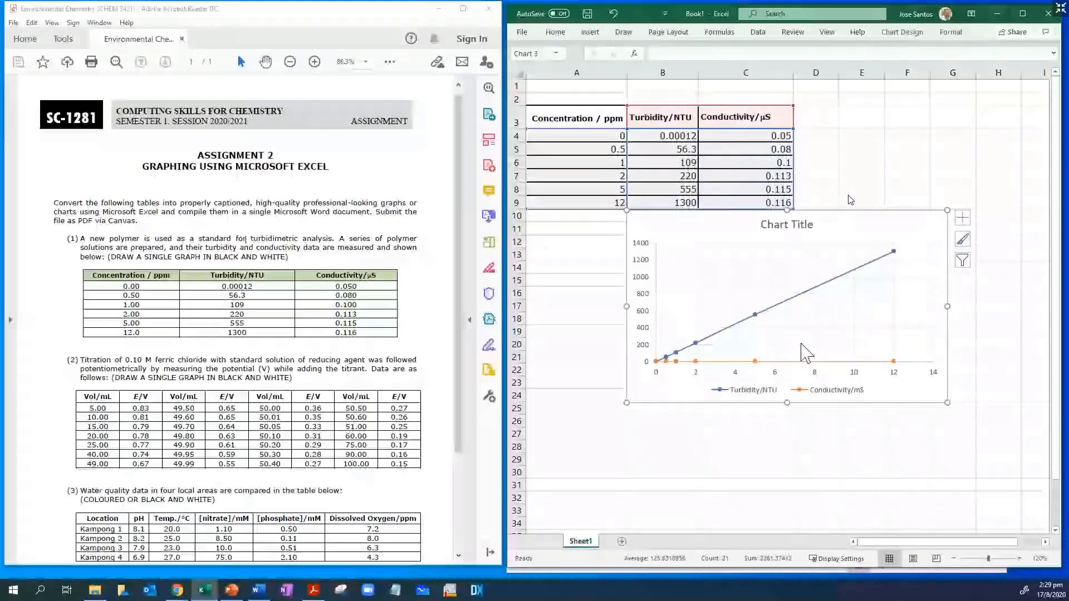
Move the scatter chart just below the data table so that it spans about rows 11 to 26
left_click_drag(846, 219, 809, 259)
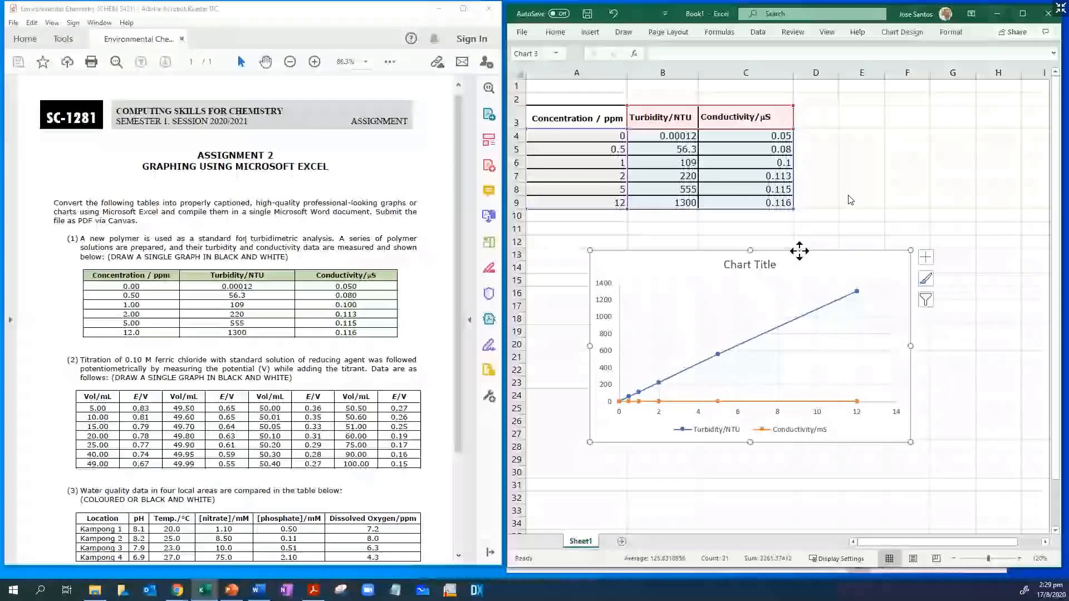
left_click_drag(793, 261, 761, 235)
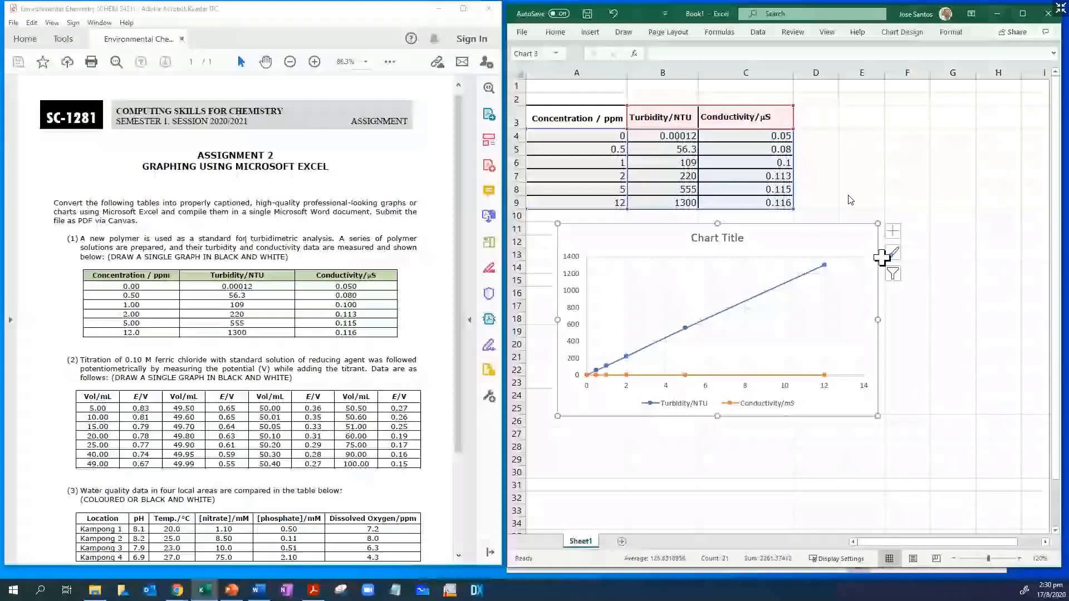
left_click(944, 188)
left_click(831, 225)
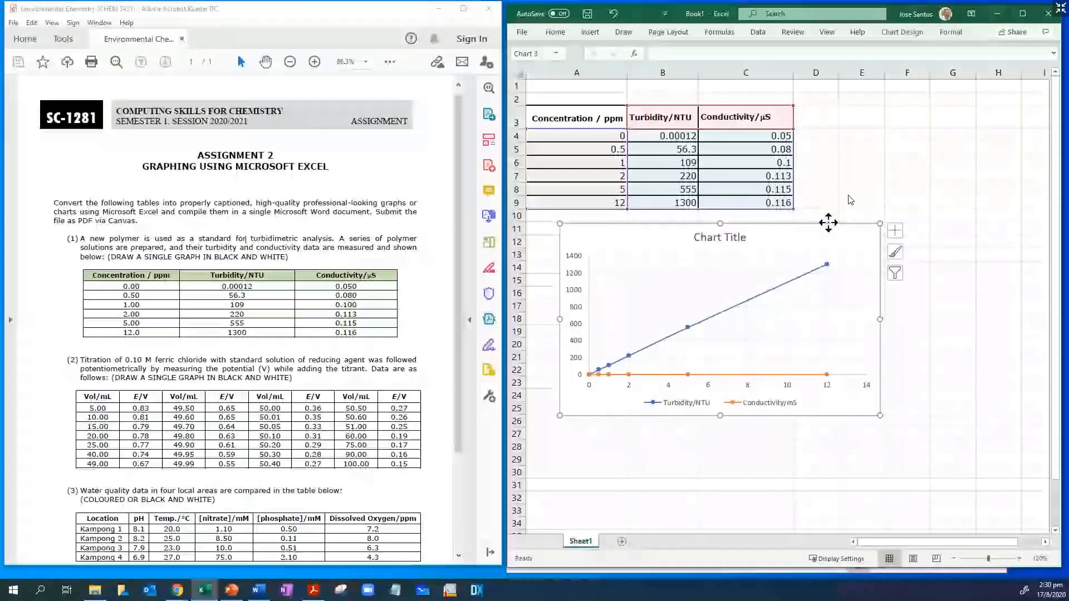
left_click_drag(827, 223, 833, 223)
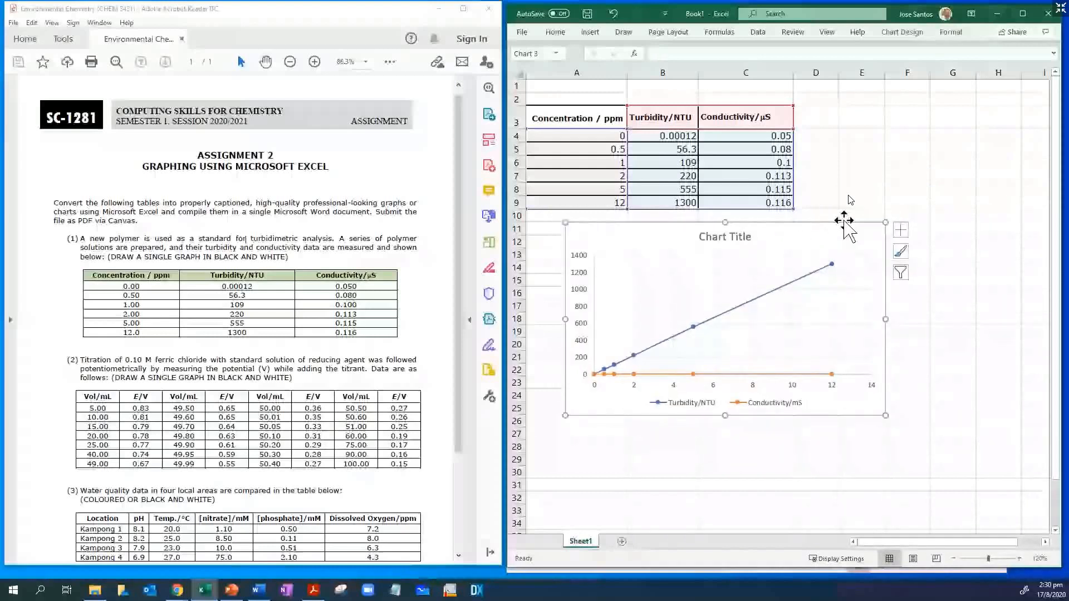
double_click(804, 222)
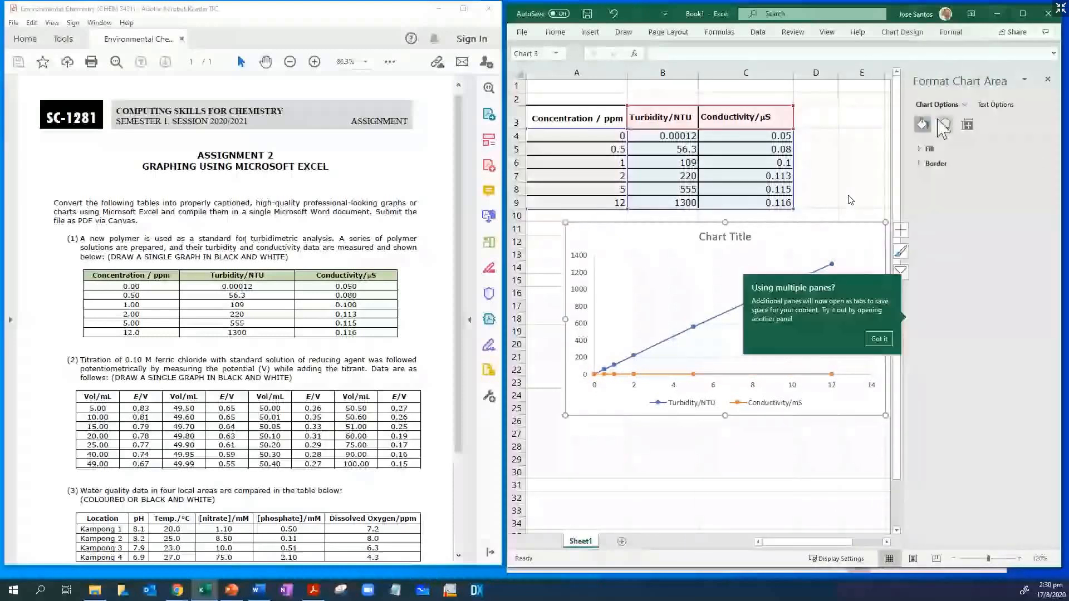
left_click(1048, 79)
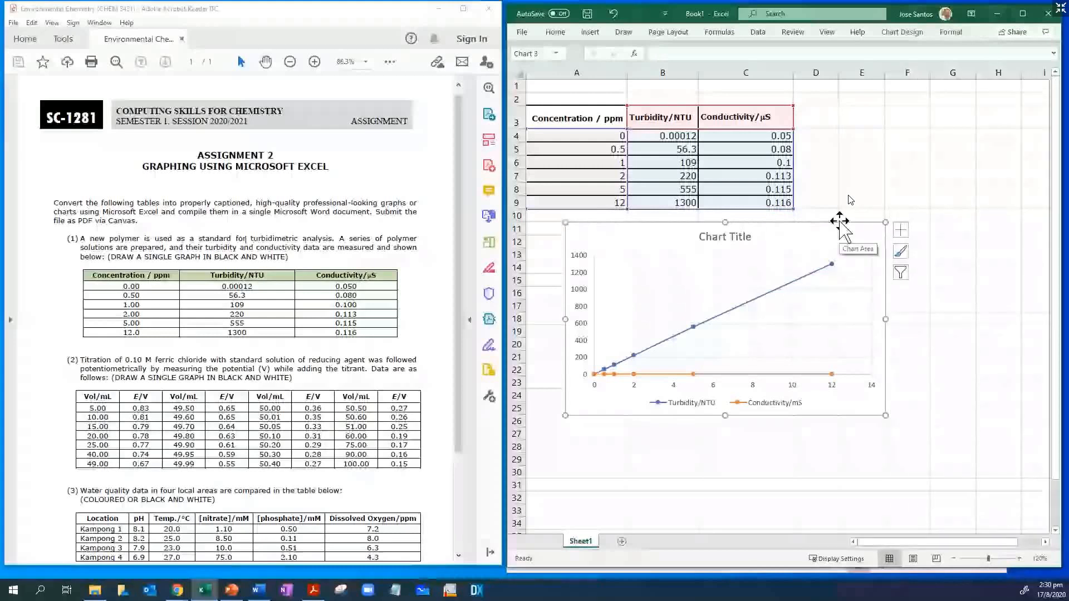
left_click_drag(841, 218, 868, 227)
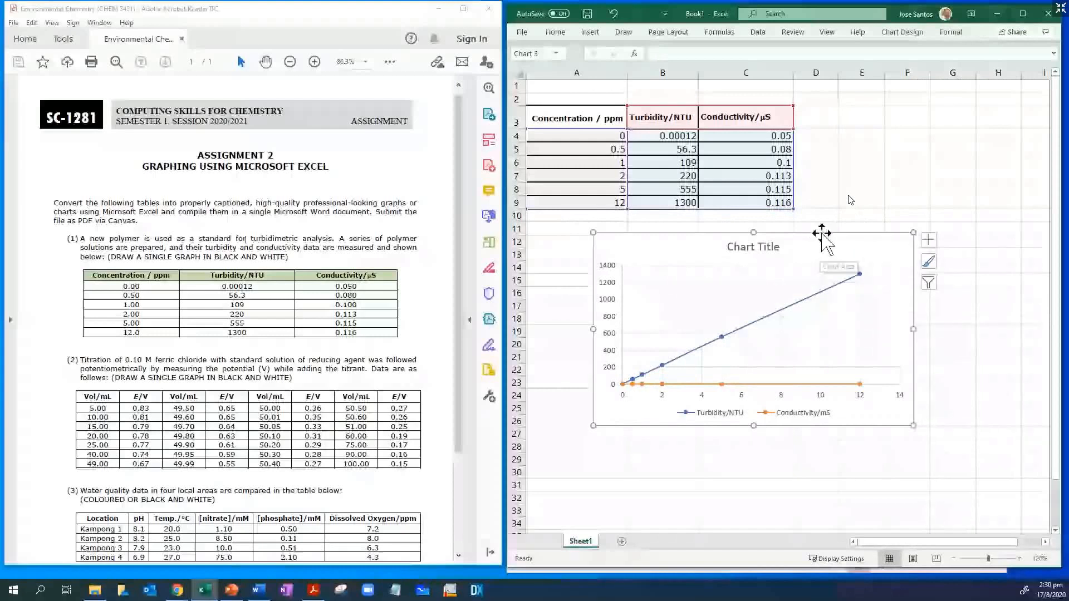
left_click_drag(820, 232, 808, 230)
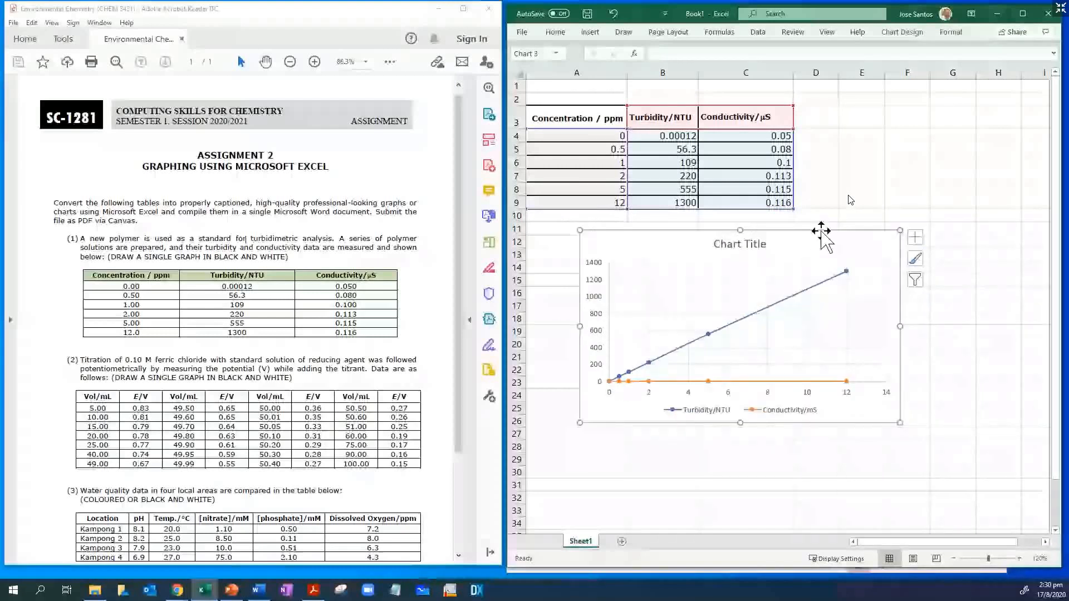
left_click(916, 238)
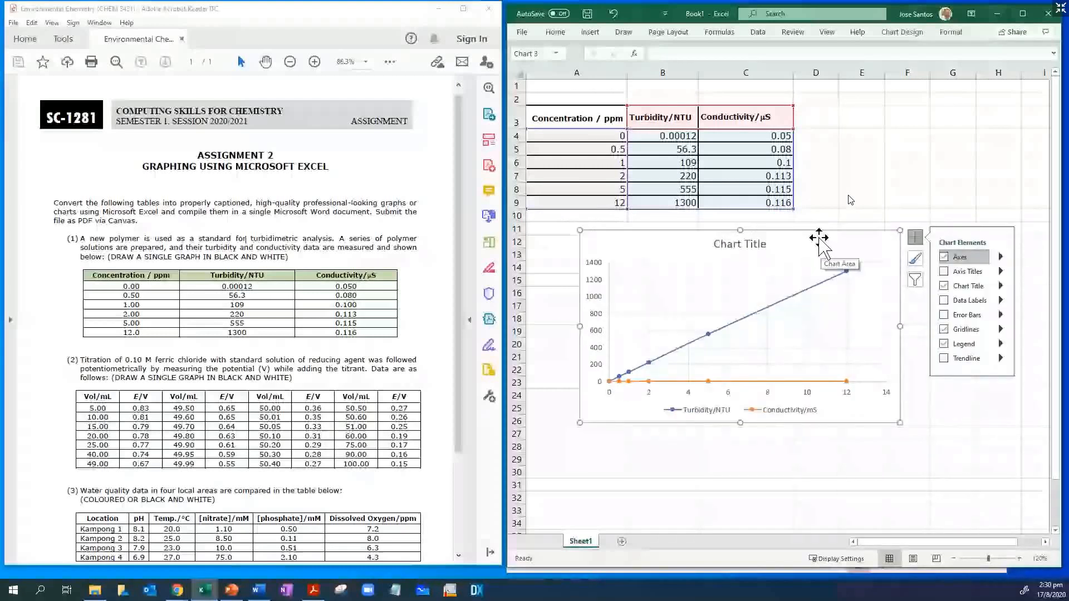
left_click(867, 192)
left_click(860, 237)
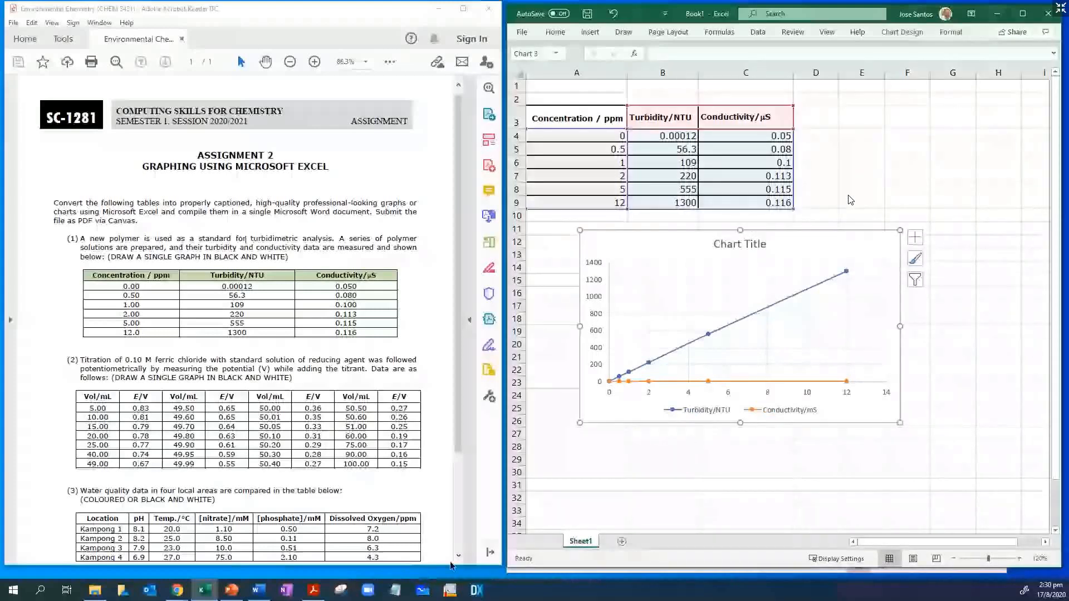
left_click(231, 590)
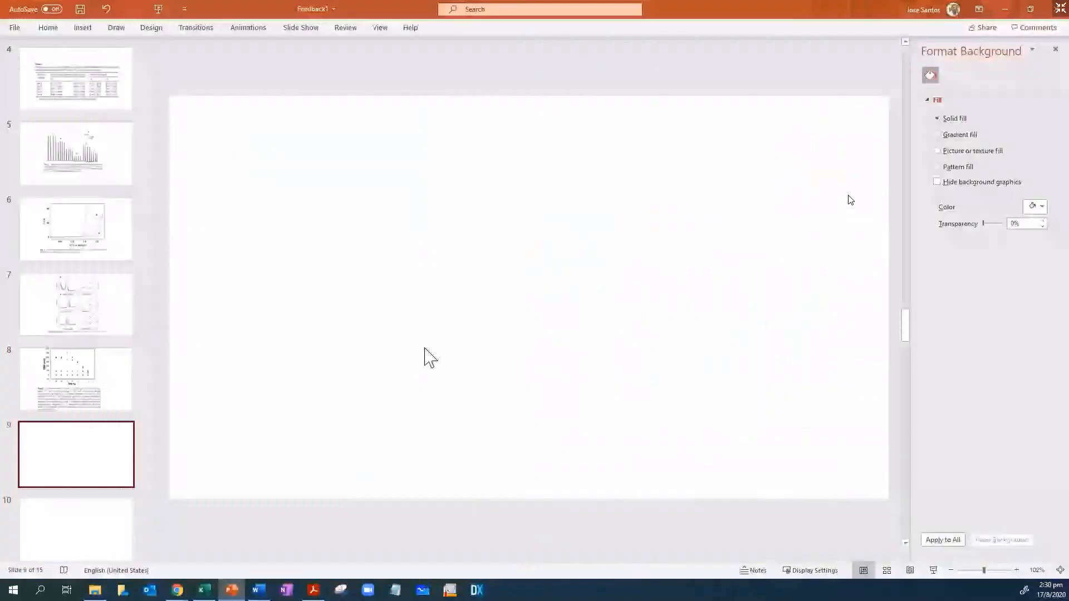
left_click(200, 591)
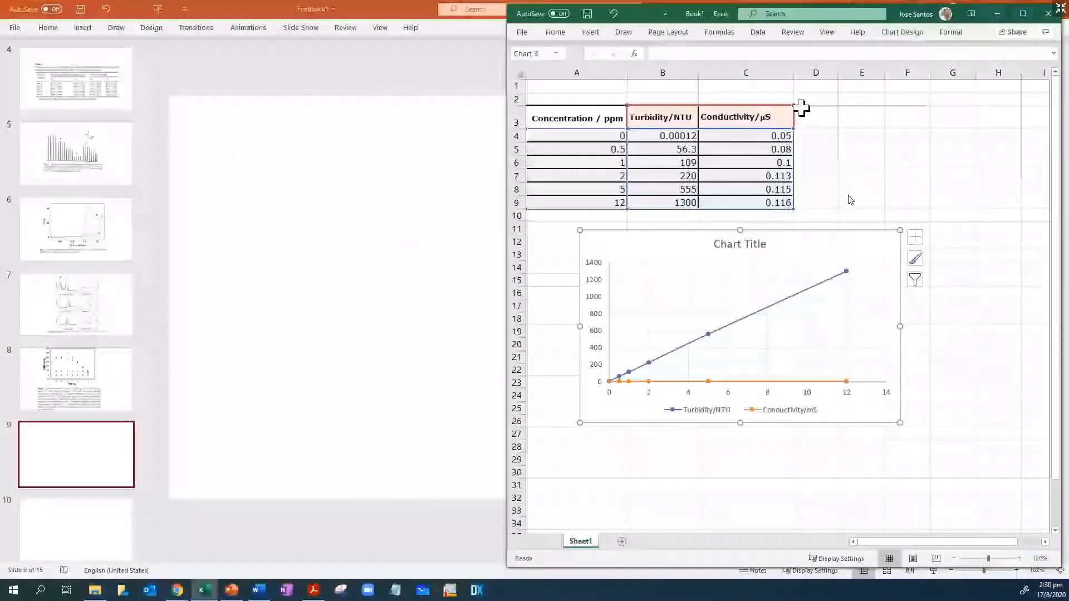
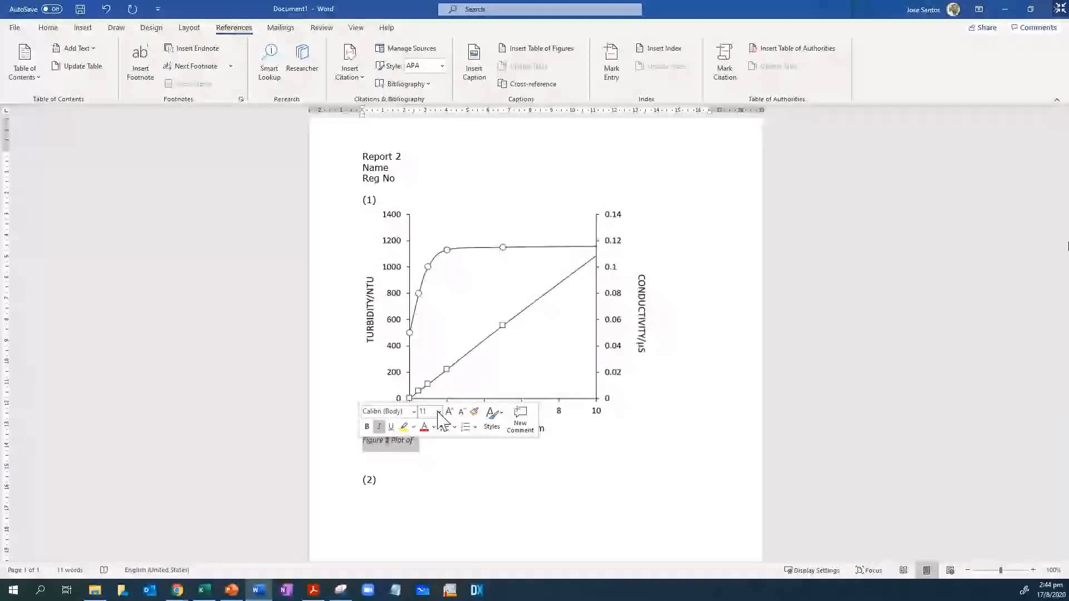
Enlarge the figure caption below the Word graph to 14 pt and make its label "Figure 1" bold
left_click(448, 411)
left_click(454, 454)
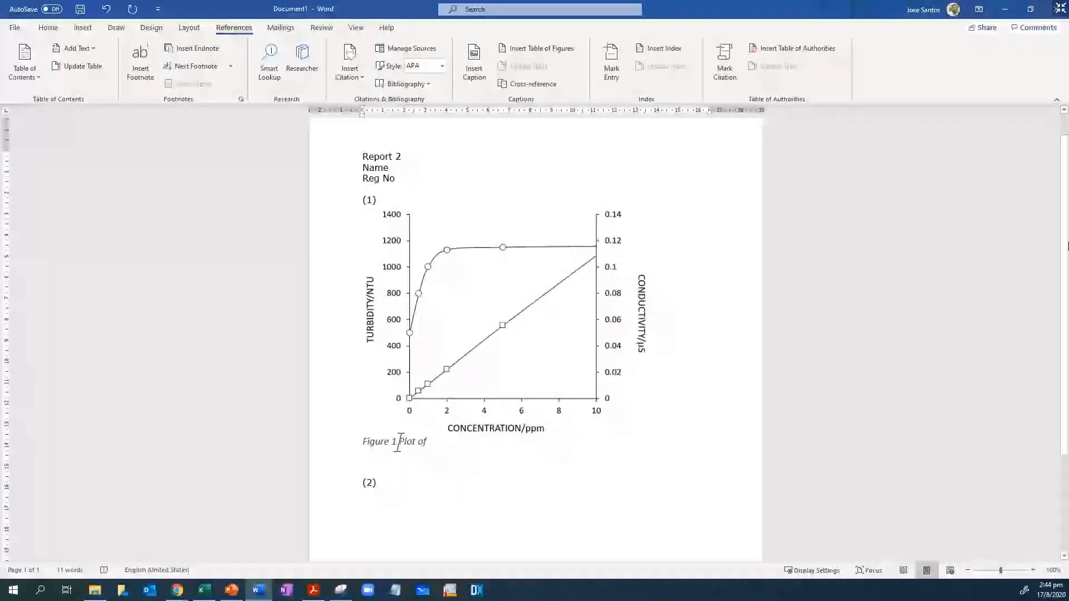
left_click_drag(399, 443, 362, 443)
left_click(362, 421)
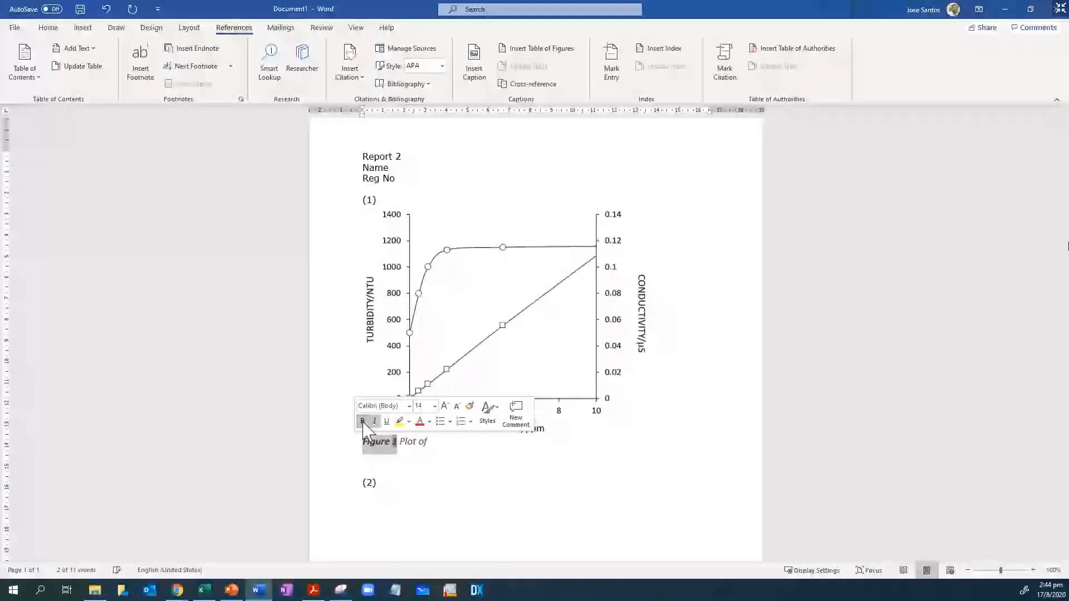
Continue the caption after "Plot of" with the filler text "bobjp popq[gwgw wgwogwgwg"
left_click(441, 448)
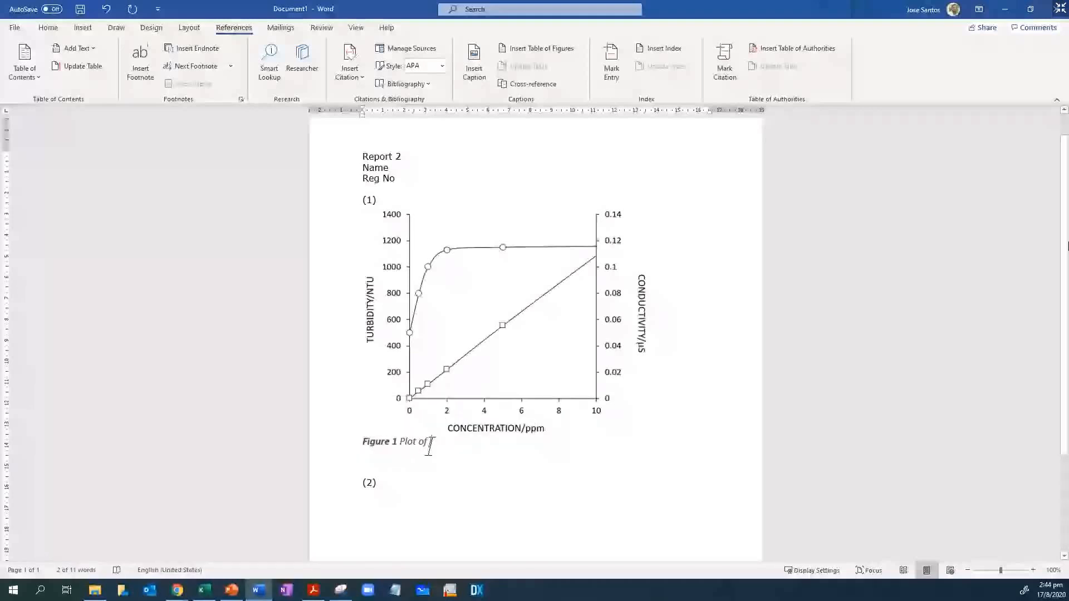
type("bobip po")
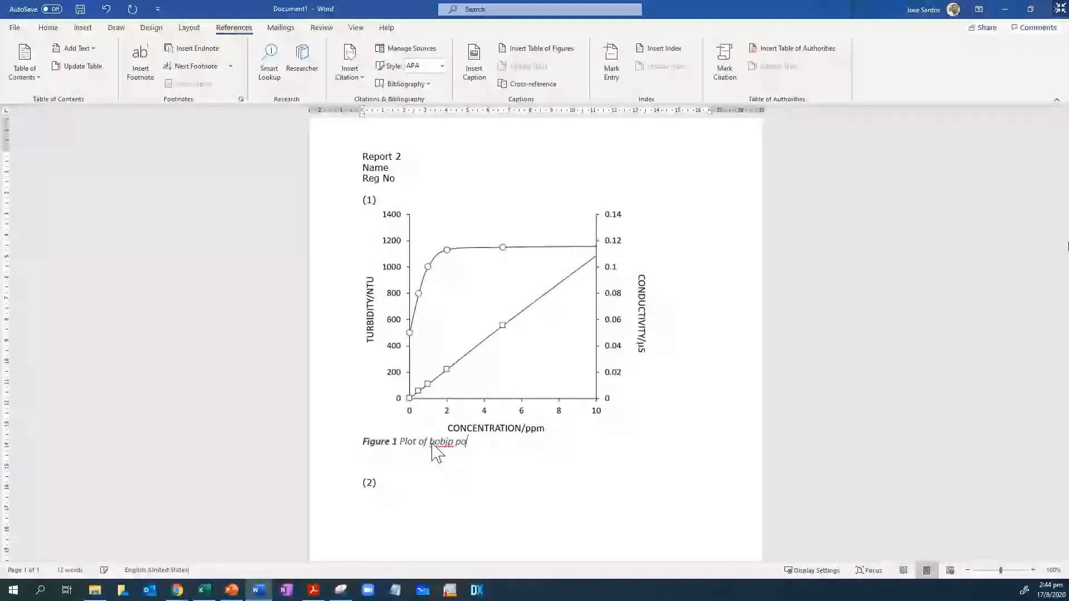
type("pq[gwgw wgwogwgwg")
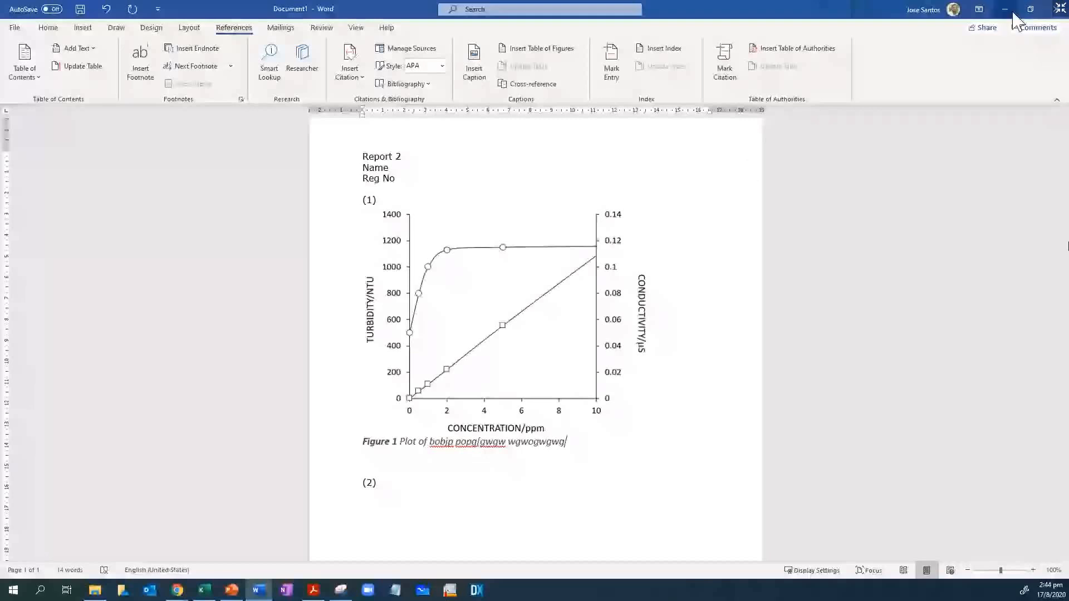
Restore Word to a smaller window, switch to the assignment PDF and copy the entire Vol/mL and E/V titration table of question (2)
left_click(1031, 9)
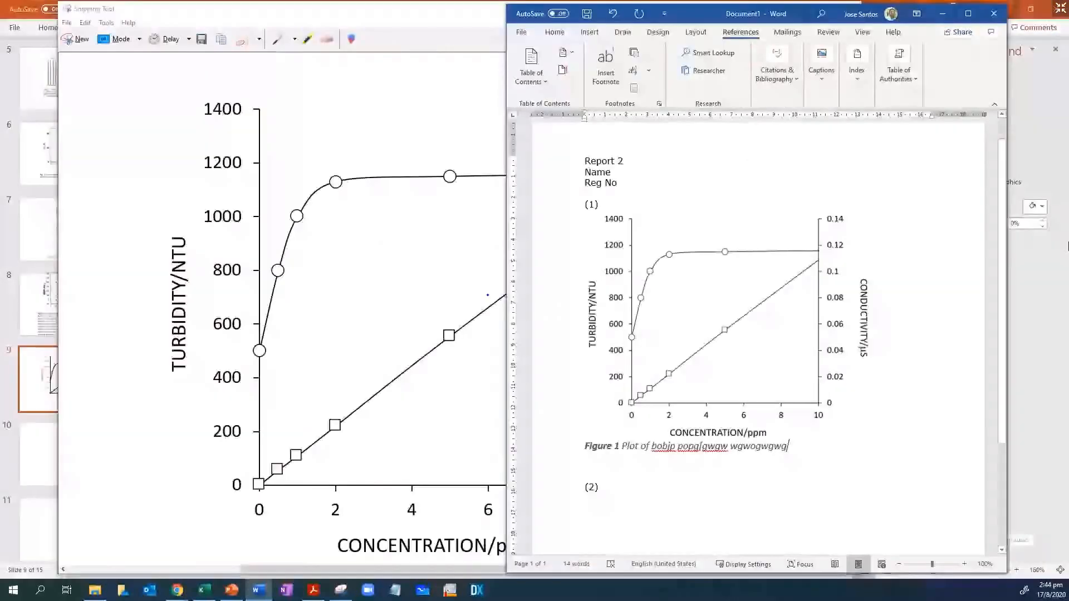
left_click(314, 591)
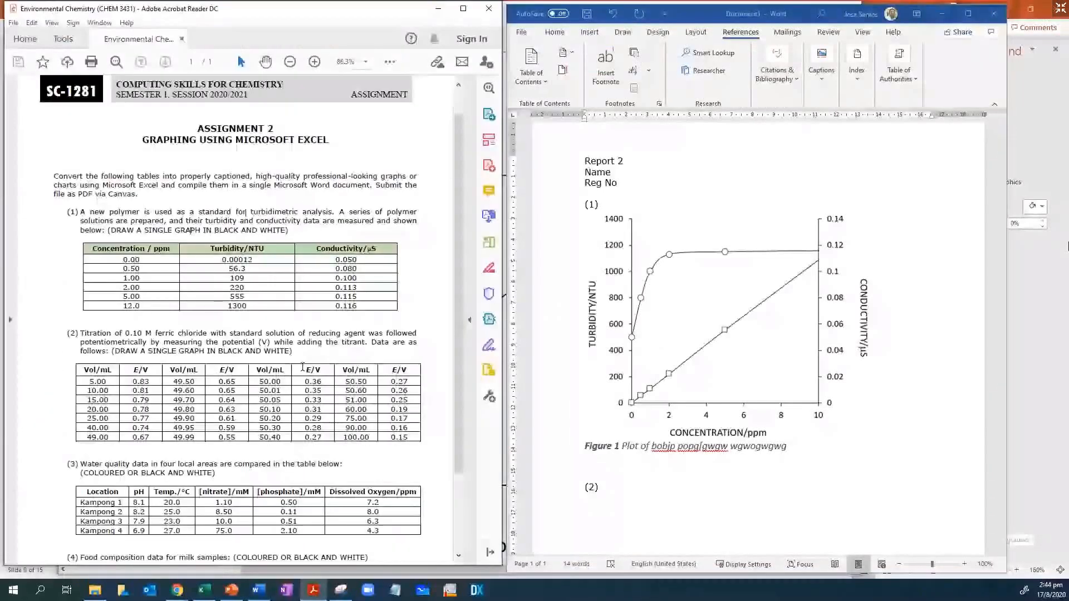
scroll(216, 285, "down", 3)
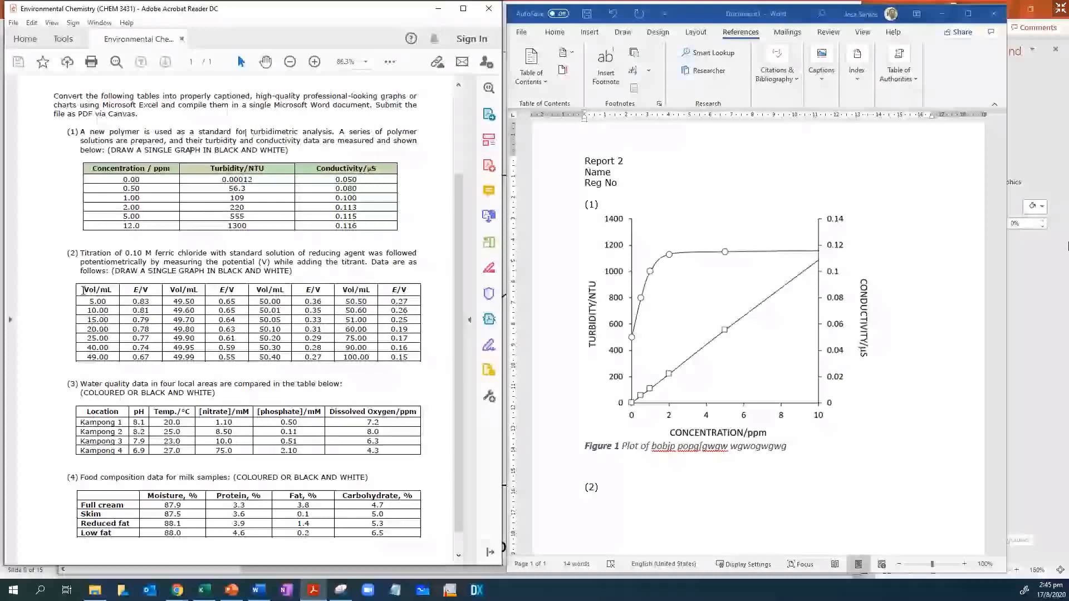
left_click_drag(83, 290, 420, 359)
key("ctrl+c")
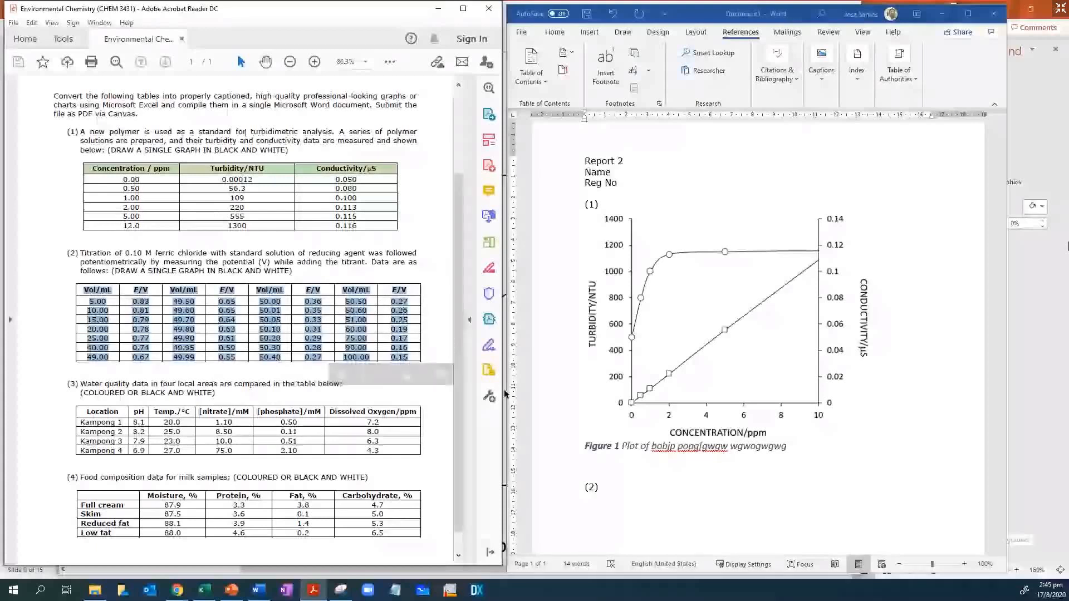
Switch to Word and paste the titration table on the empty line below heading (2)
left_click(258, 591)
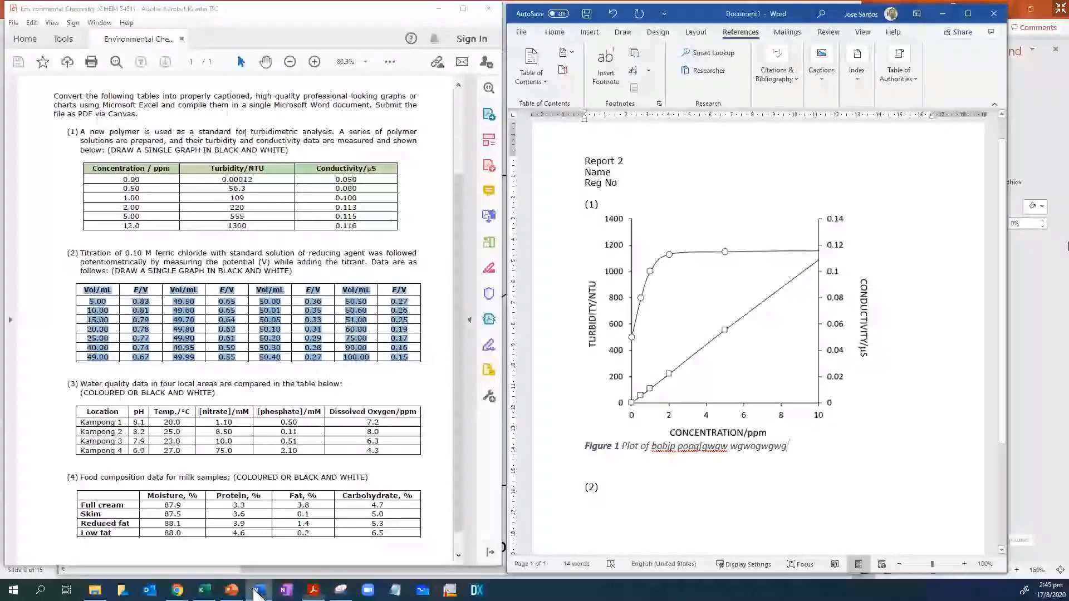
scroll(640, 384, "down", 3)
left_click(624, 366)
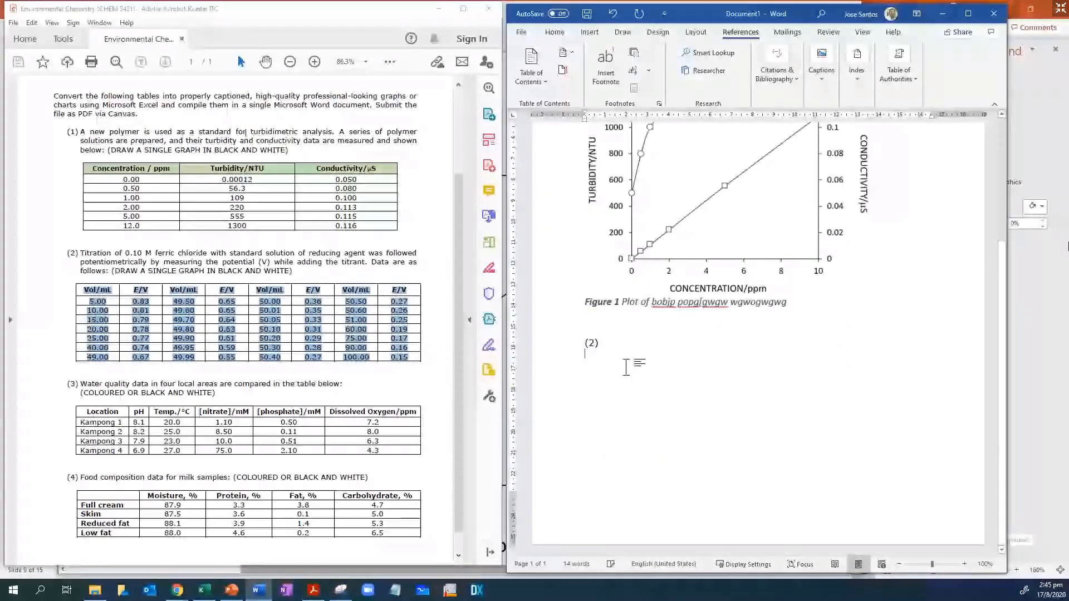
key("ctrl+v")
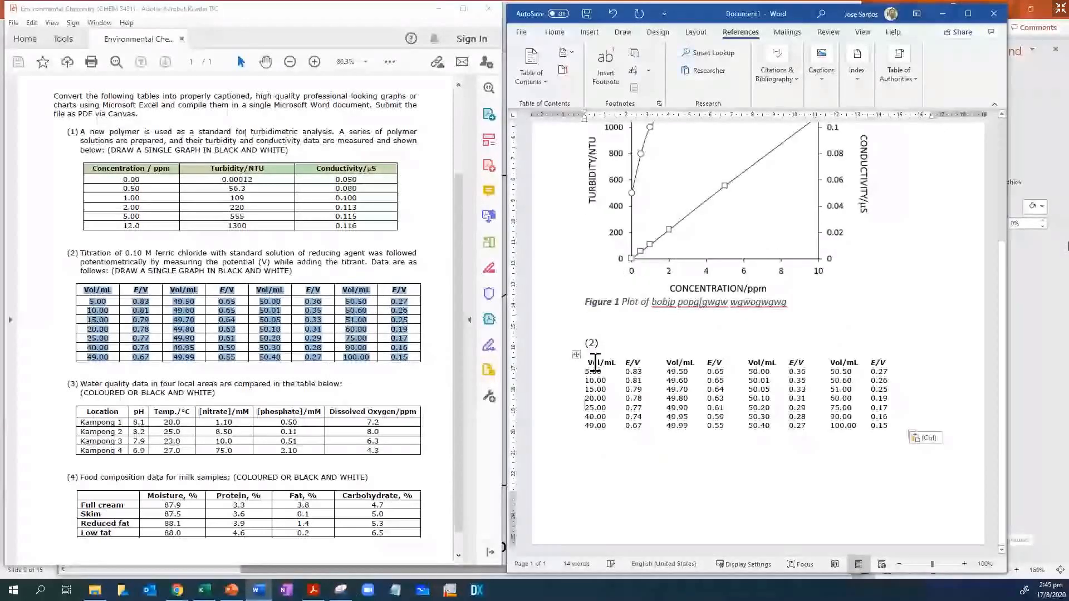
Copy the whole titration table in Word, switch to Excel and paste it at cell B3 of the Ex2-2 sheet
left_click_drag(901, 428, 568, 376)
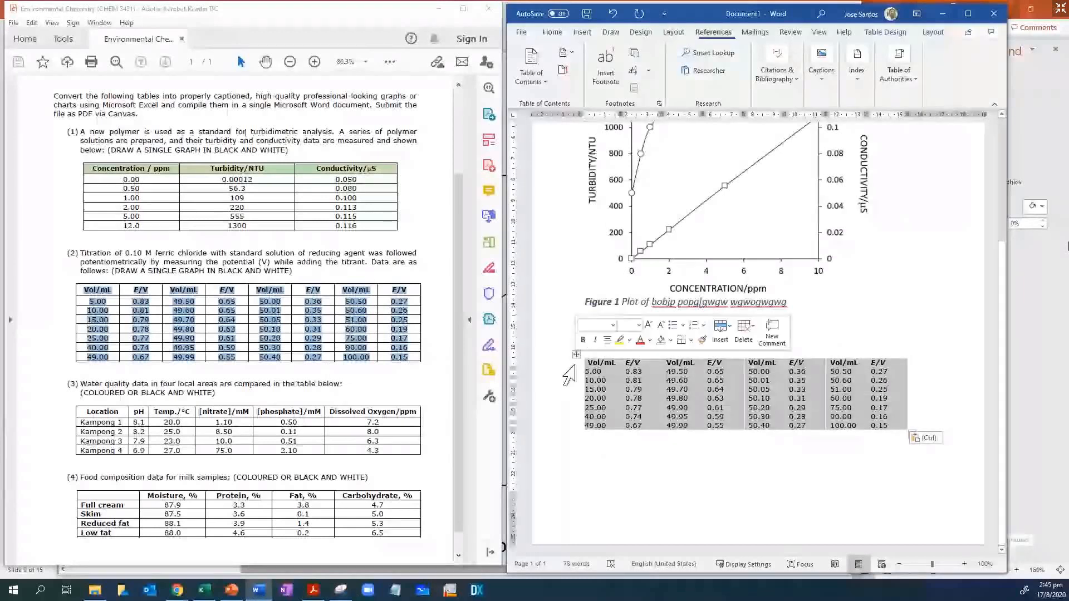
key("ctrl+c")
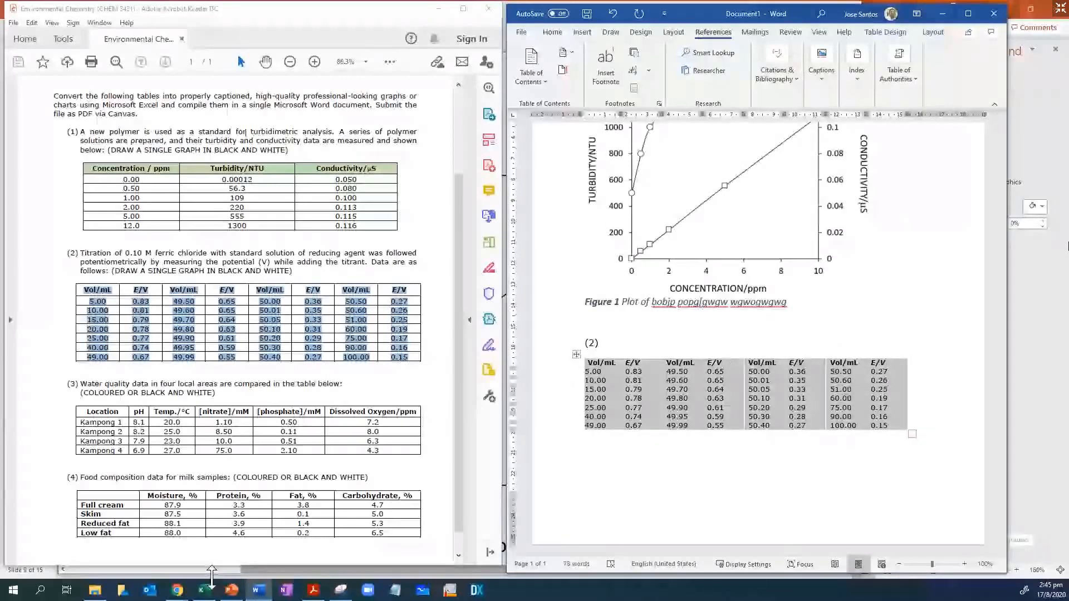
left_click(204, 594)
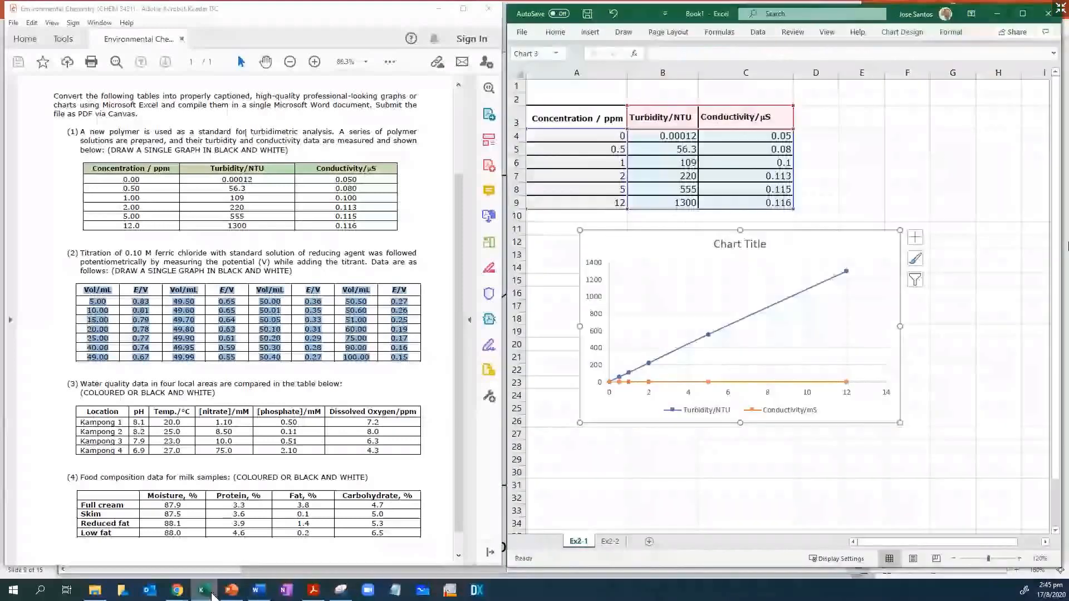
left_click(610, 541)
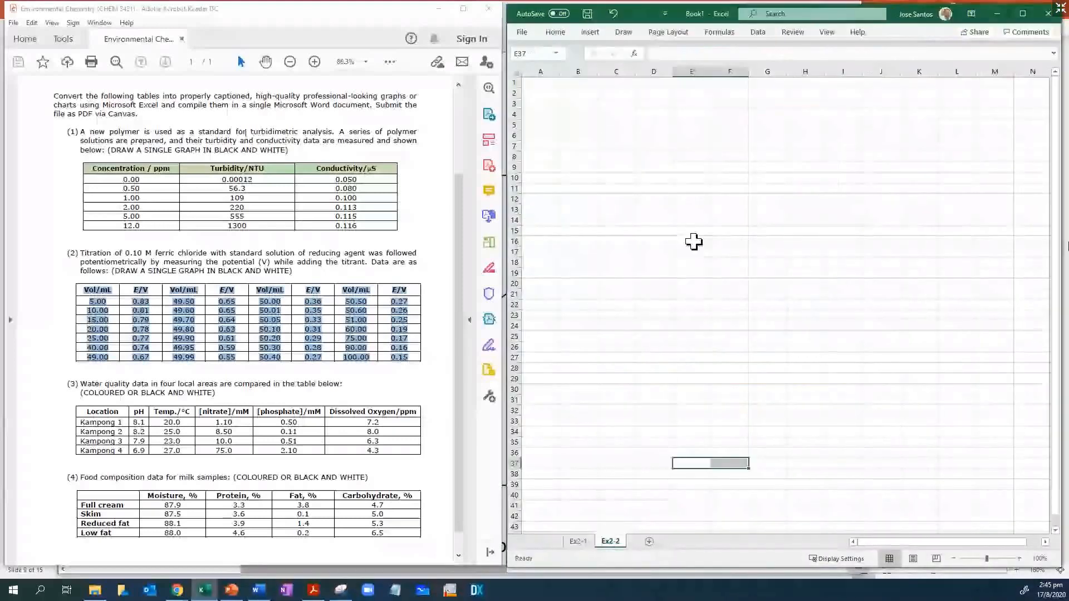
left_click(574, 103)
key("ctrl+v")
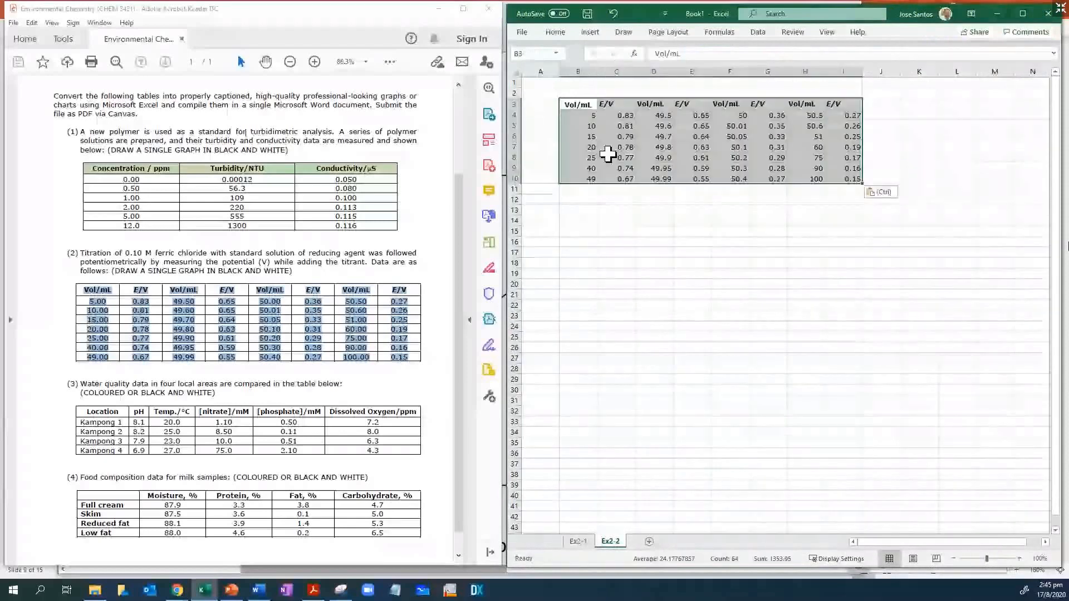
left_click(616, 210)
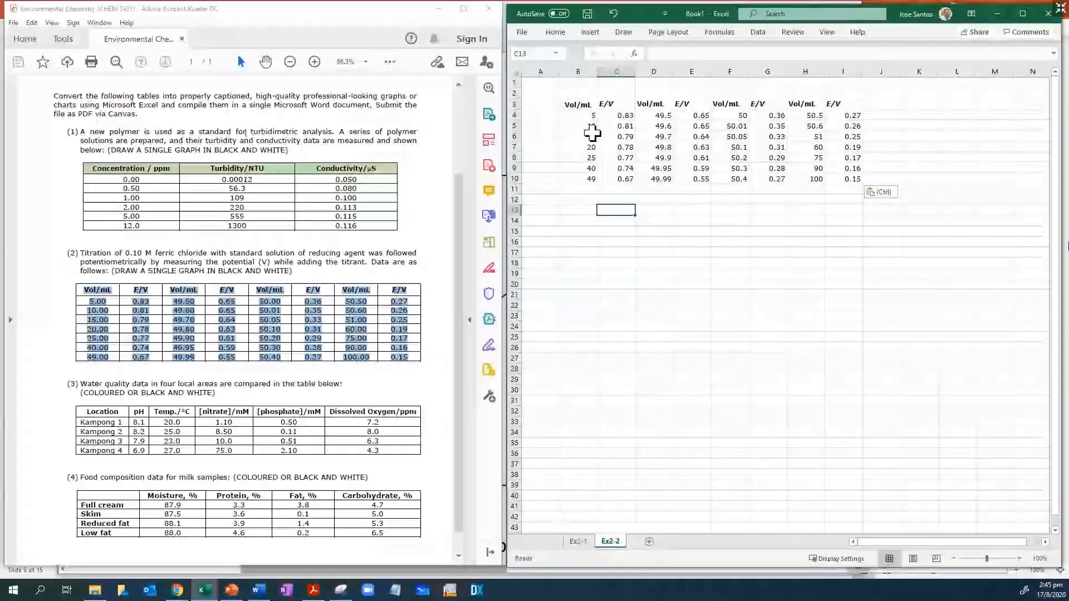
Stack the second and third blocks of Vol/mL and E/V values under the first, starting at cells B11 and B18
left_click_drag(576, 102, 609, 179)
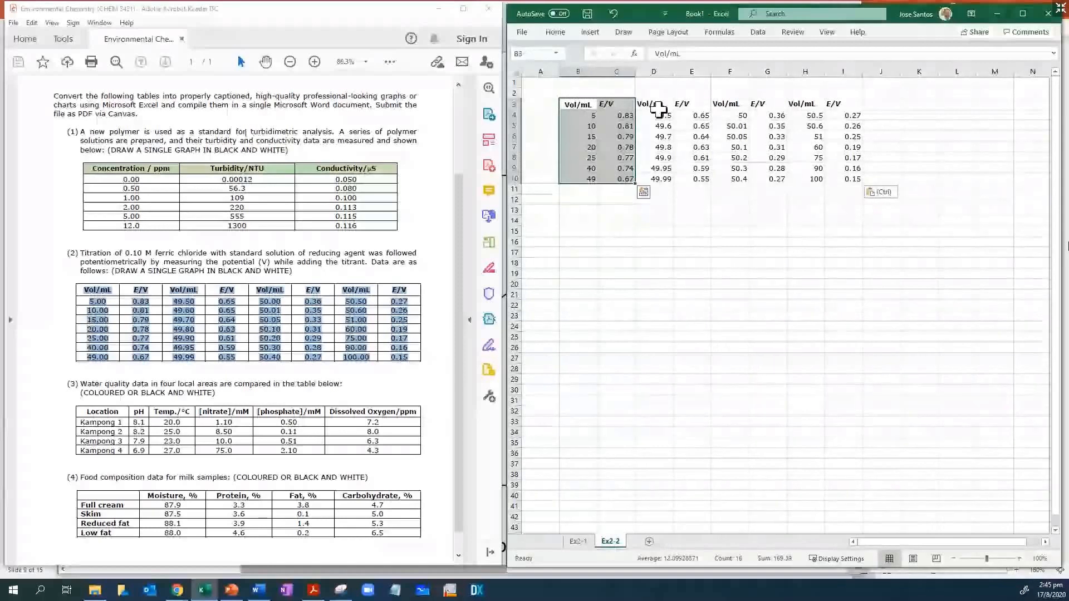
left_click_drag(648, 102, 690, 179)
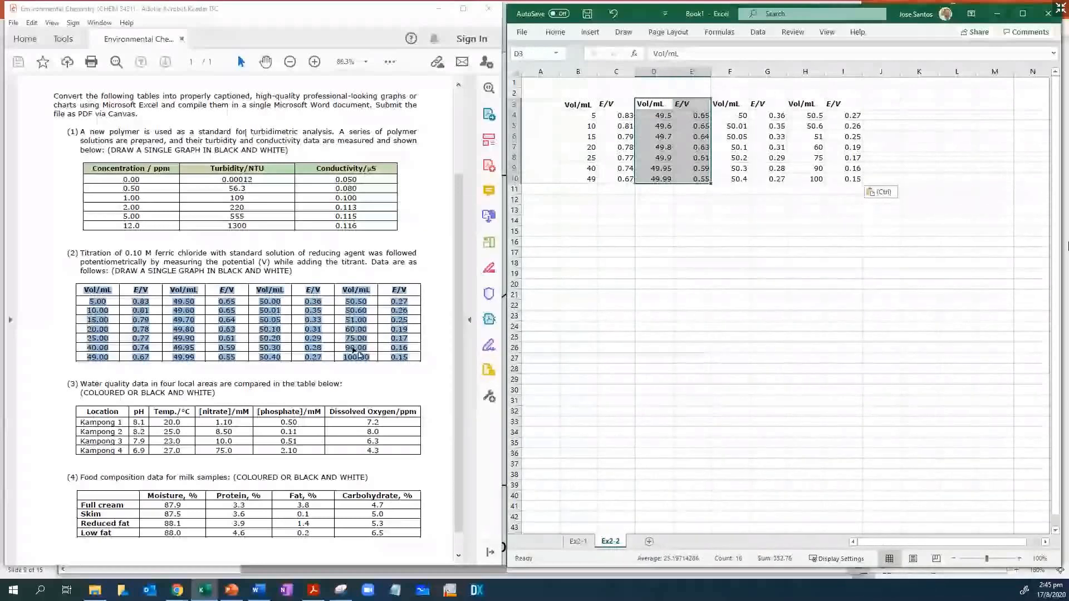
left_click(625, 289)
left_click_drag(660, 117, 634, 248)
left_click_drag(740, 115, 626, 337)
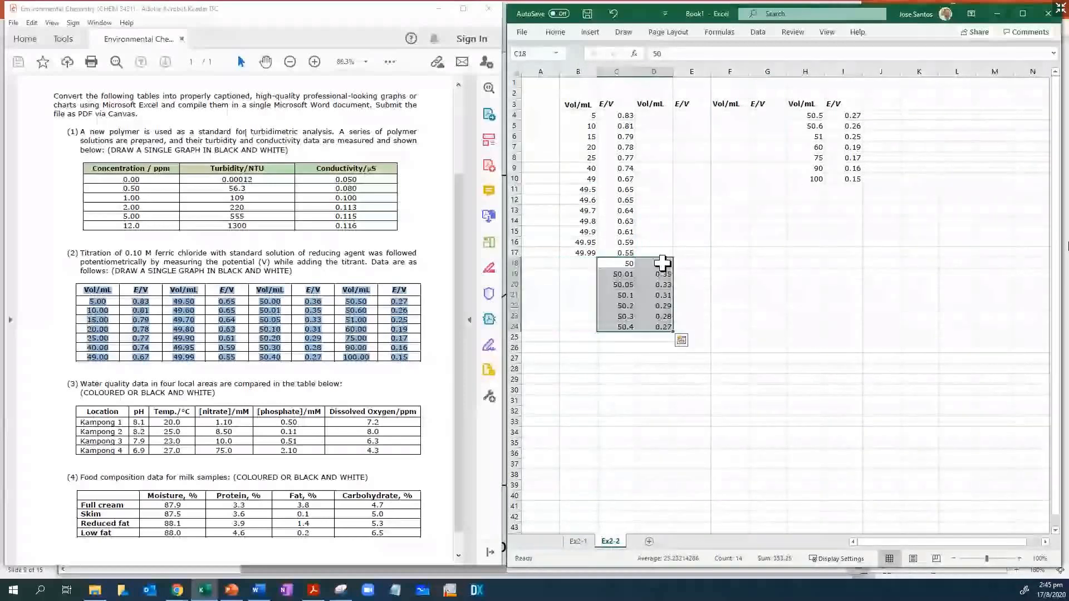
left_click_drag(666, 258, 625, 266)
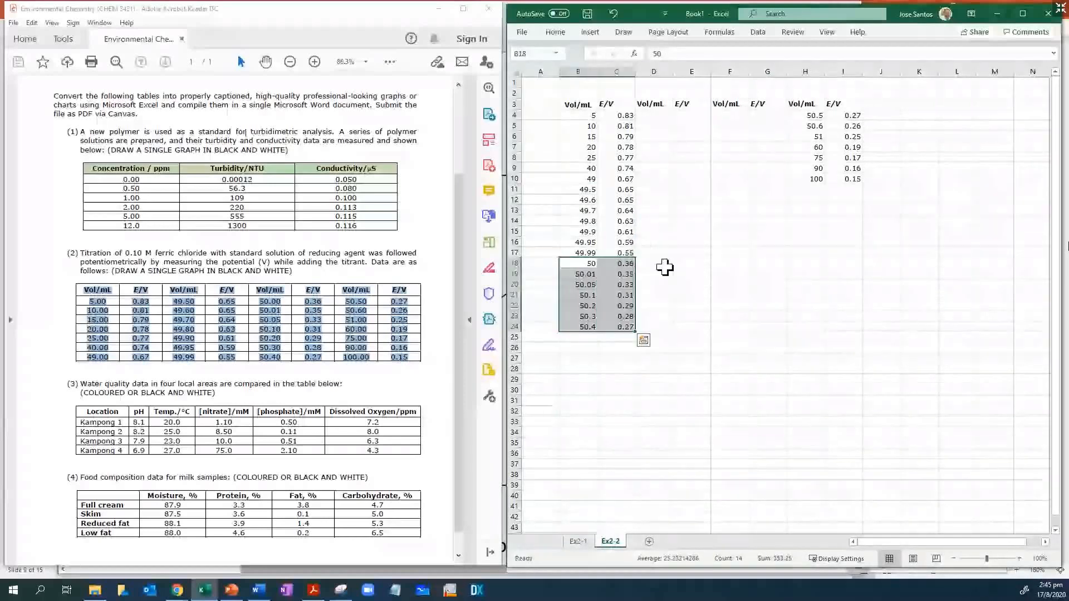
Move the last Vol/mL and E/V block to cells B25:C31 and delete the leftover headers in D3:I3
left_click_drag(816, 115, 850, 179)
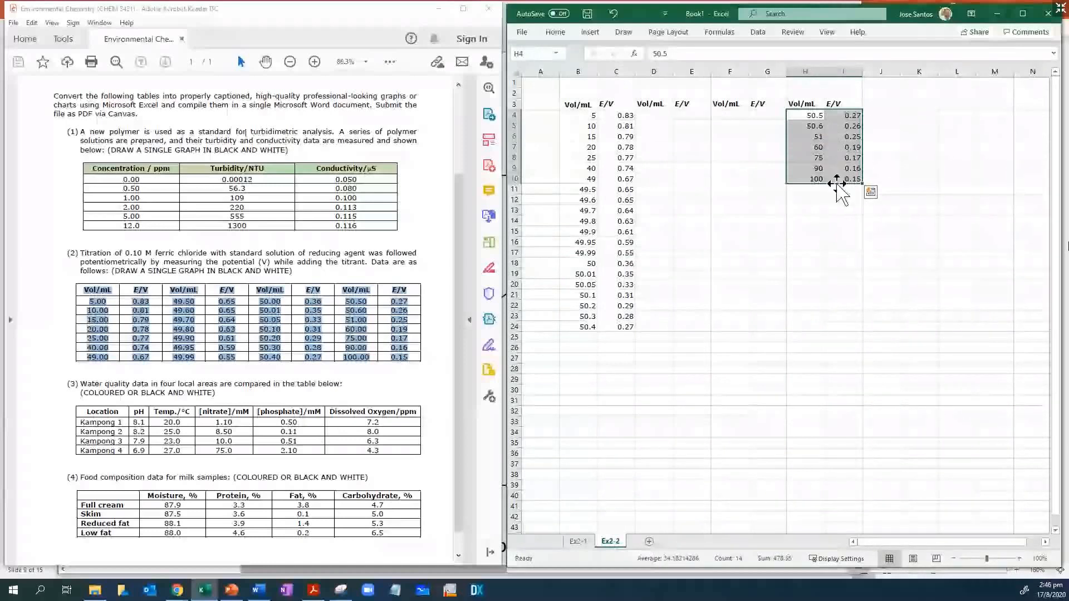
left_click_drag(837, 183, 617, 402)
left_click(705, 354)
left_click_drag(646, 104, 851, 106)
key("Delete")
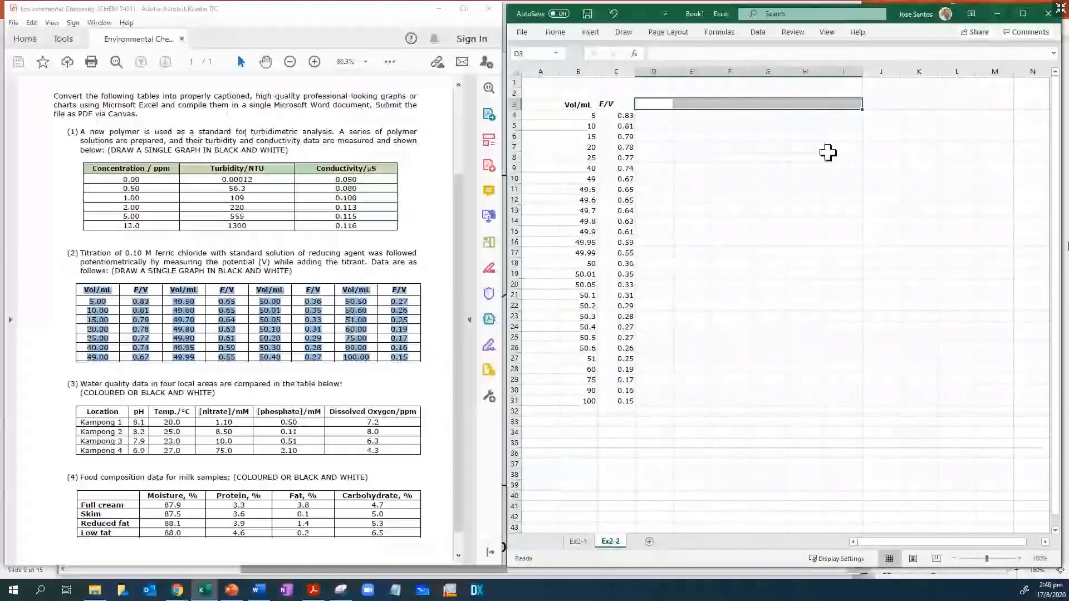
left_click(783, 154)
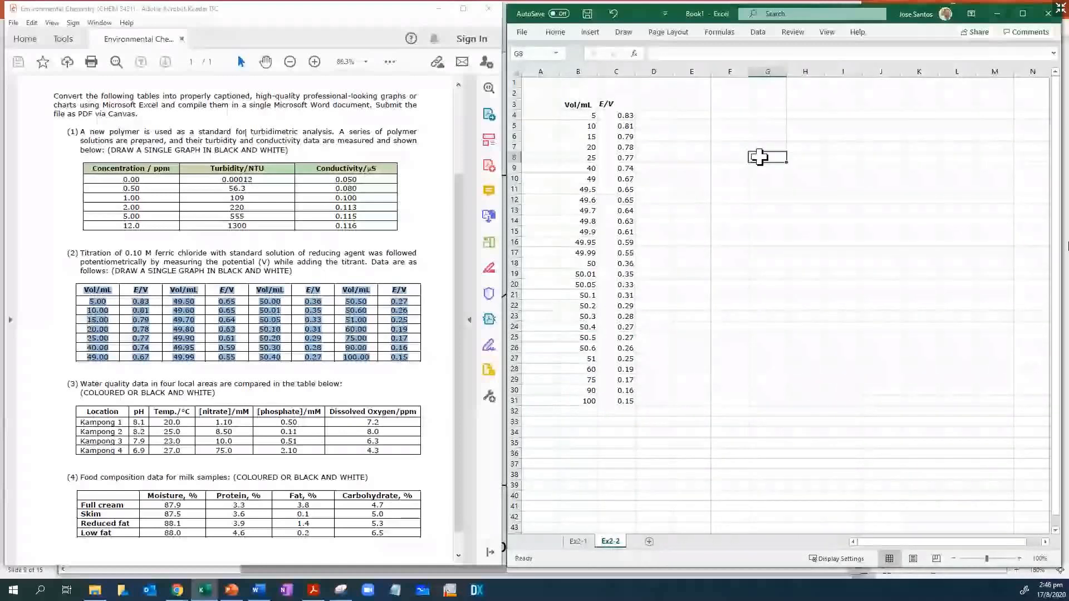
Insert a scatter chart with smooth lines and markers from B3:C31 and stretch it upward to nearly the height of the data
left_click(572, 102)
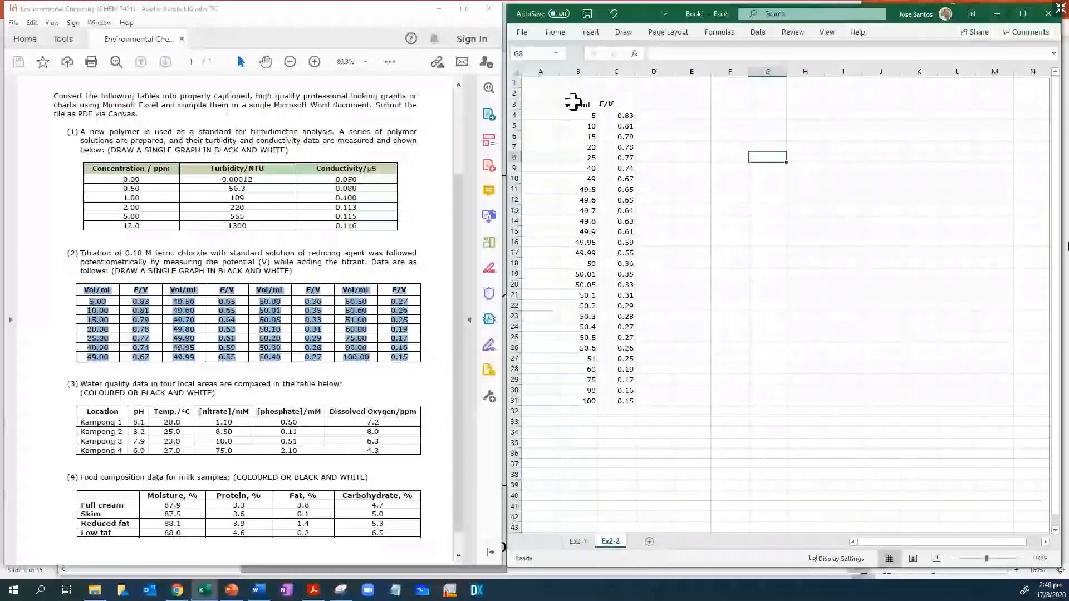
left_click_drag(583, 105, 622, 401)
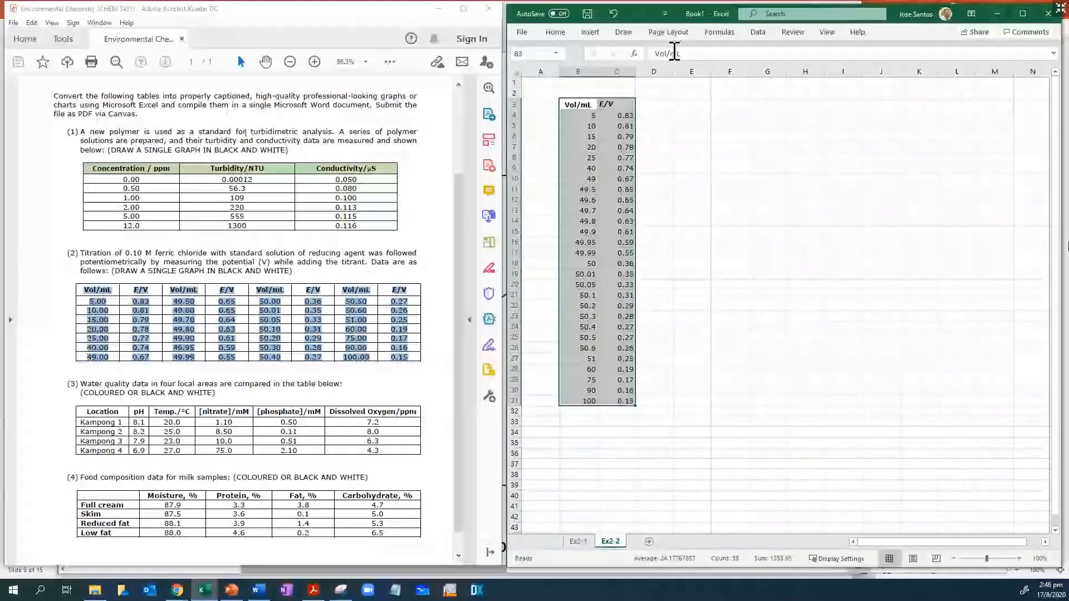
left_click(590, 32)
left_click(692, 73)
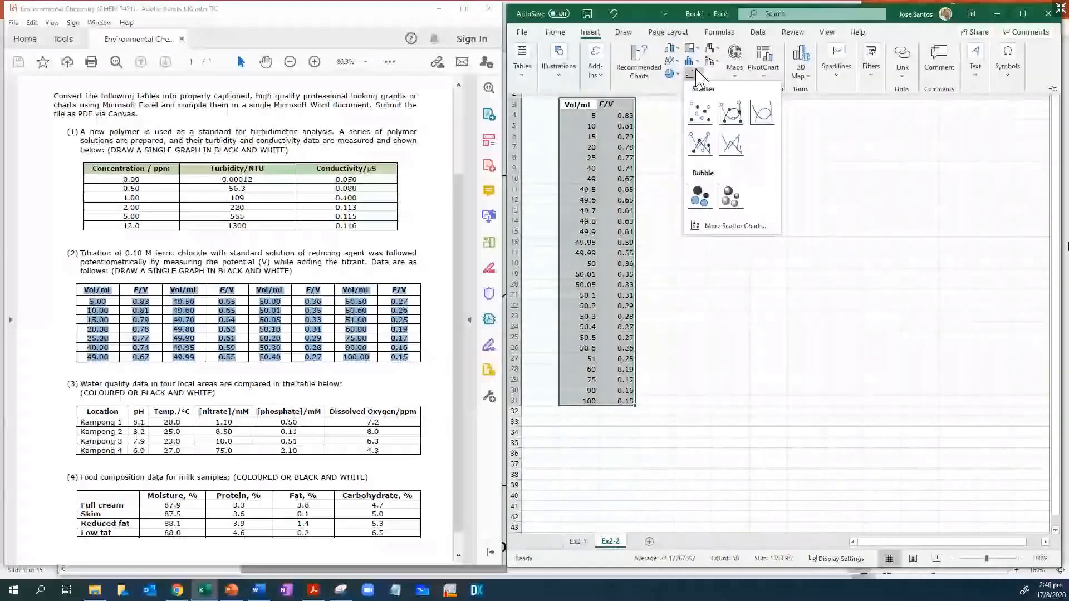
left_click(731, 113)
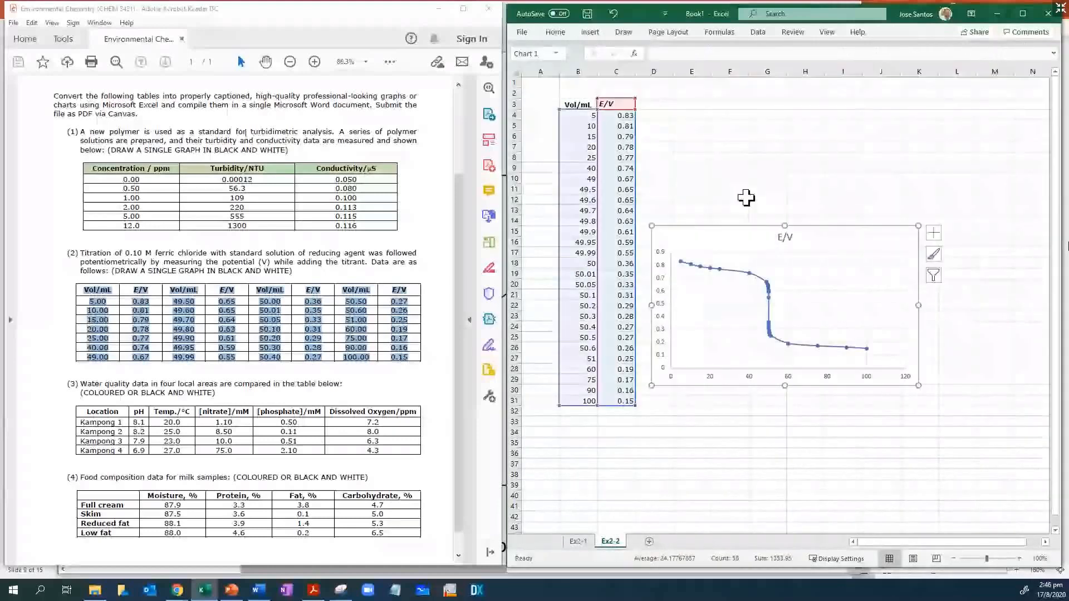
left_click_drag(786, 226, 811, 107)
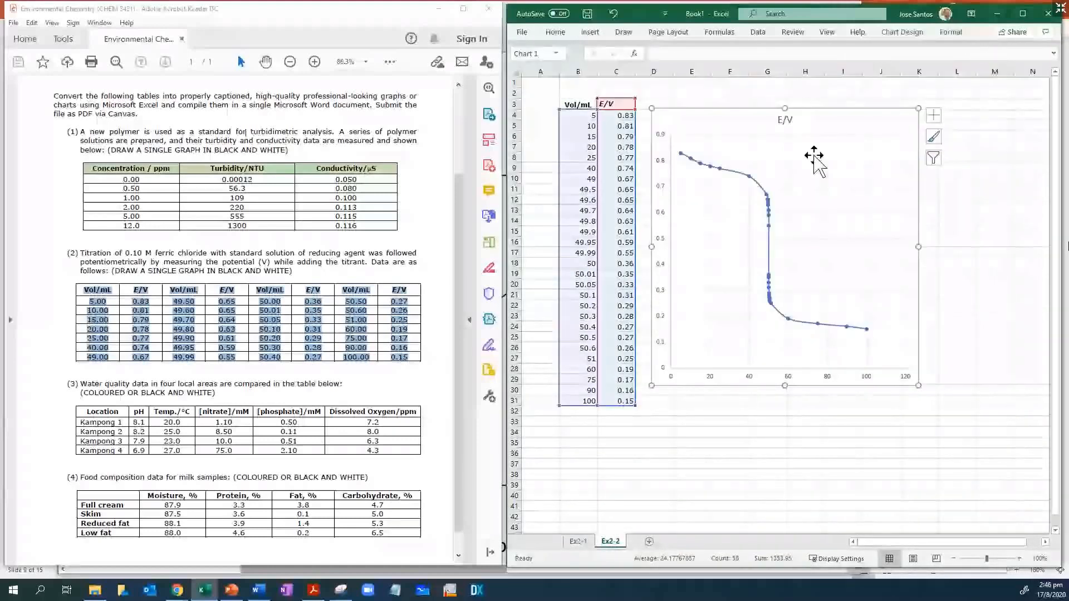
left_click_drag(887, 110, 889, 112)
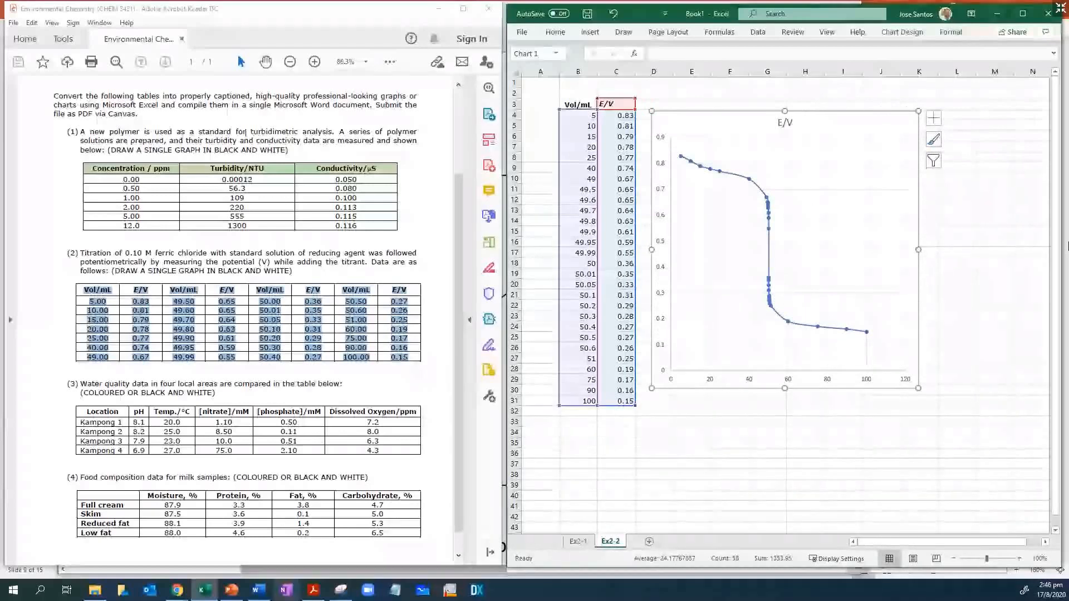
Switch to PowerPoint, paste the copied titration chart onto blank slide 10 and dismiss the design suggestions
left_click(232, 590)
left_click(133, 448)
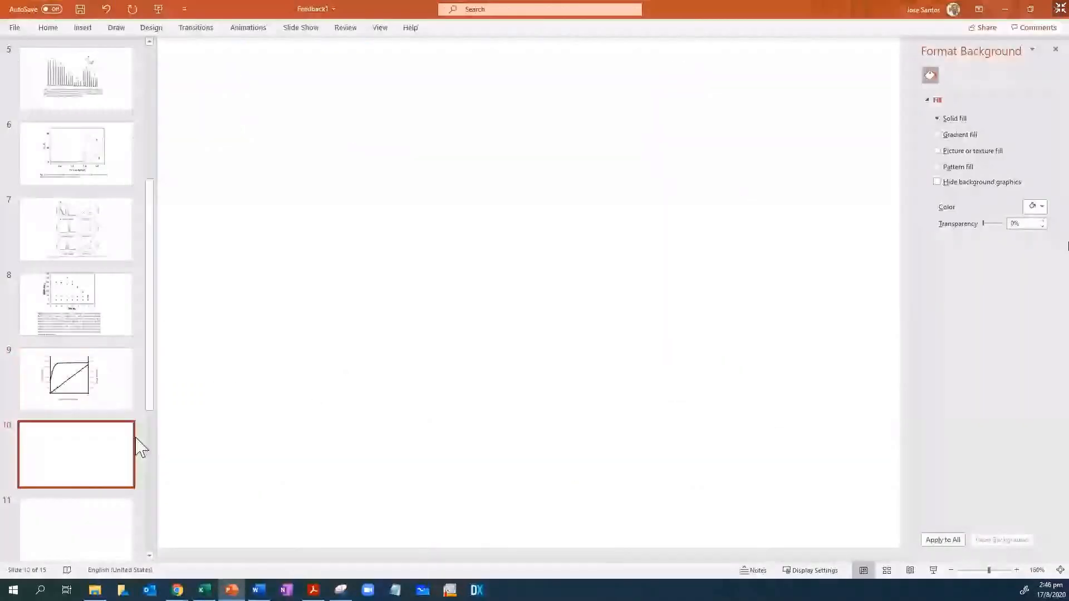
key("ctrl+v")
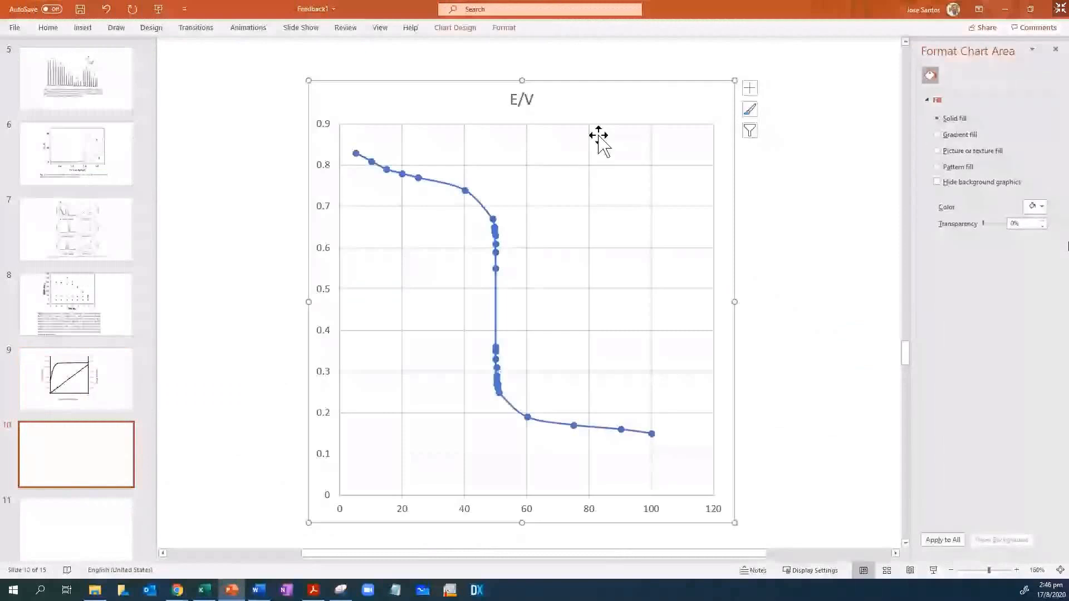
left_click(785, 127)
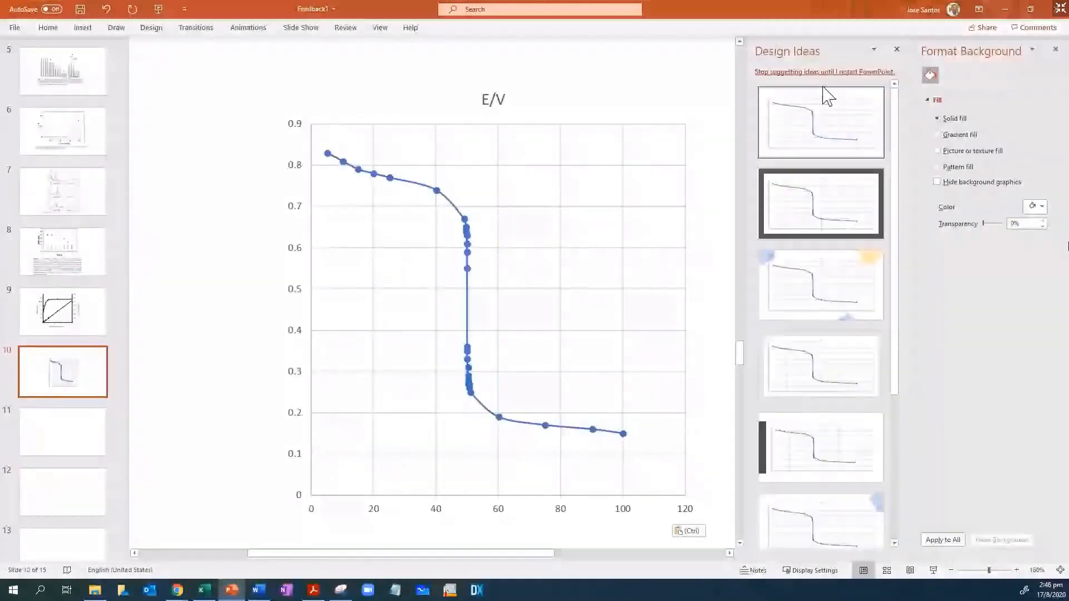
left_click(897, 50)
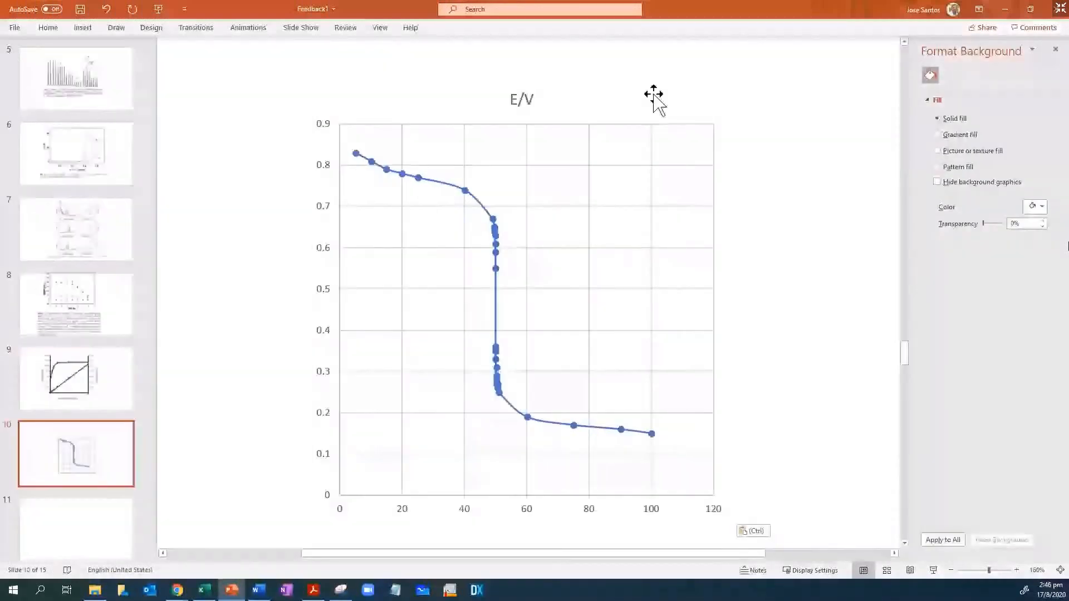
Delete the E/V title from the pasted titration chart
left_click(655, 96)
left_click(520, 101)
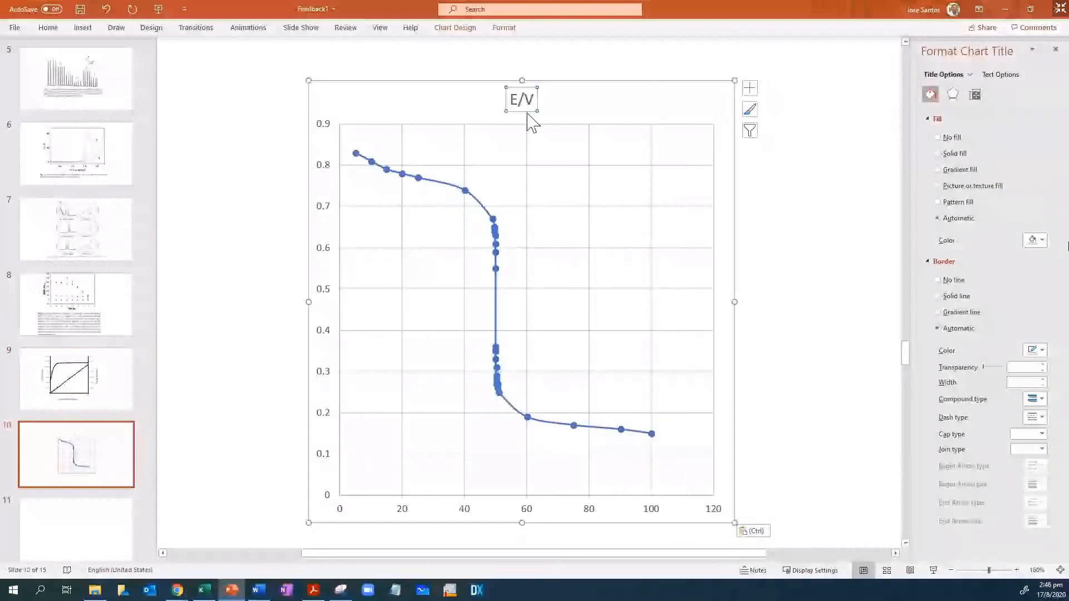
left_click(557, 107)
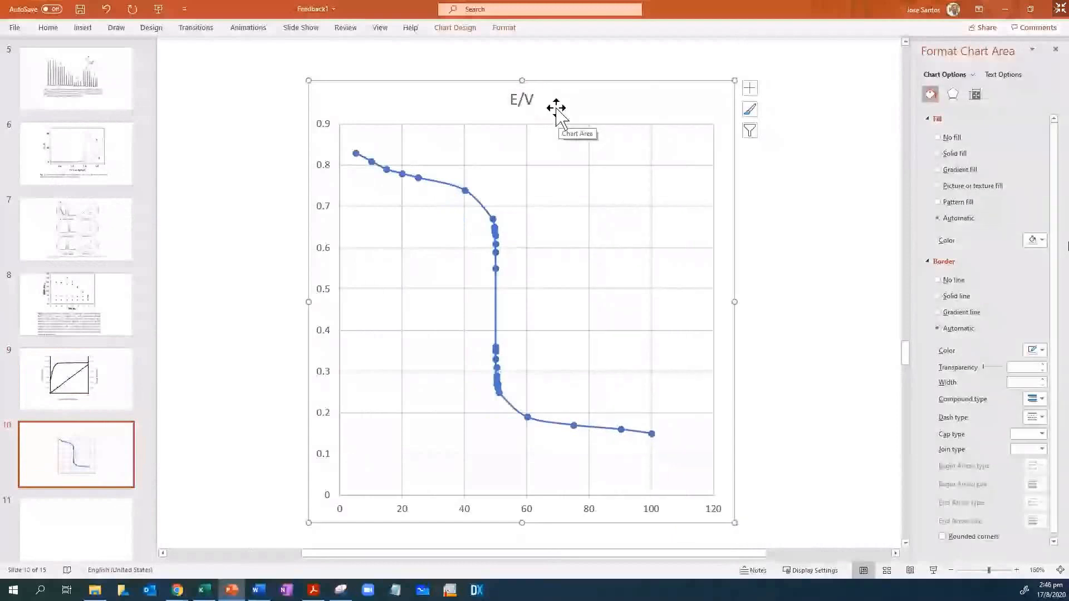
key("Delete")
left_click(772, 181)
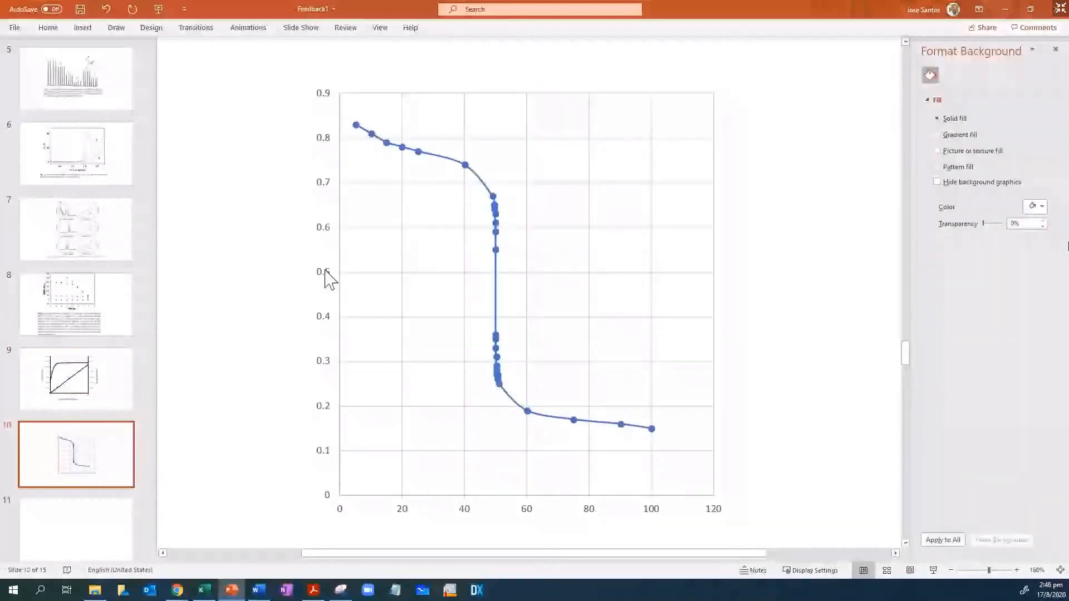
Set both the horizontal and vertical major gridlines of the titration chart to No line
left_click(324, 229)
left_click(636, 138)
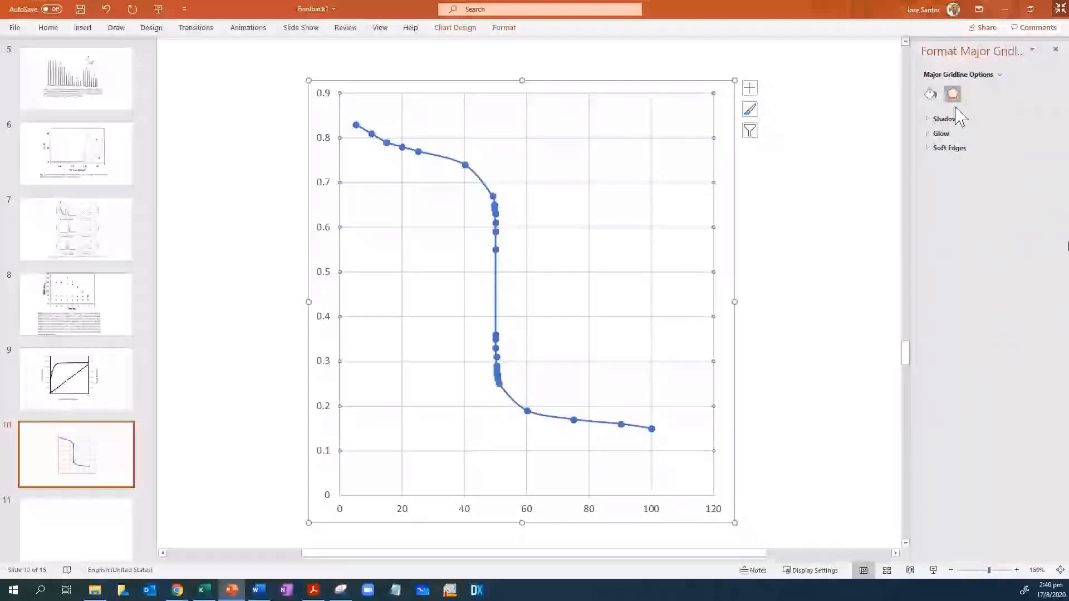
left_click(930, 96)
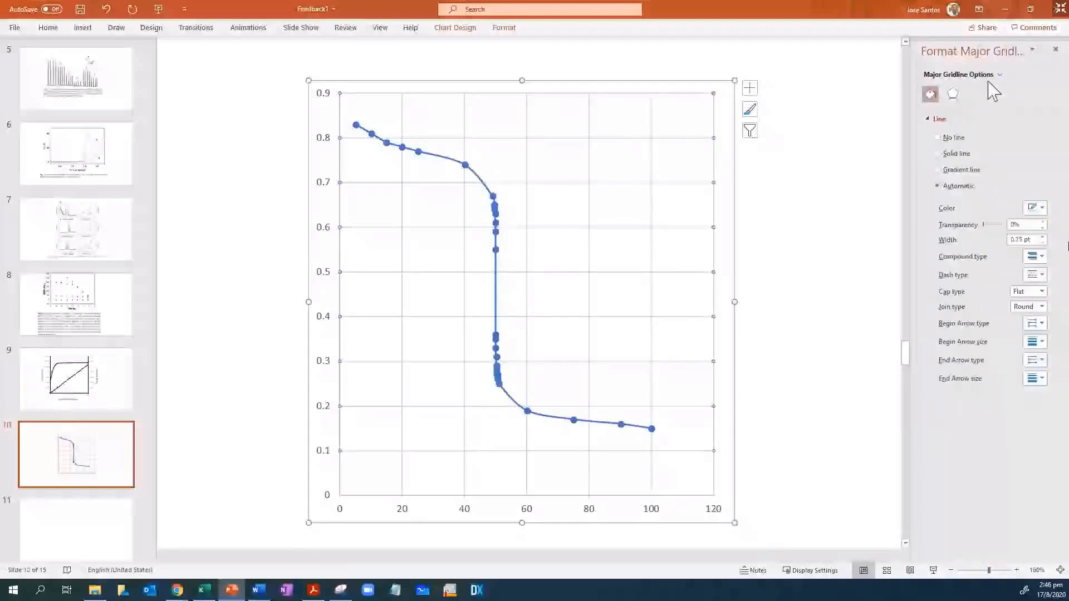
left_click(940, 139)
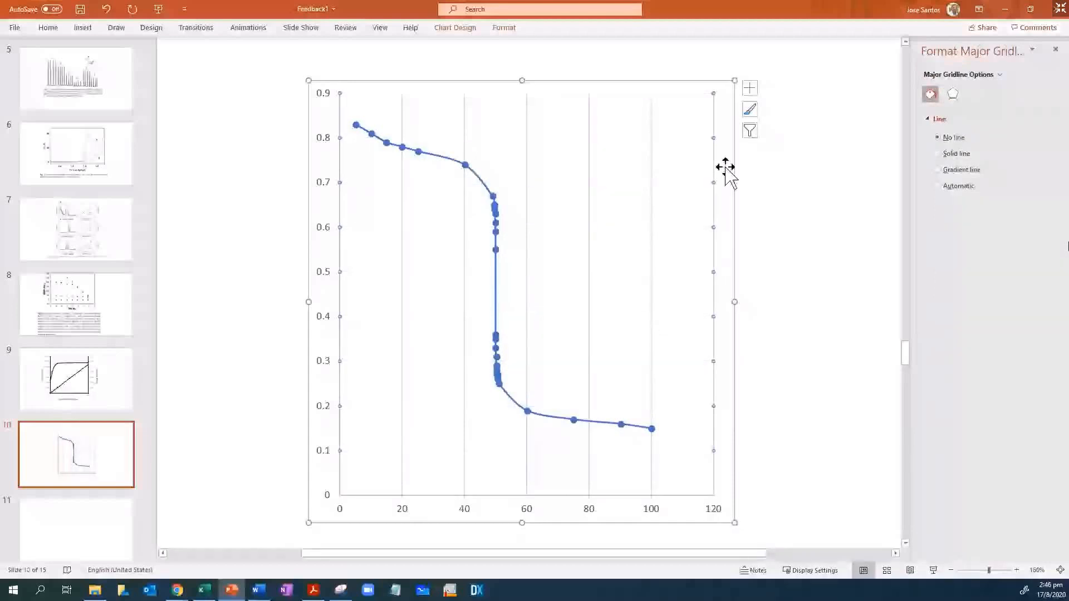
left_click(652, 186)
left_click(953, 138)
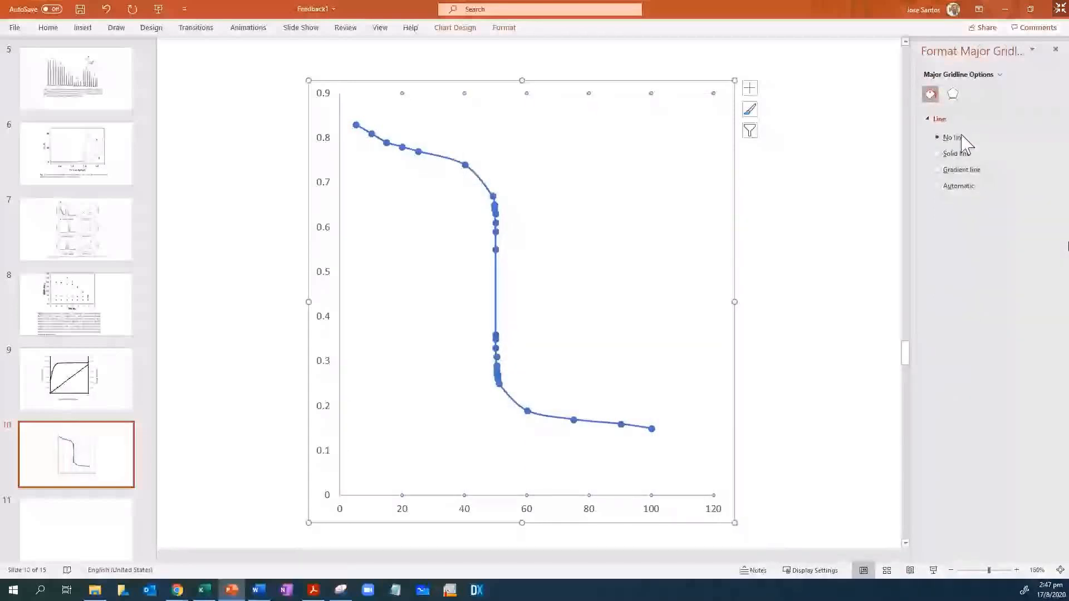
left_click(749, 179)
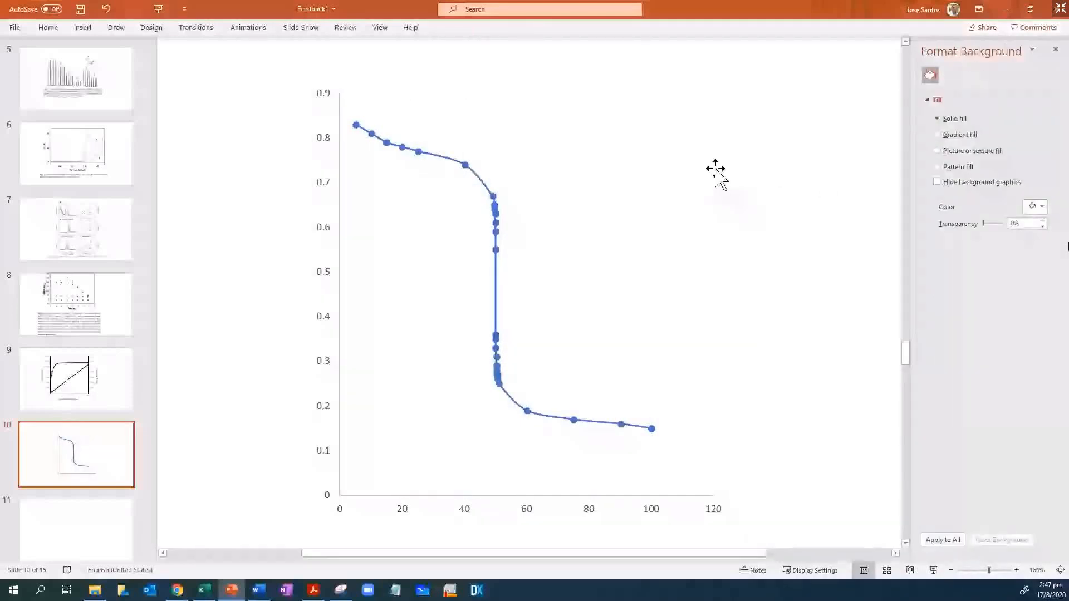
Try a solid line border around the whole chart area, and undo it
left_click(336, 243)
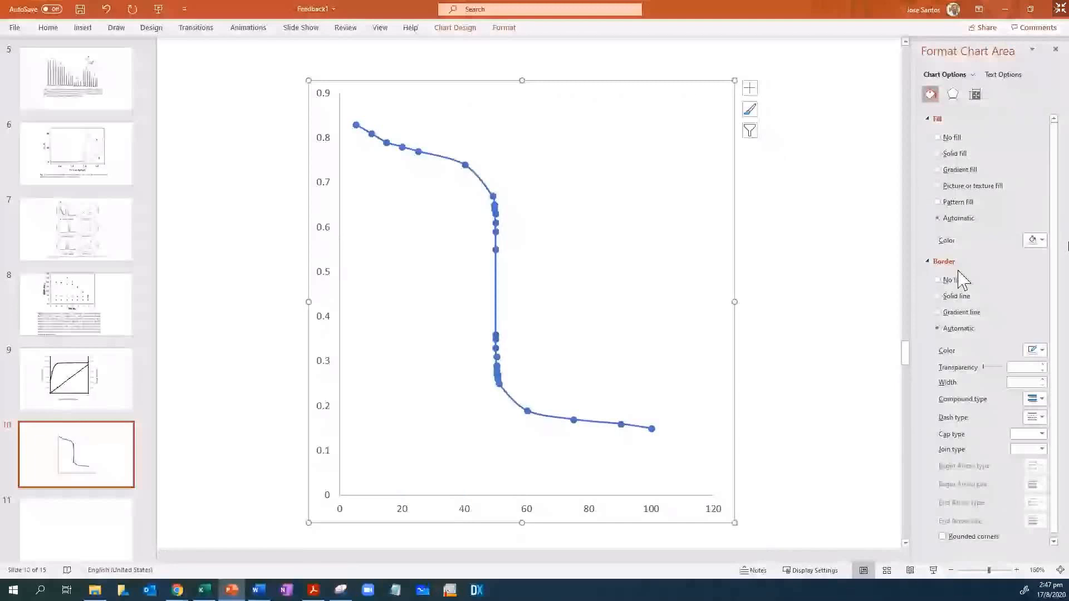
left_click(941, 297)
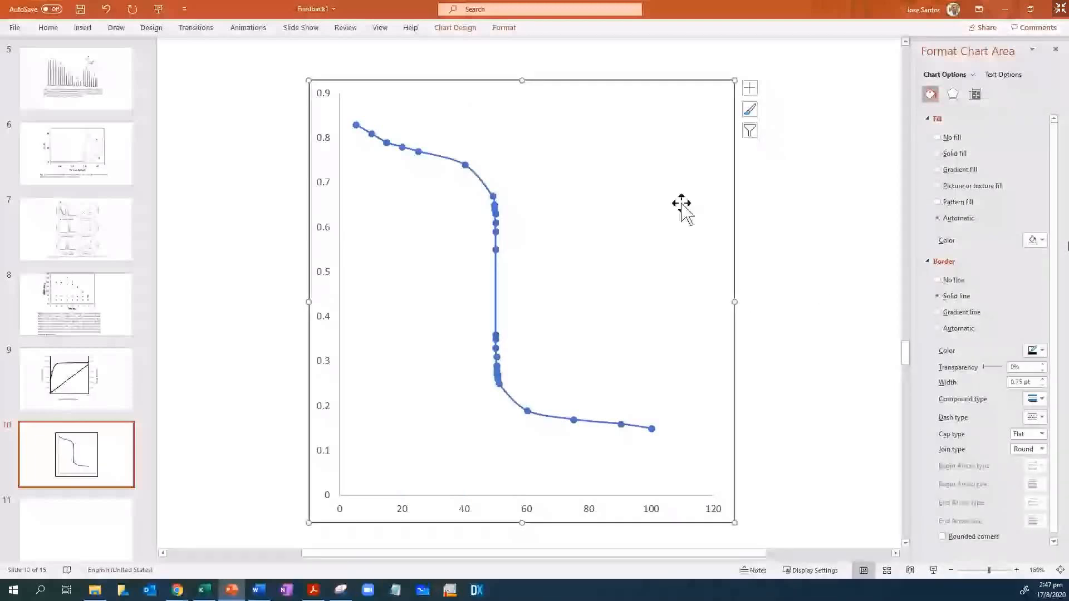
key("ctrl+z")
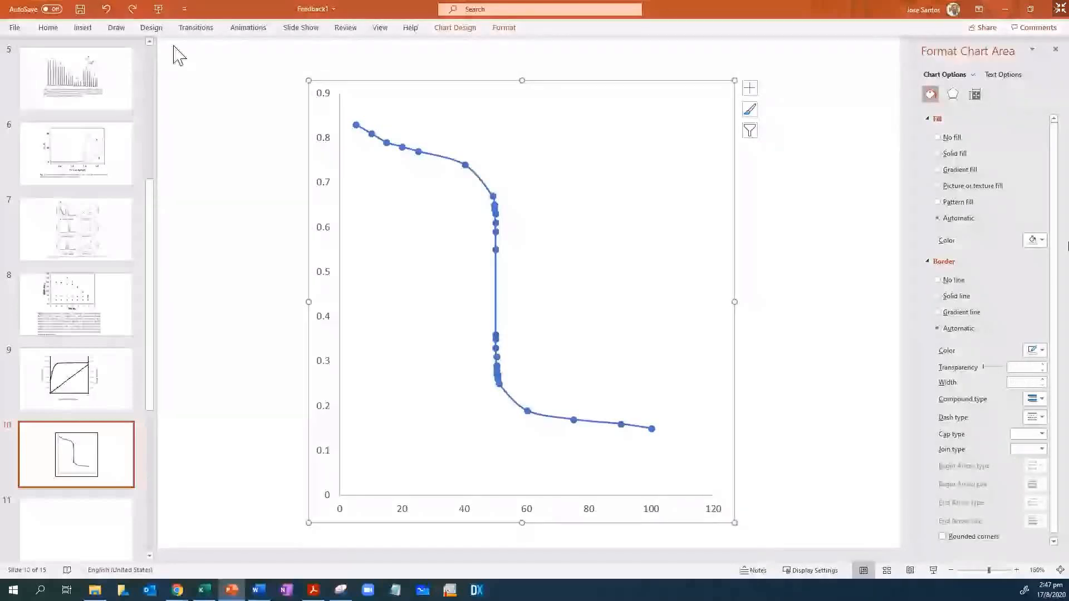
left_click(178, 55)
left_click(685, 123)
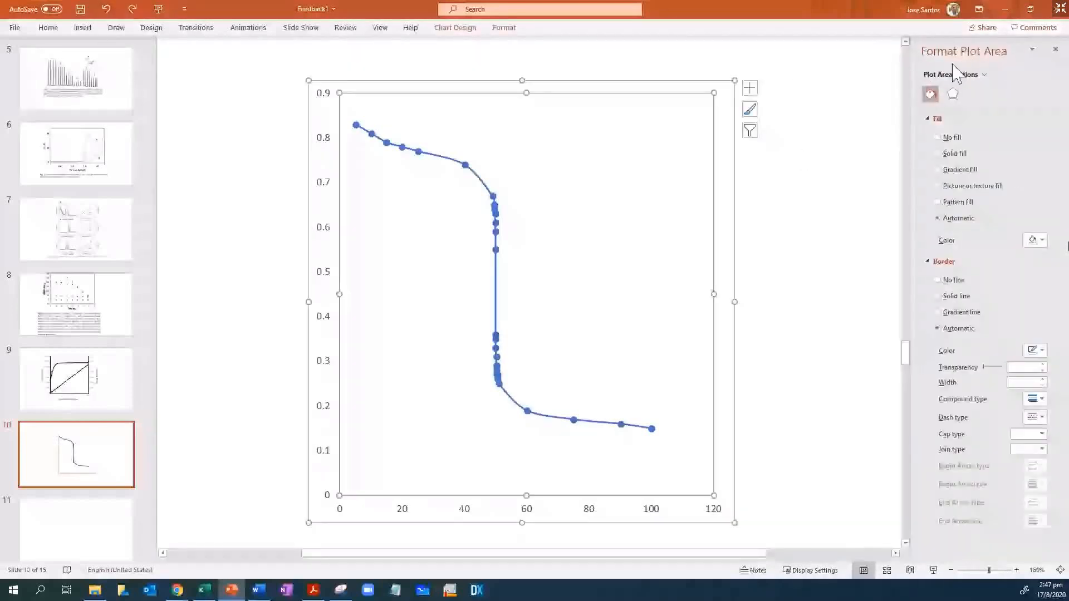
left_click(782, 134)
left_click(496, 210)
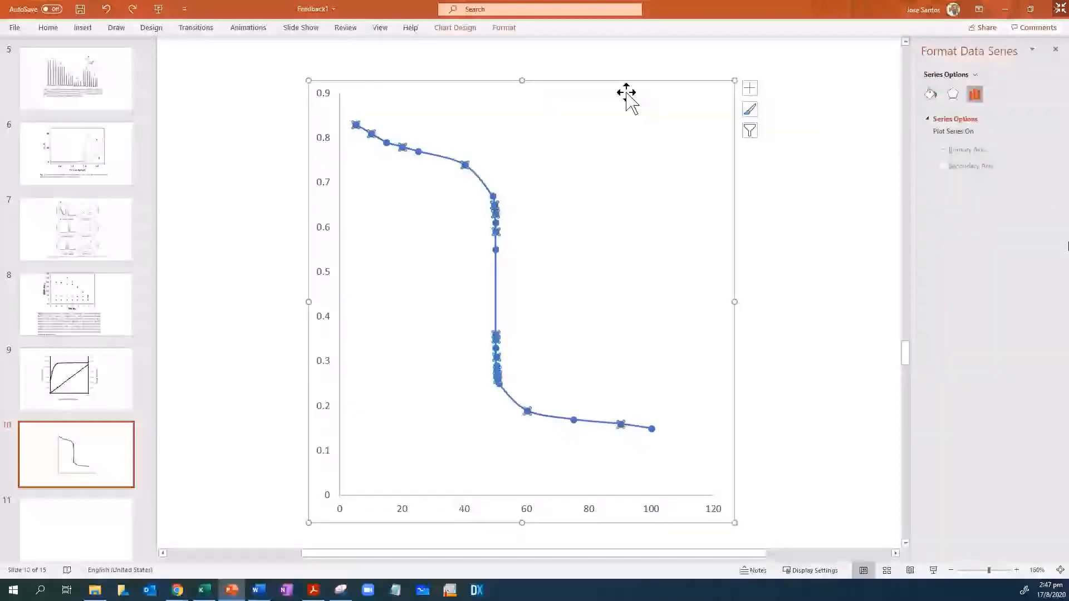
left_click(764, 172)
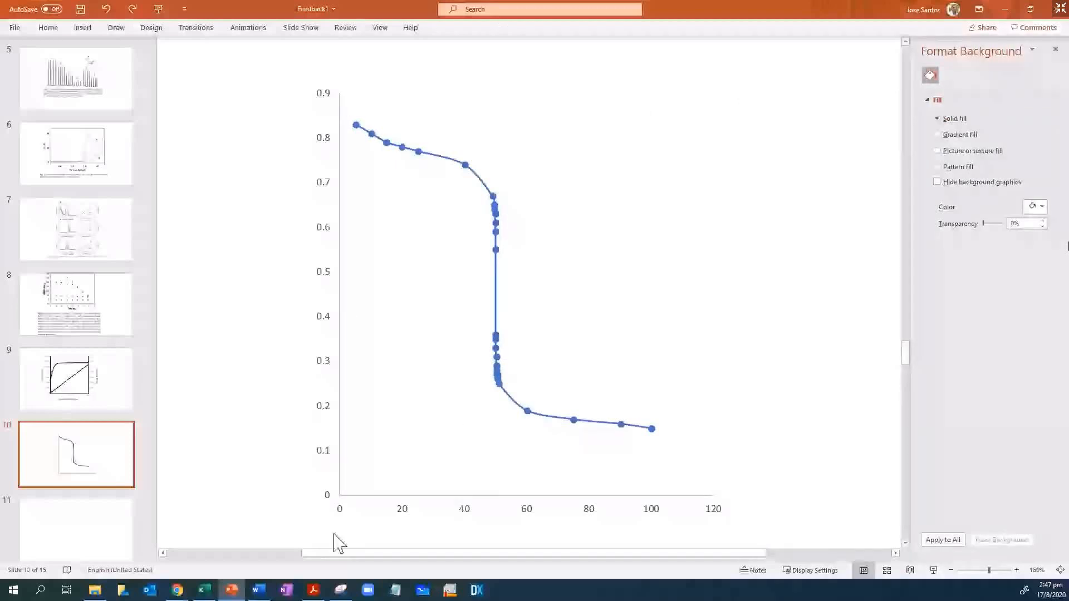
left_click(496, 255)
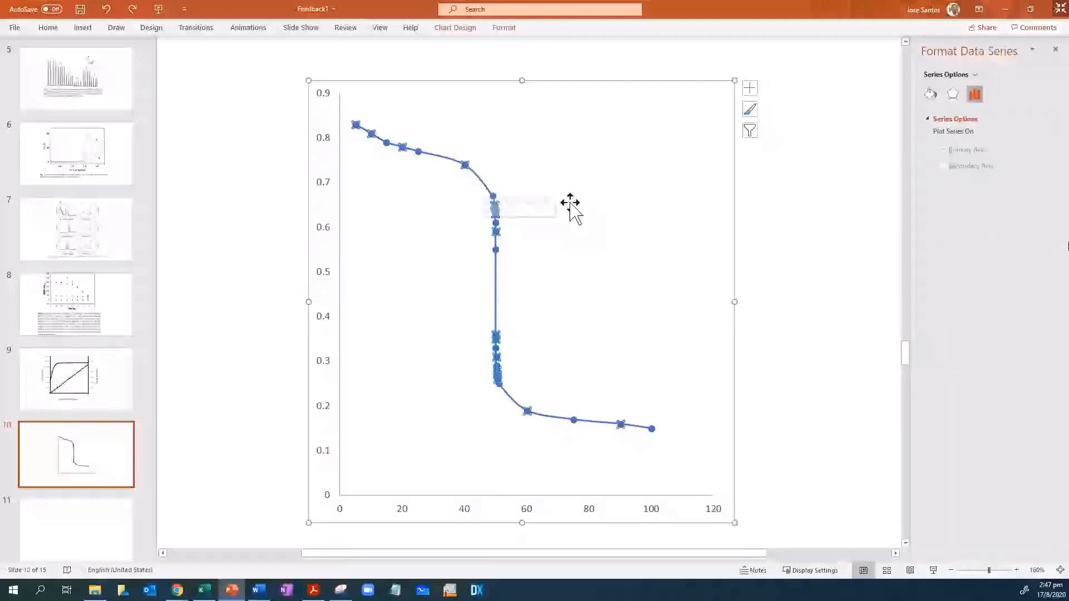
left_click(802, 196)
Give the titration series markers a solid black fill and set their border to No line
left_click(496, 280)
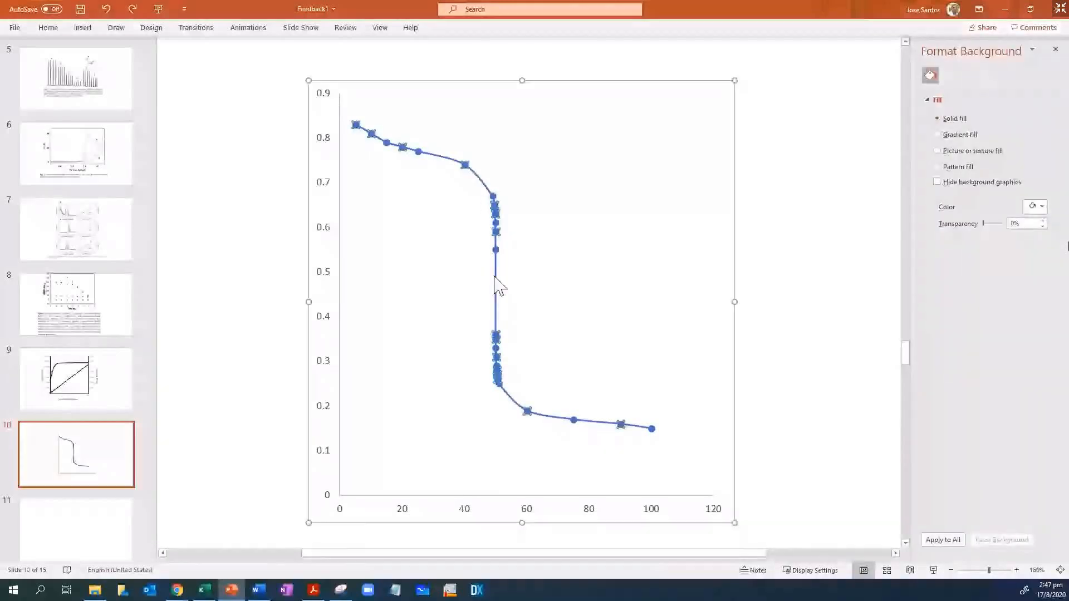
left_click(931, 95)
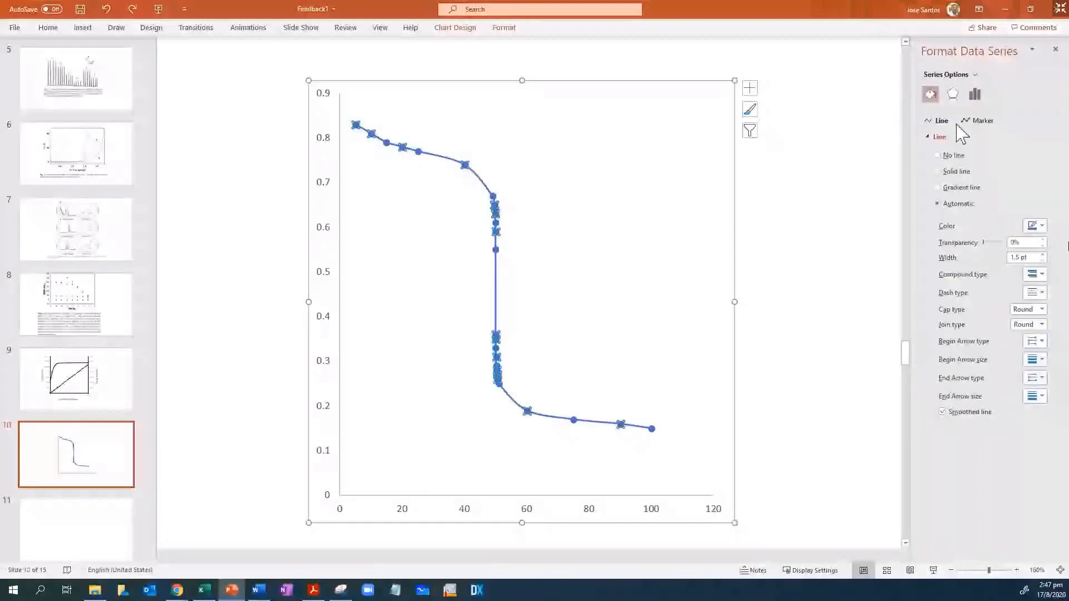
left_click(976, 120)
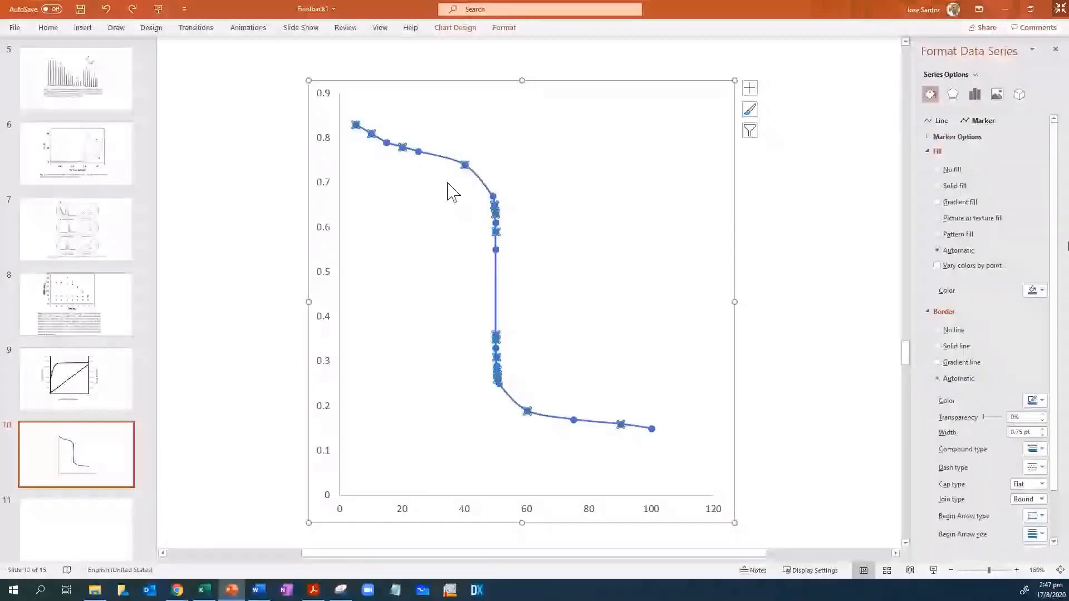
left_click(941, 185)
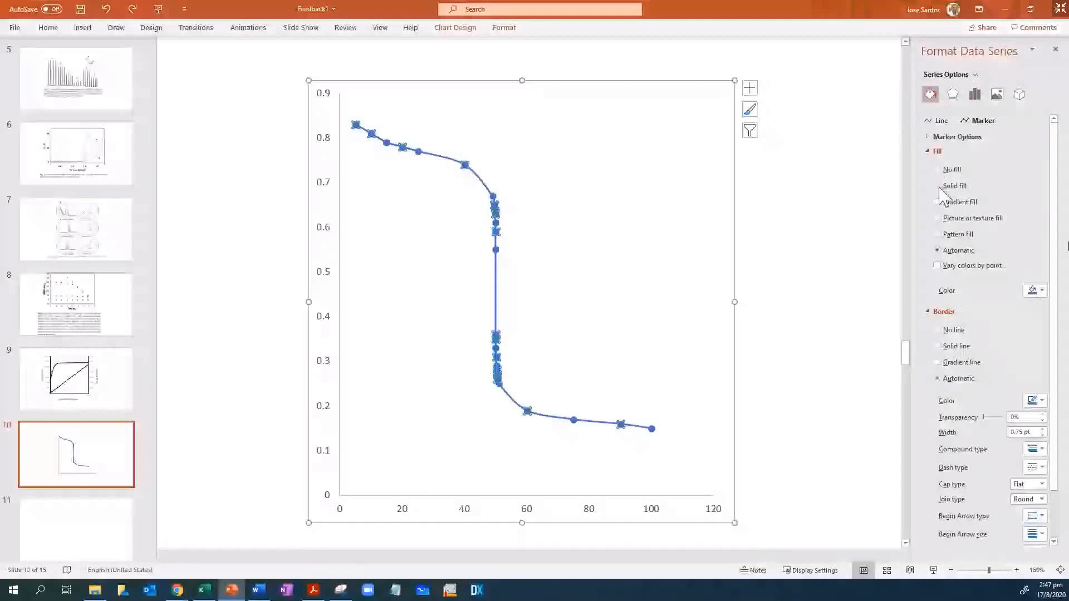
left_click(1041, 291)
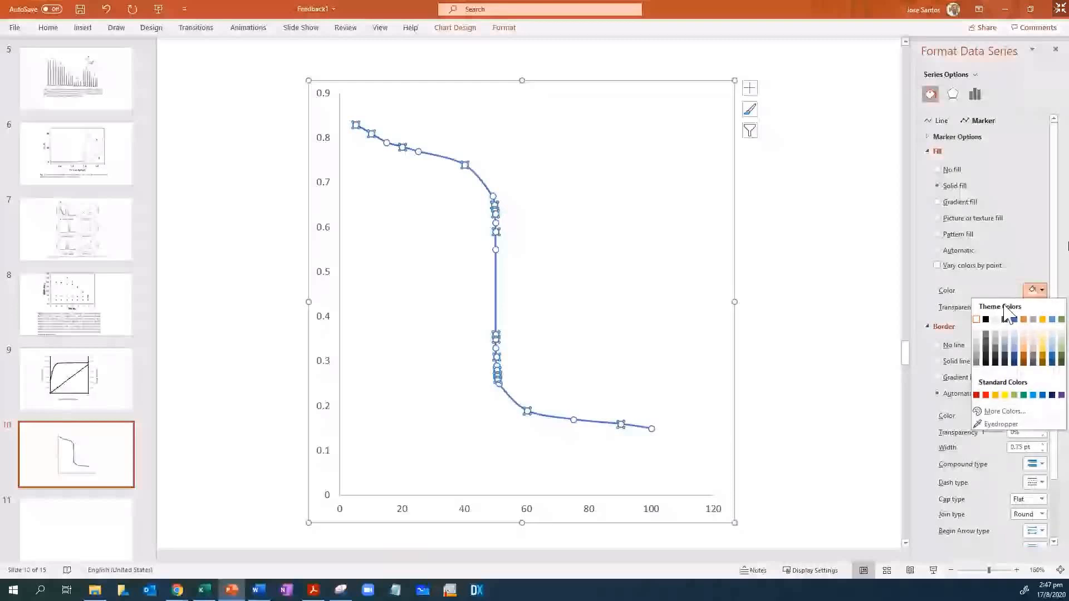
left_click(985, 319)
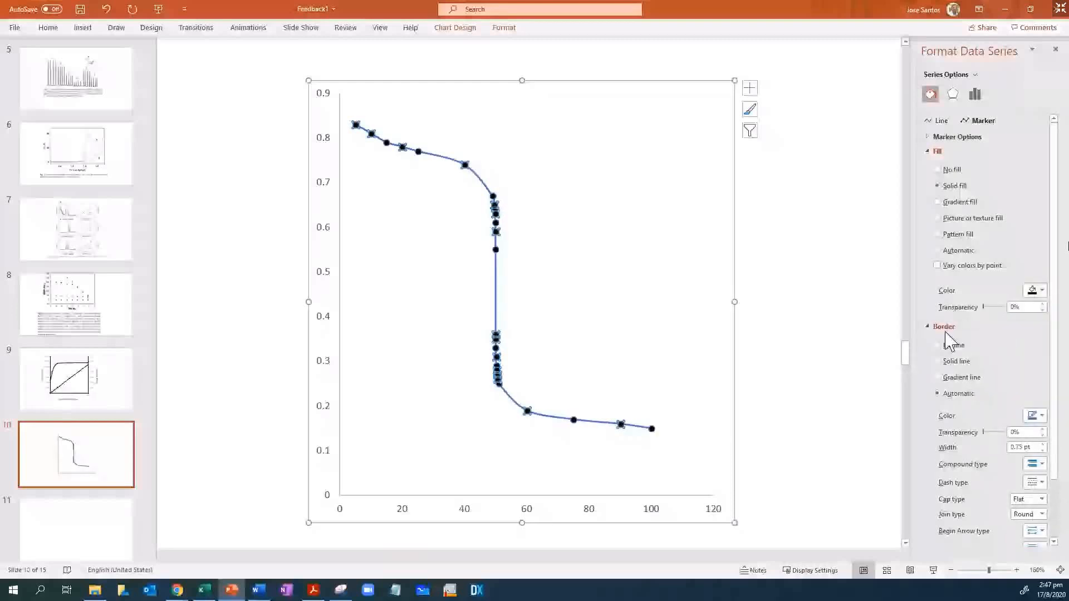
left_click(947, 346)
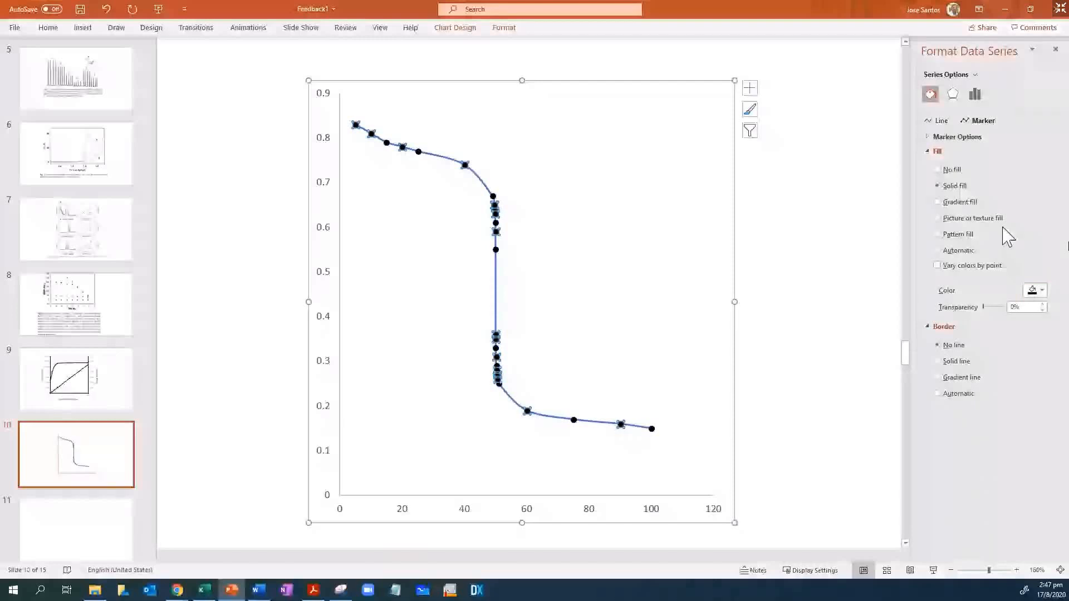
Set the titration series' connecting line to a solid black line
left_click(940, 121)
left_click(946, 171)
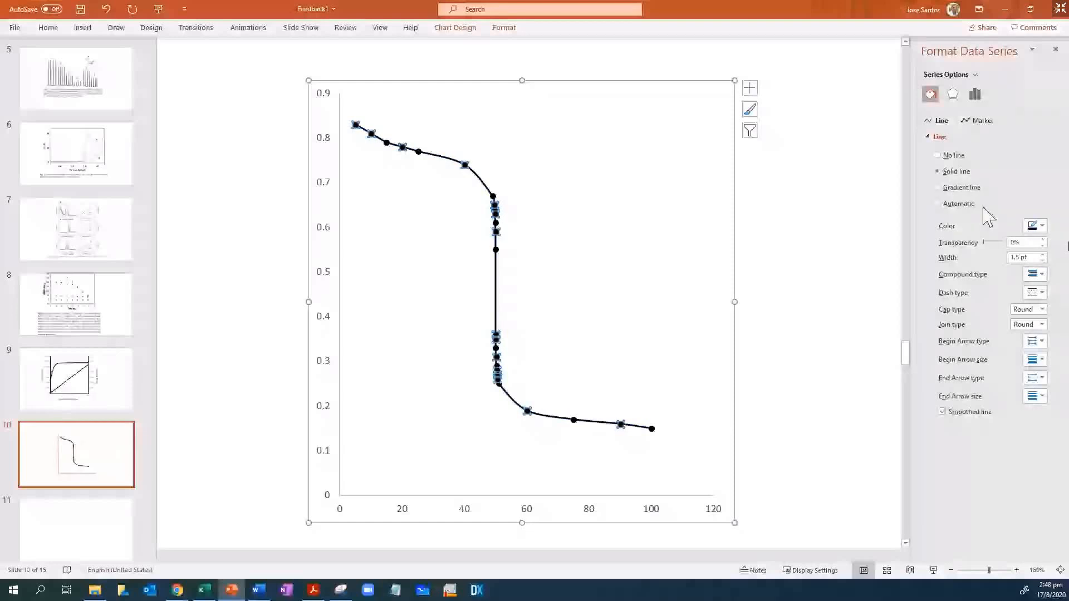
left_click(1038, 227)
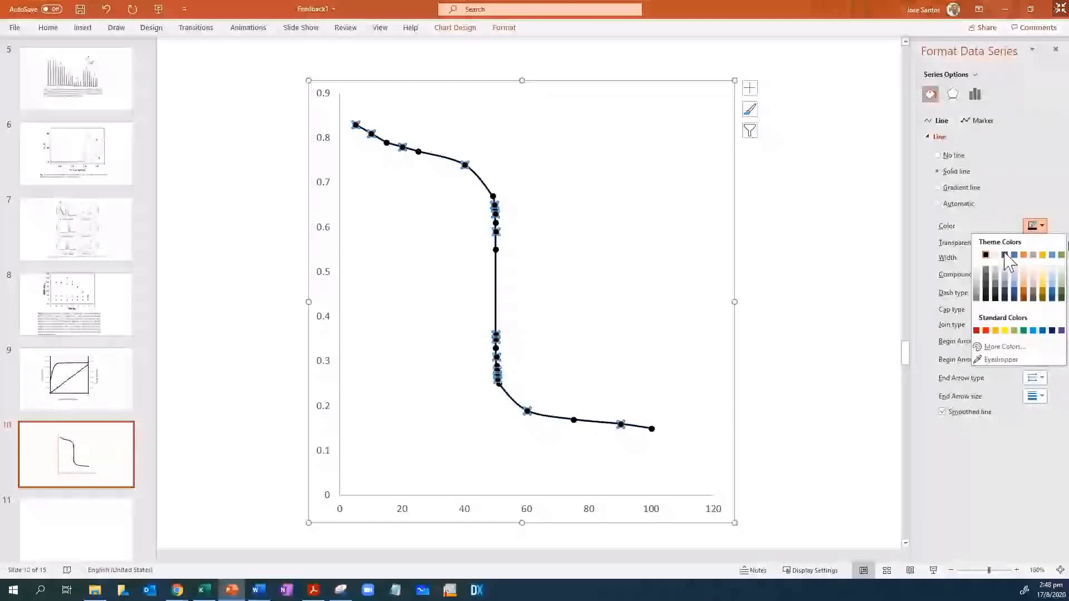
left_click(1009, 254)
Thin the titration series' connecting line down to a fine hairline and deselect the chart
left_click(1042, 260)
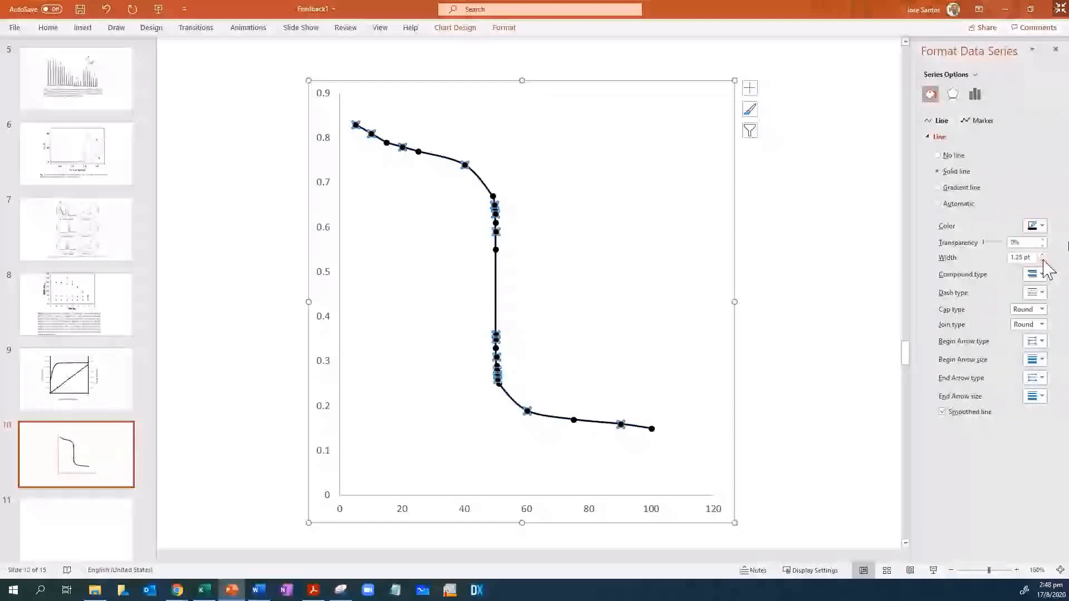
left_click(1043, 260)
left_click(1042, 260)
left_click(1043, 260)
left_click(1042, 257)
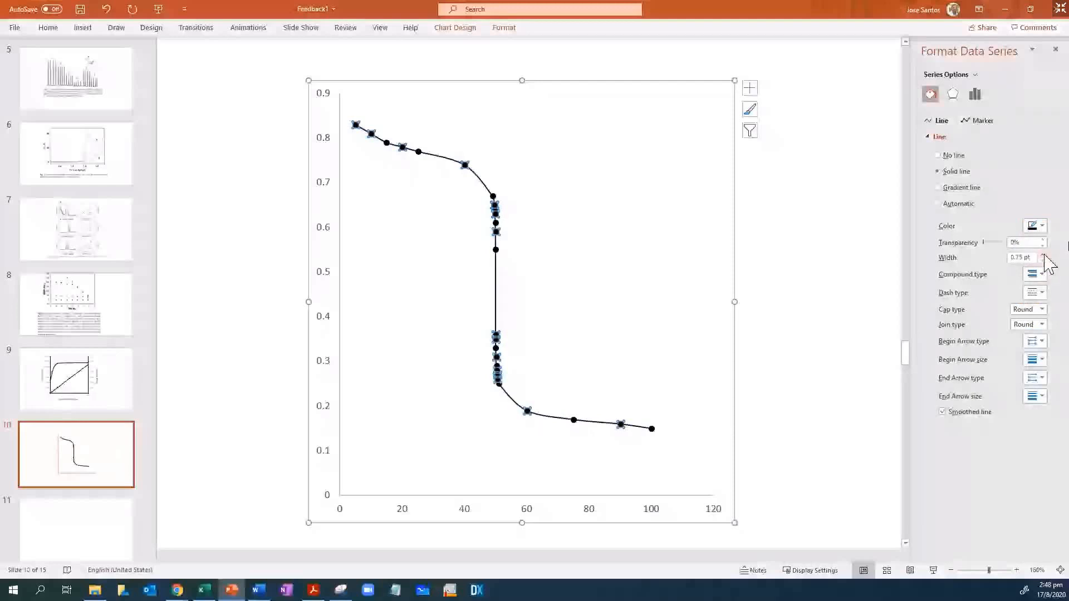
left_click(1042, 261)
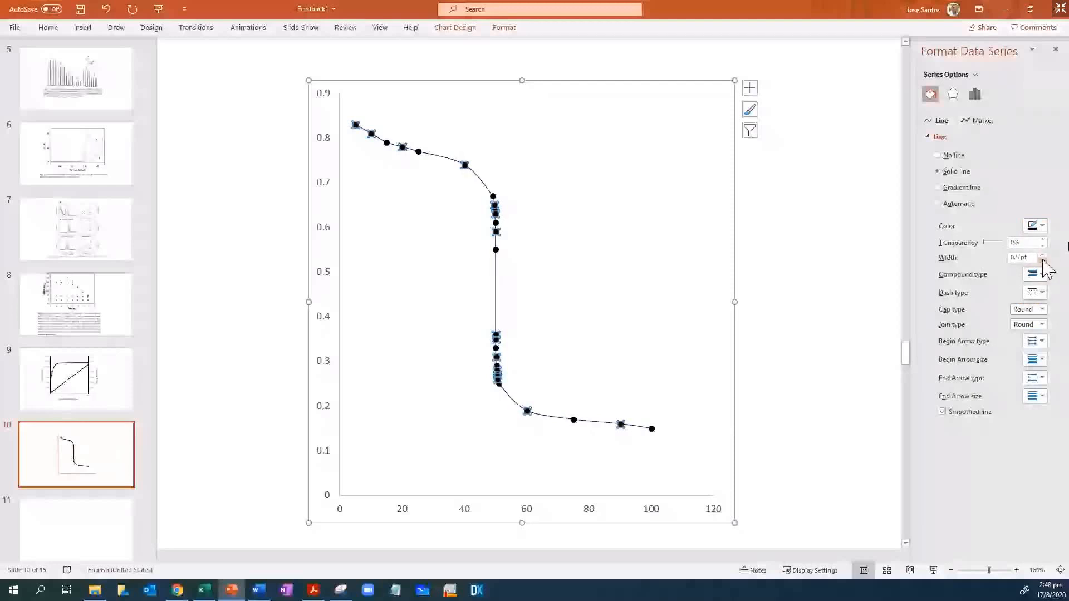
left_click(1042, 260)
left_click(1043, 260)
left_click(1043, 255)
left_click(705, 261)
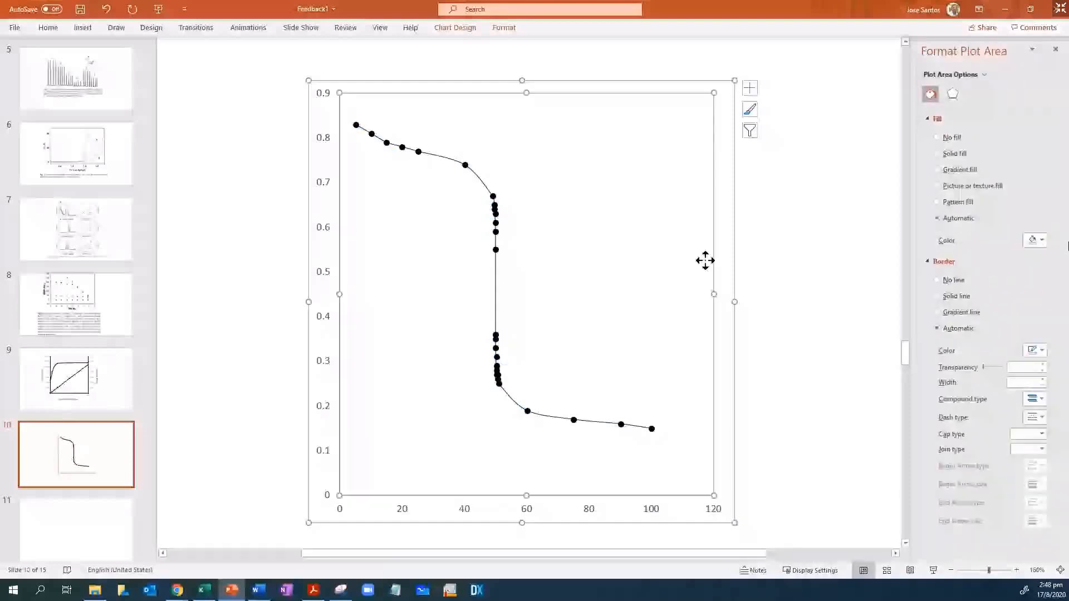
left_click(781, 254)
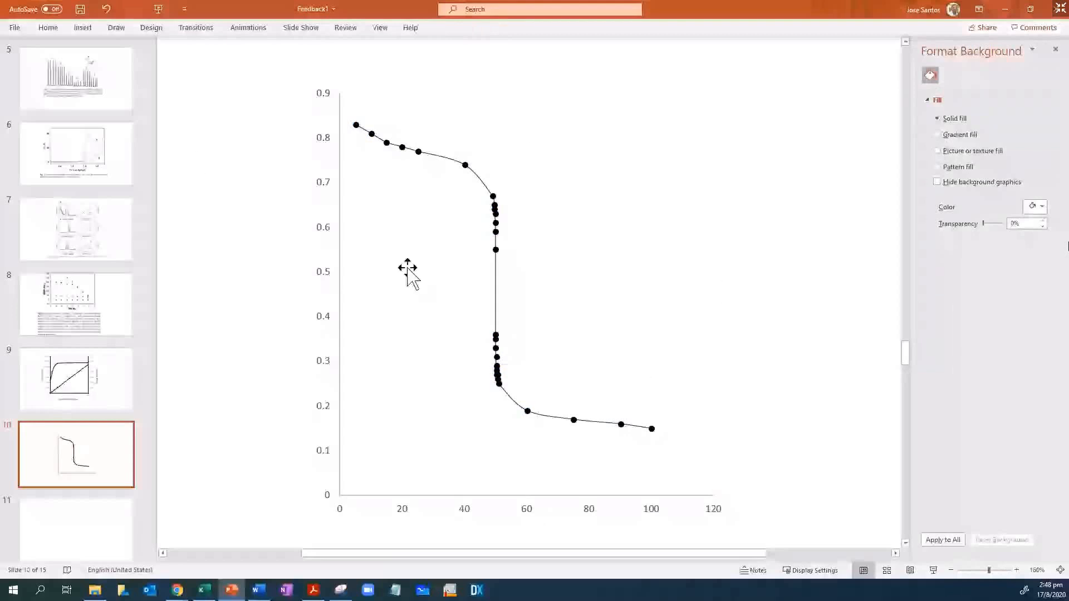
Start inserting a text box on the titration chart slide
left_click(48, 28)
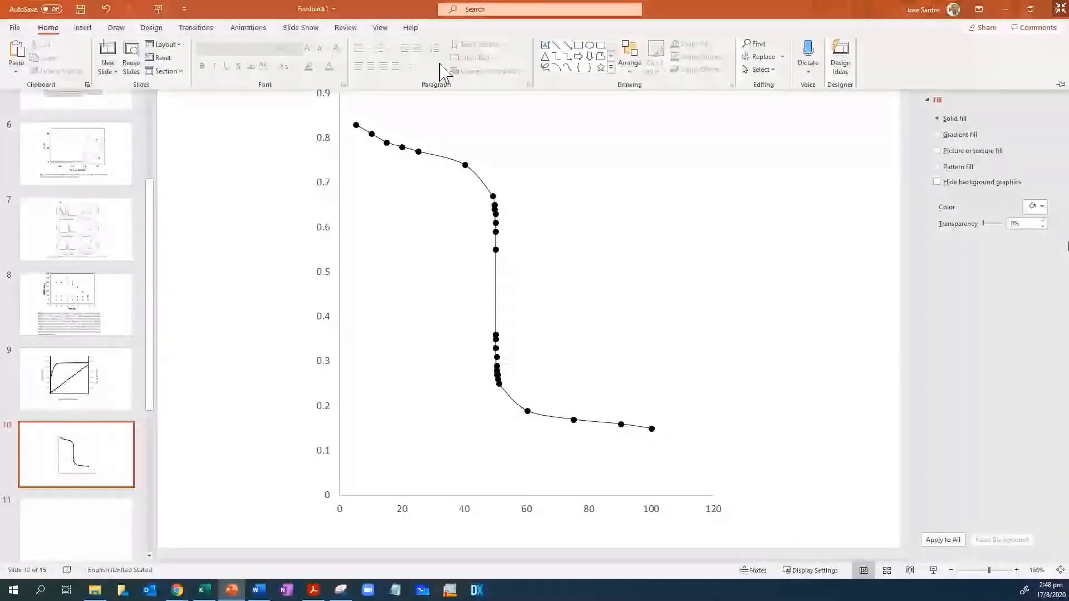
left_click(544, 45)
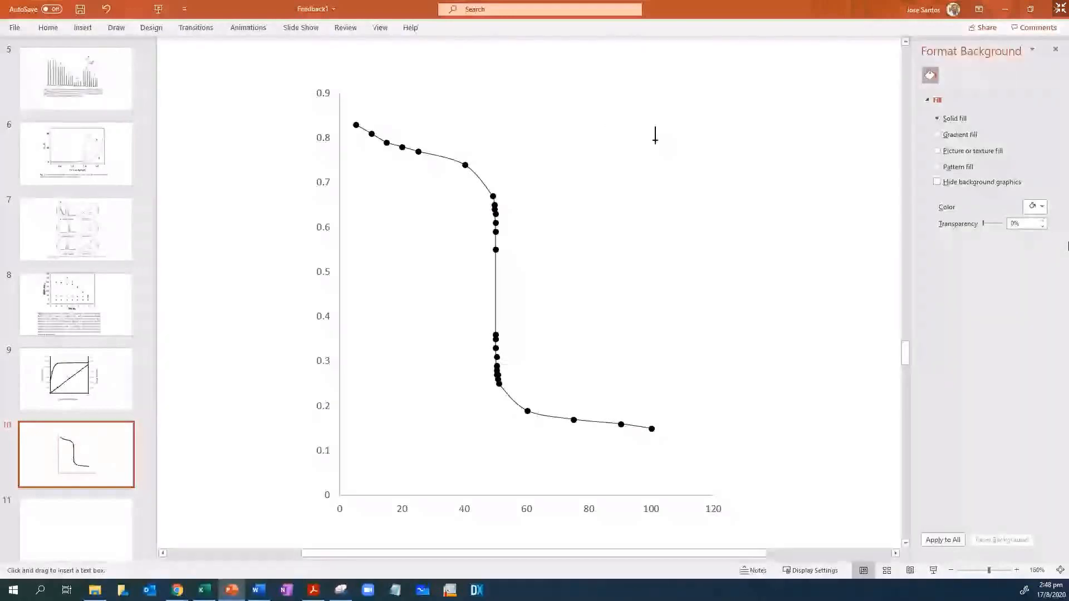
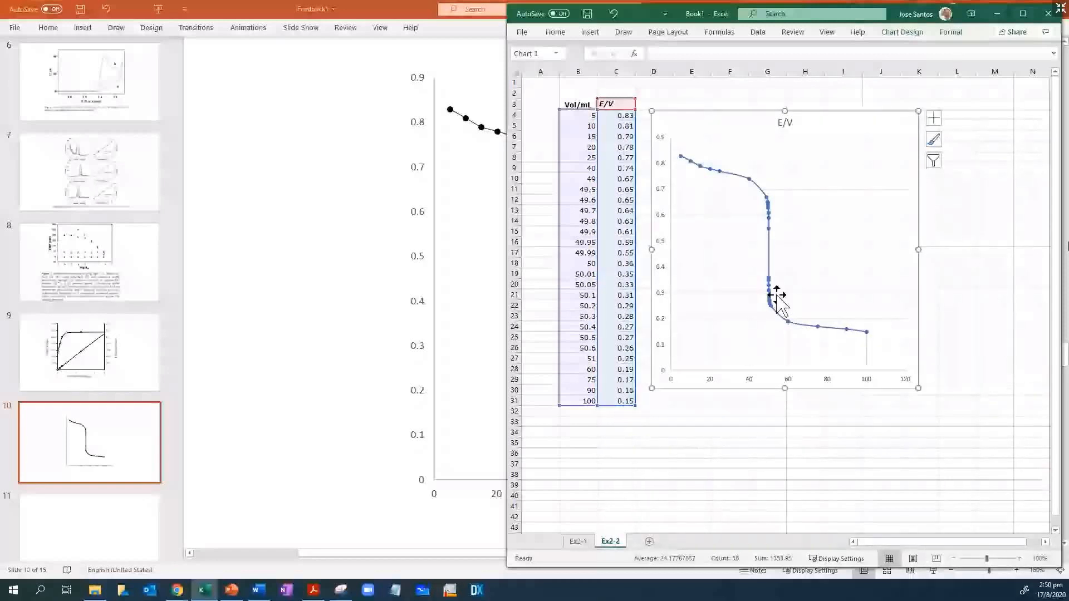
Switch to the Word report and review the captioned first graph, the item (2) heading and the titration graph on page 2
left_click(257, 591)
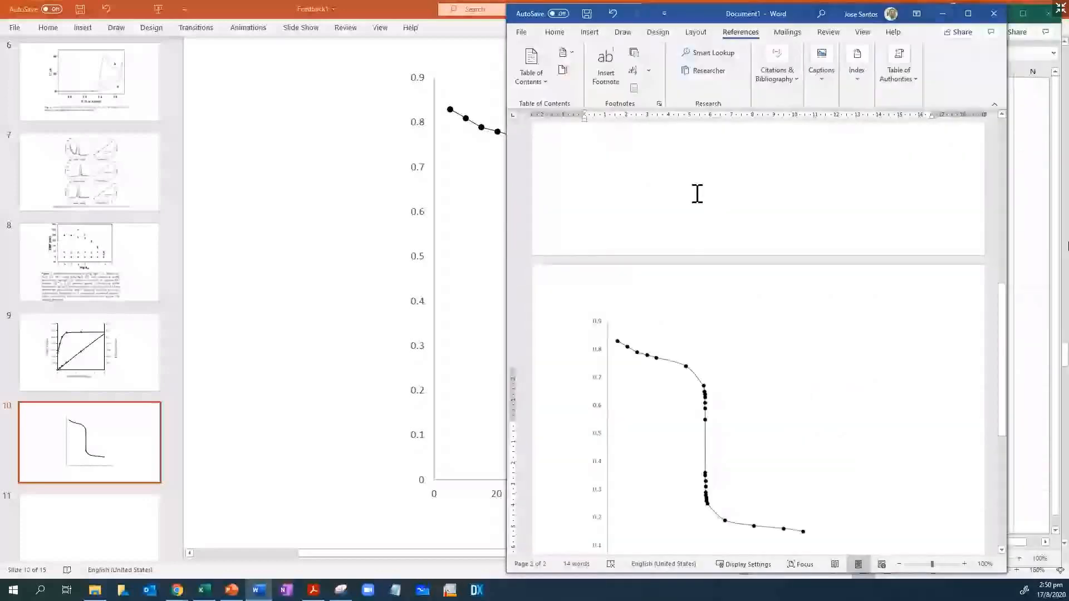
scroll(718, 223, "up", 10)
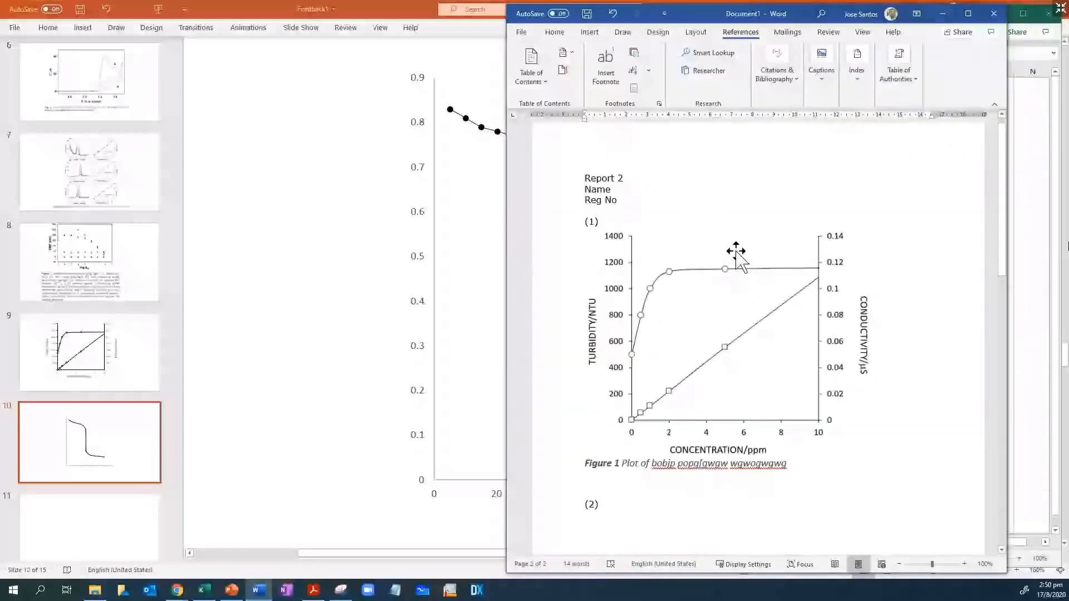
left_click(736, 253)
scroll(723, 370, "down", 2)
left_click(628, 418)
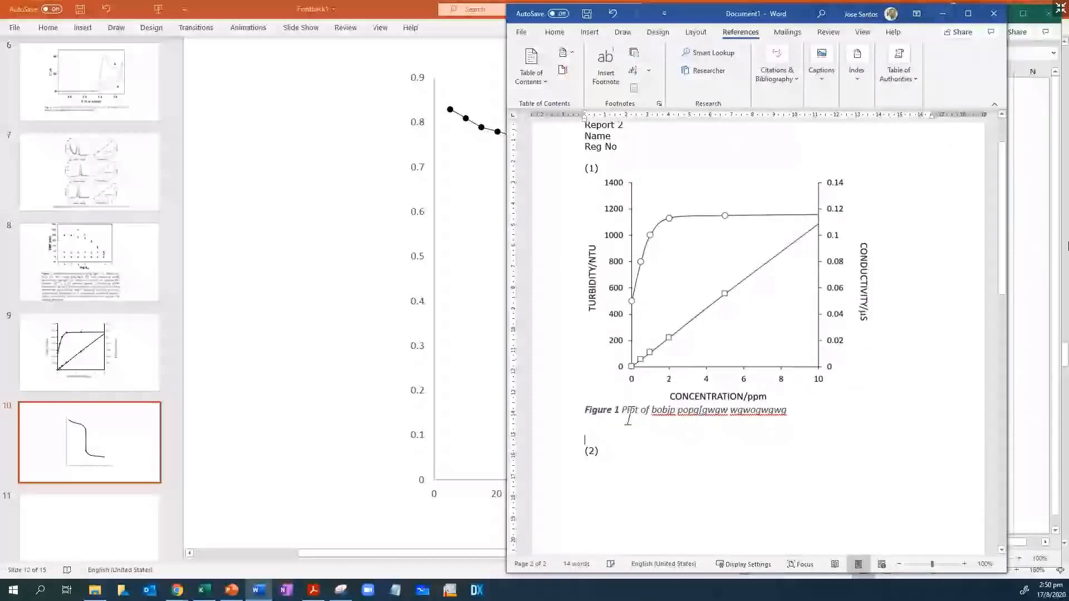
left_click(758, 213)
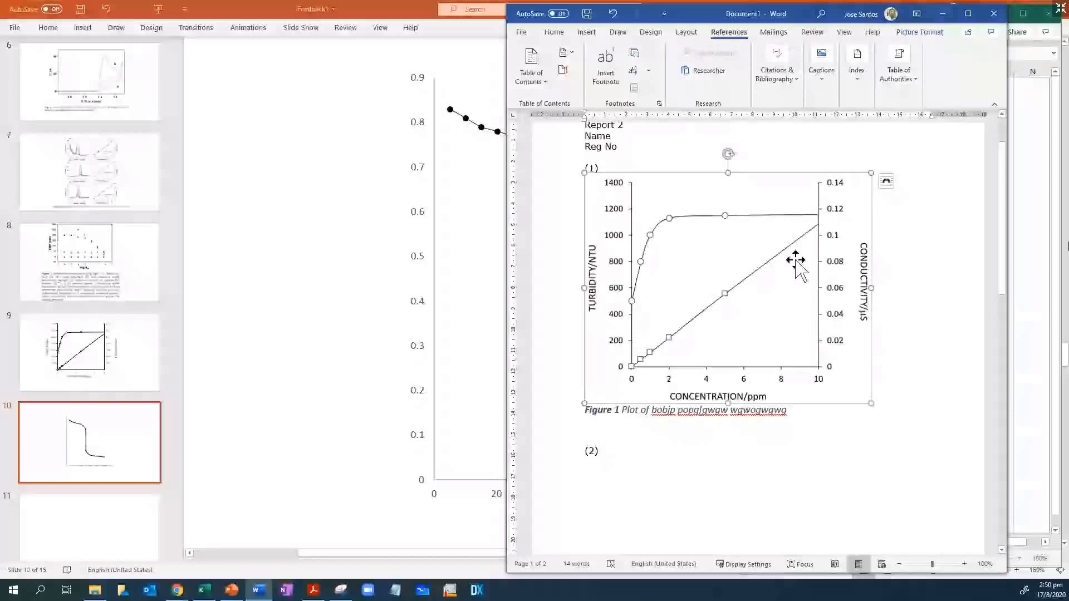
left_click(795, 410)
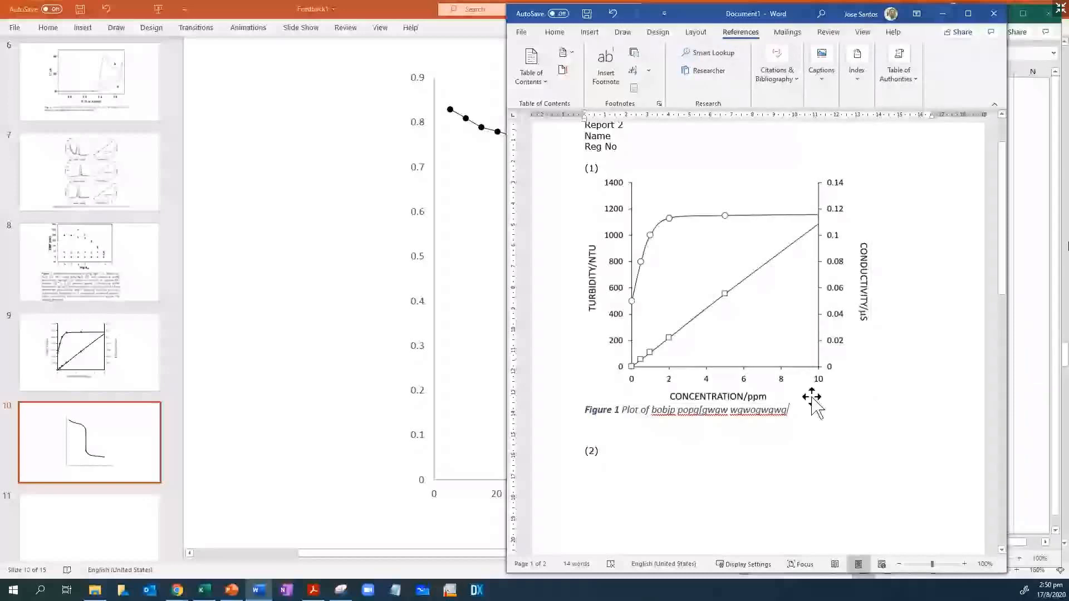
scroll(807, 401, "down", 3)
left_click(683, 364)
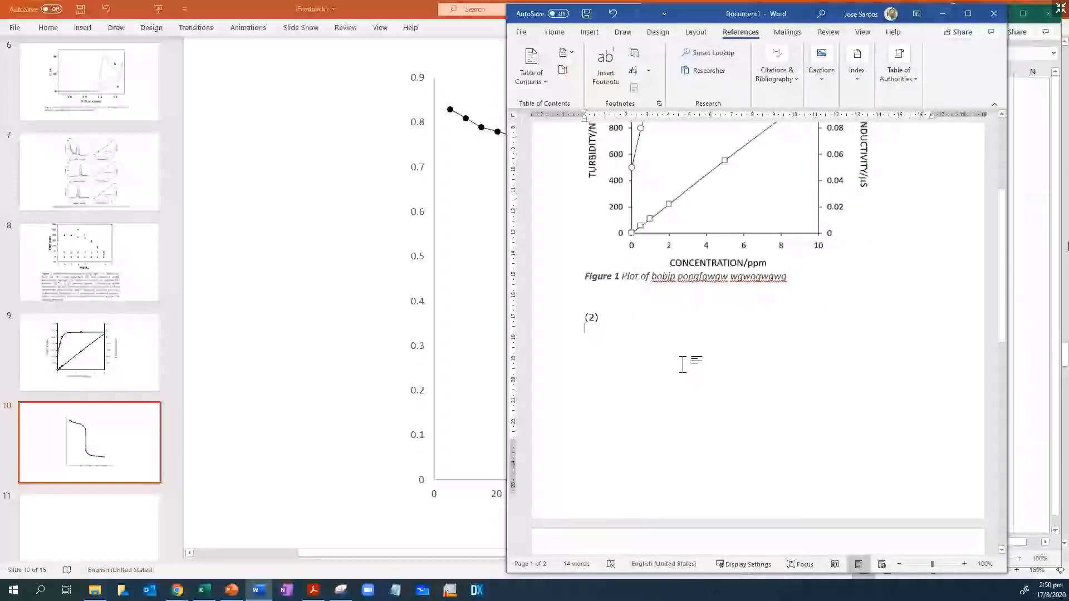
key("ctrl+v")
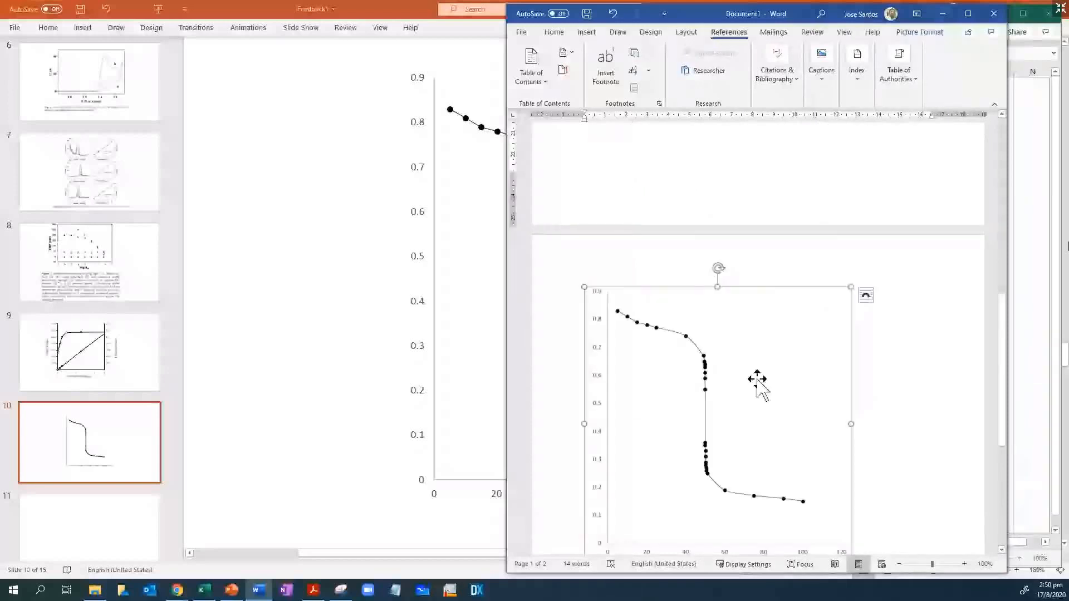
scroll(757, 384, "down", 3)
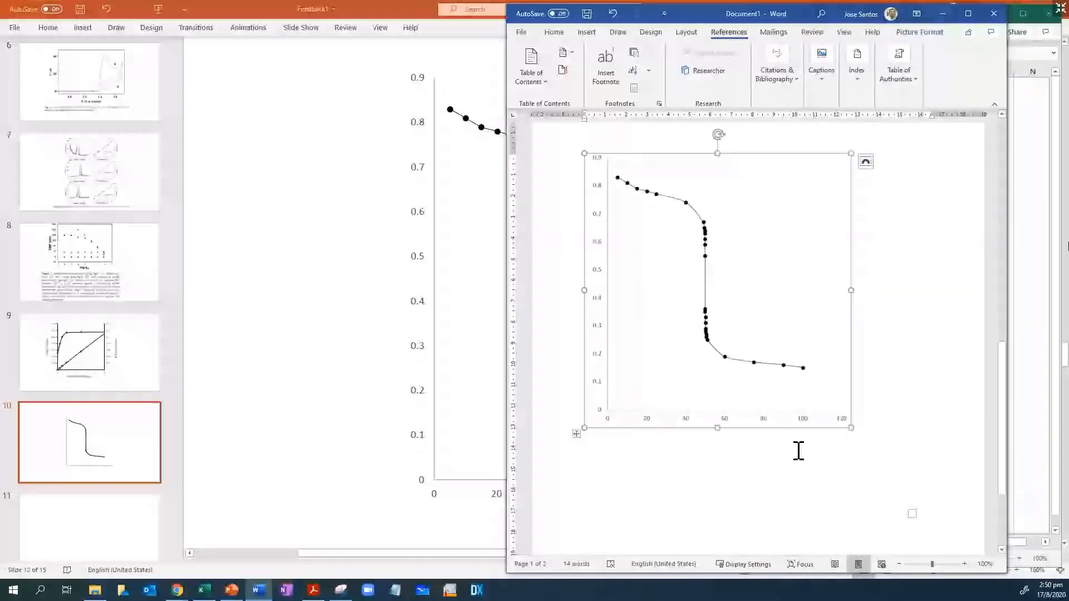
left_click(875, 376)
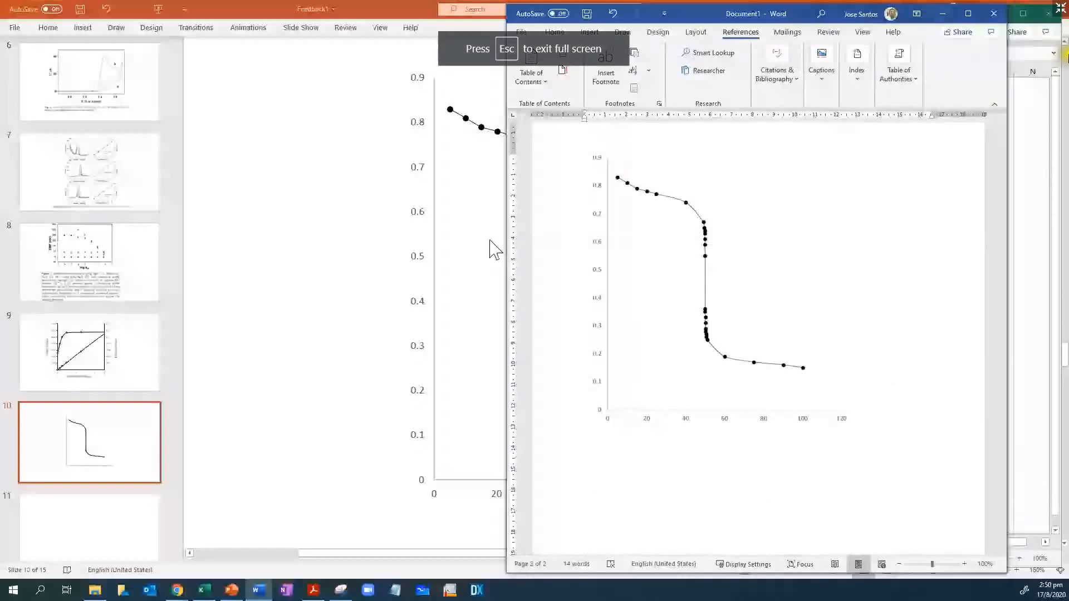
Leave the full-screen view of the shared presentation, open the conference's Public Chat, and return to full screen
left_click(1060, 8)
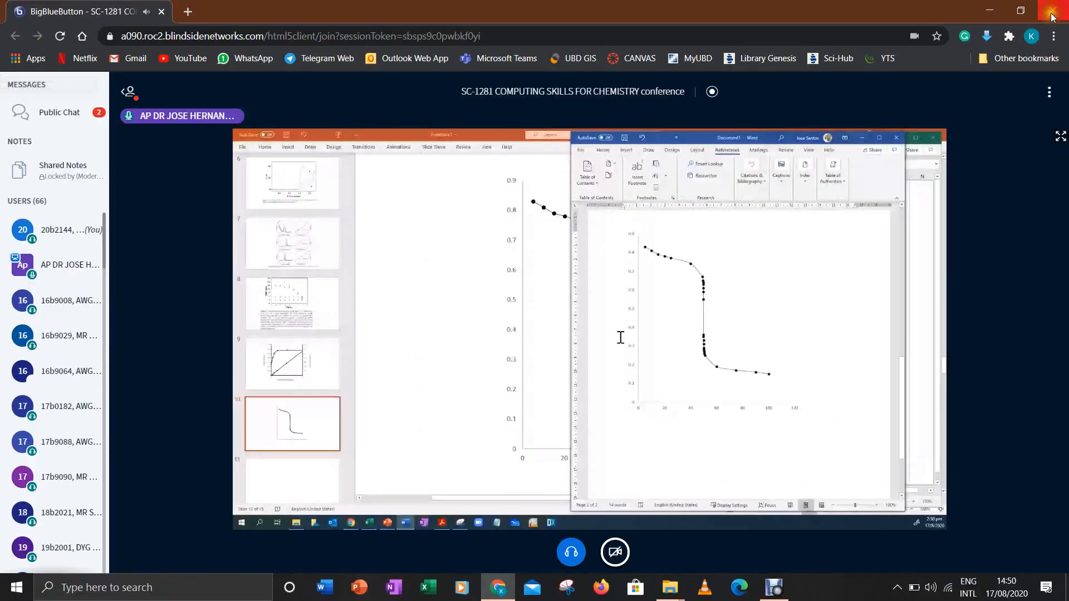
left_click(93, 114)
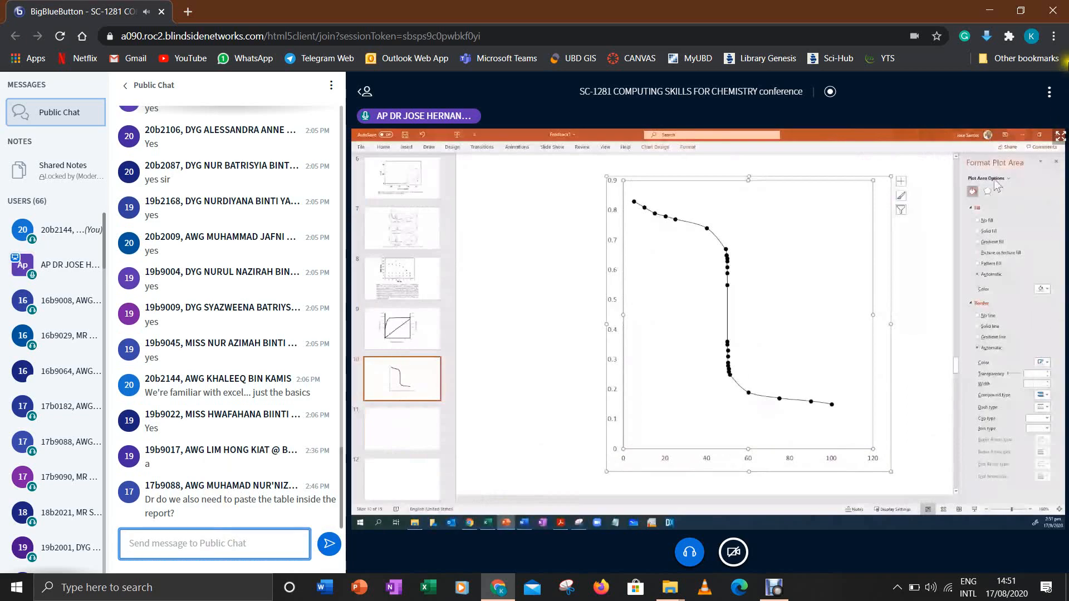
left_click(1060, 136)
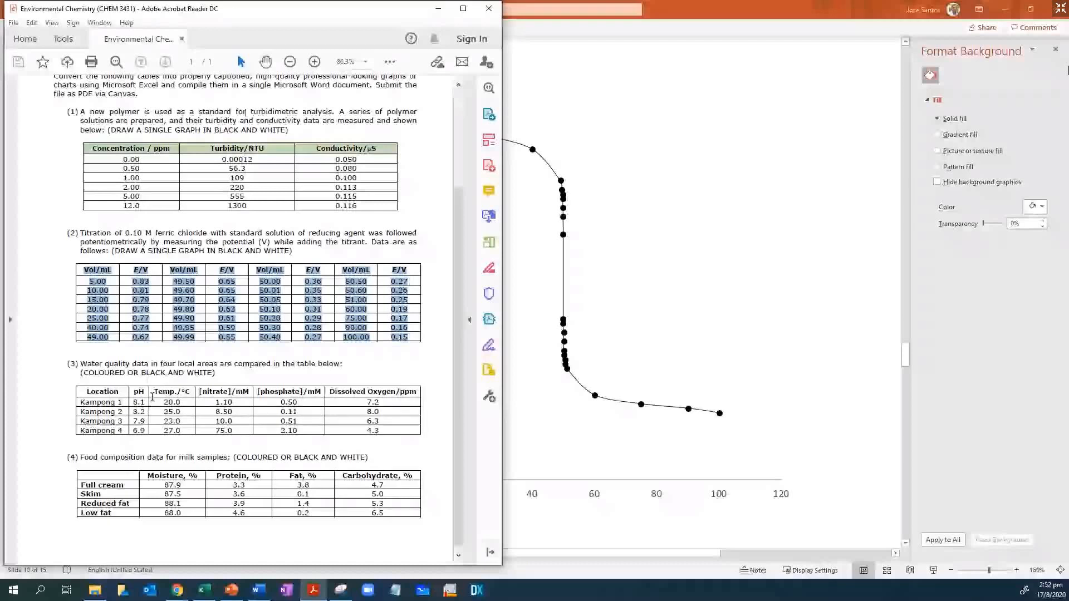
Copy the water quality table of item (3) from the PDF and paste it below the titration graph in the Word report
left_click(97, 403)
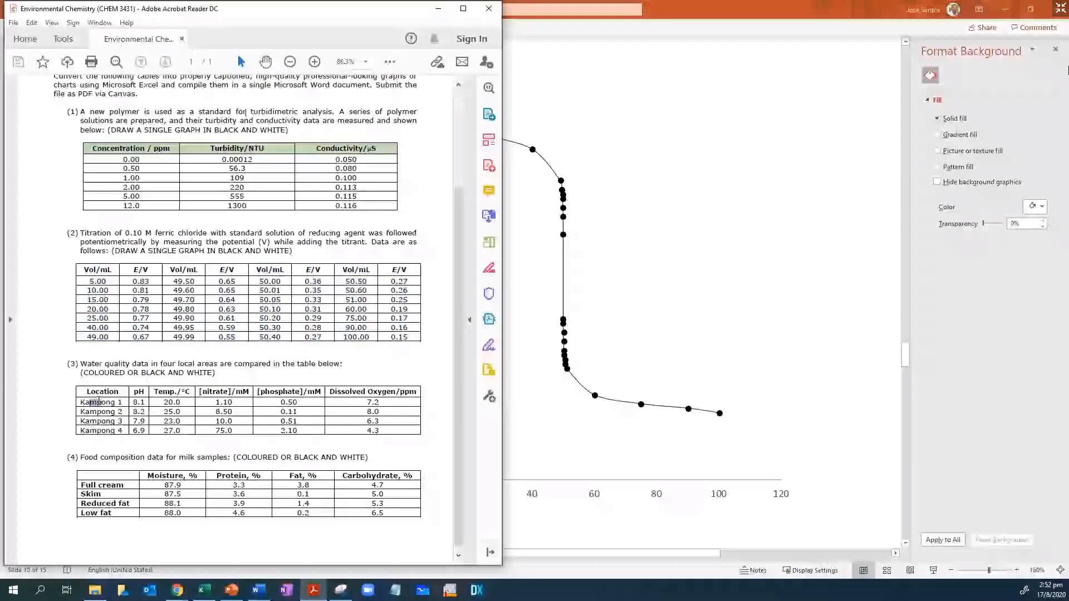
left_click(83, 391)
left_click_drag(82, 391, 145, 431)
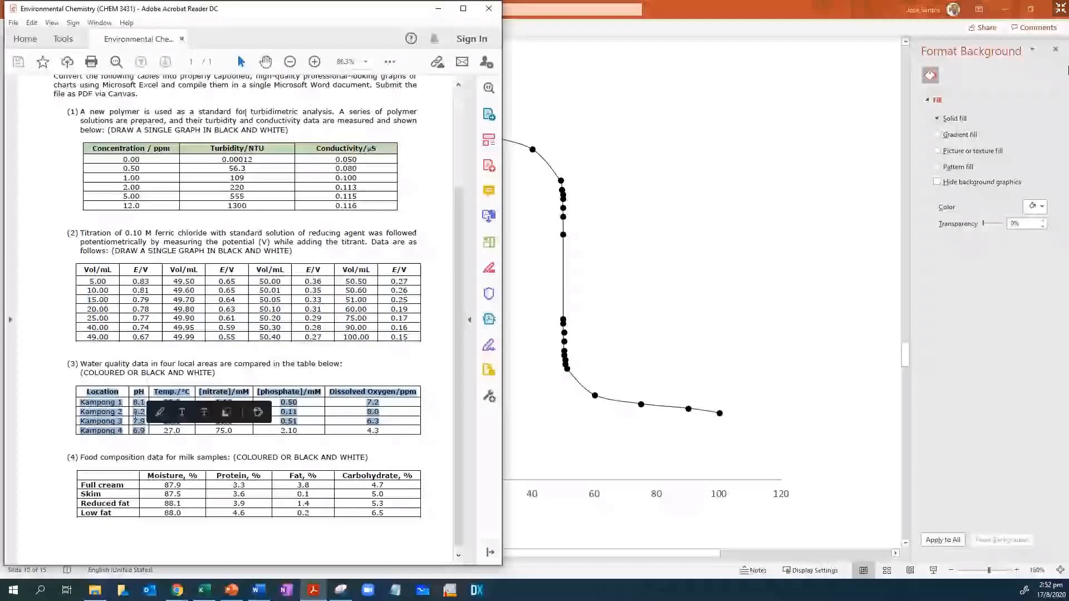
left_click(100, 396)
mouse_move(85, 392)
left_mouse_down()
mouse_move(258, 405)
mouse_move(301, 431)
mouse_move(375, 439)
left_mouse_up()
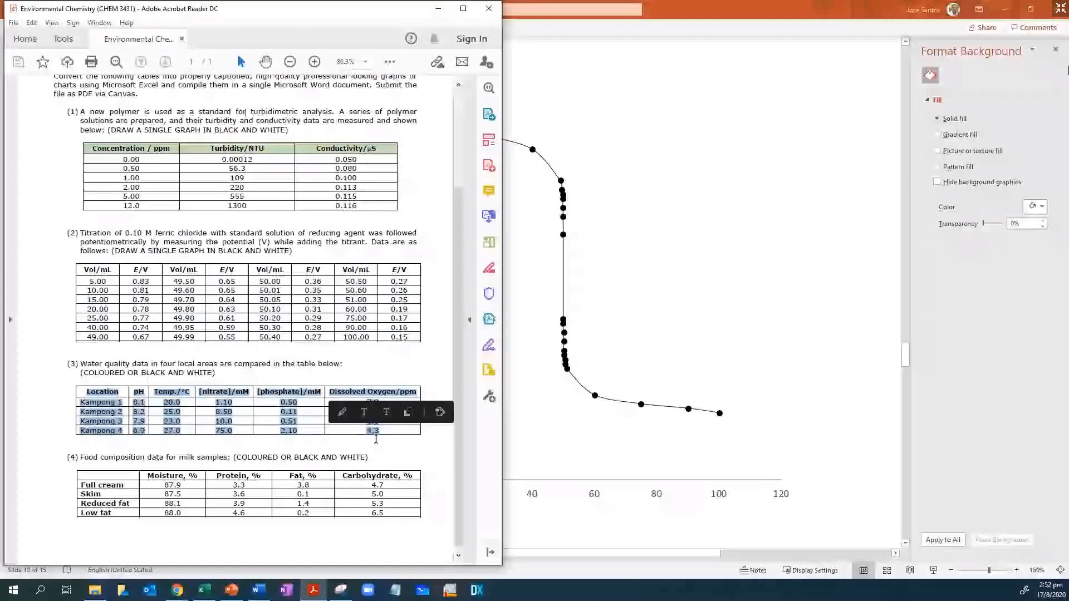
left_click(271, 597)
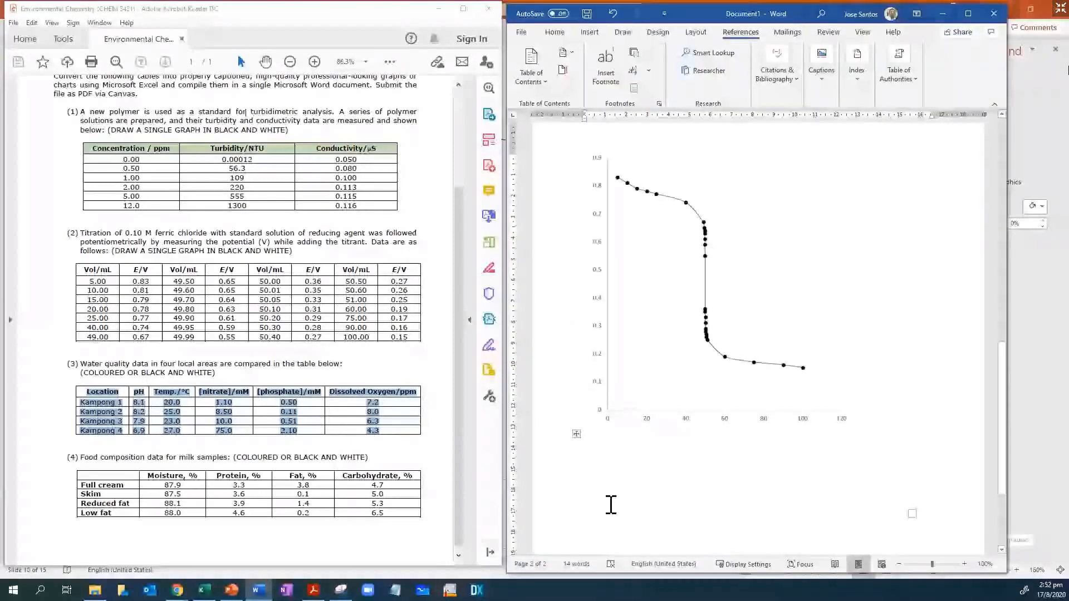
key("ctrl+v")
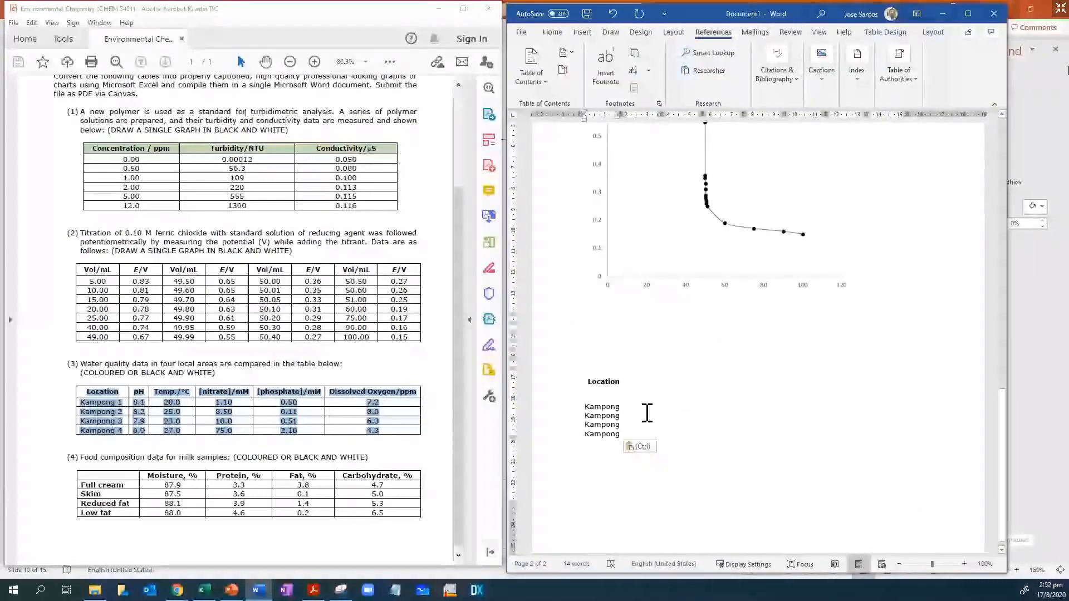
scroll(647, 421, "down", 2)
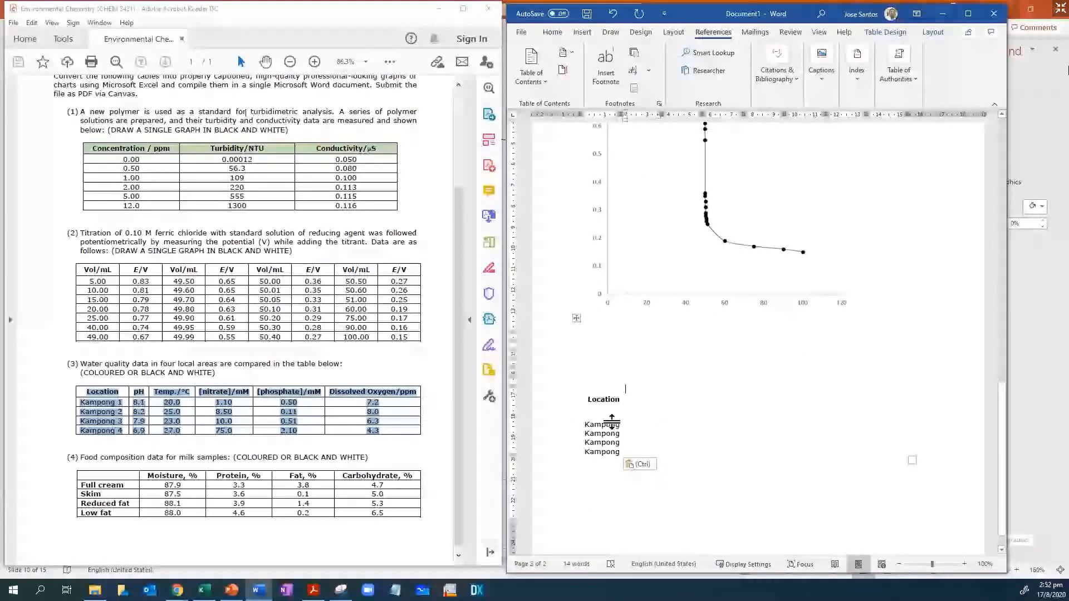
left_click(643, 465)
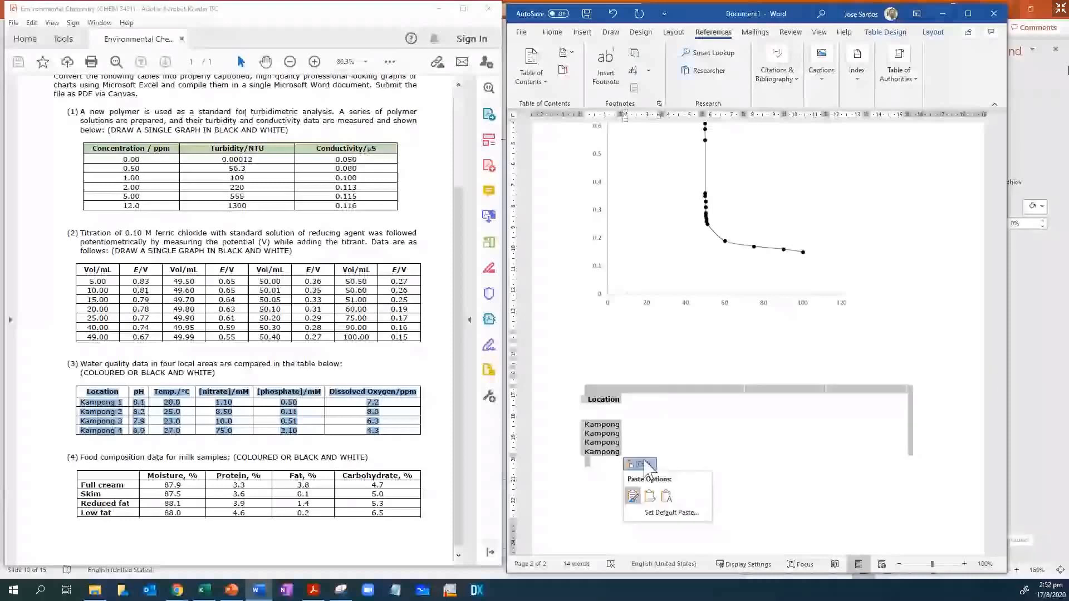
Copy the whole water quality table from the PDF again and paste a second copy above the first one in the Word report
left_click(381, 430)
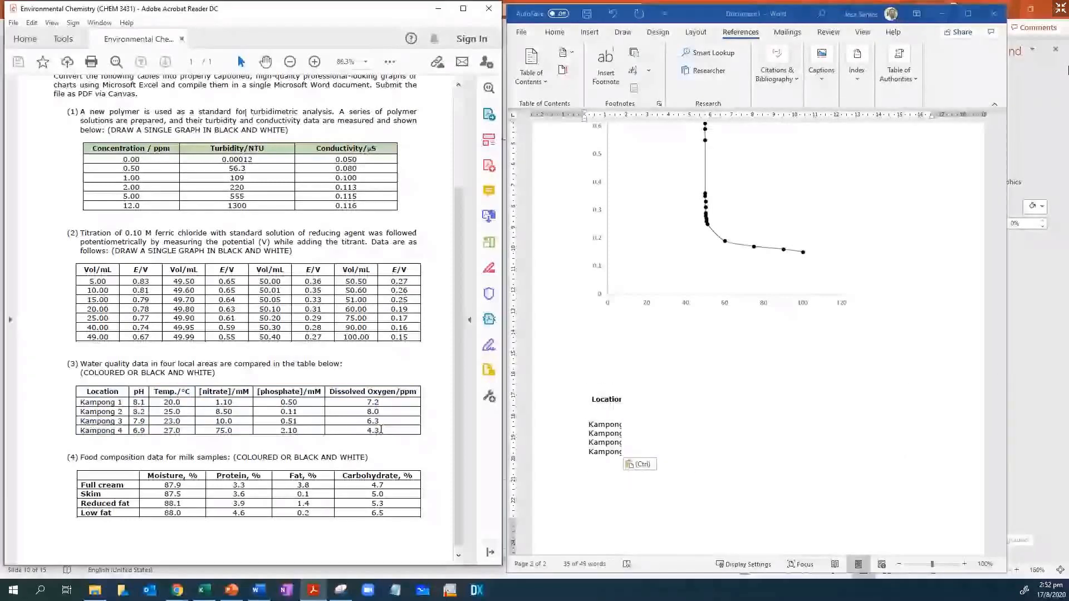
left_click_drag(380, 430, 84, 391)
key("ctrl+c")
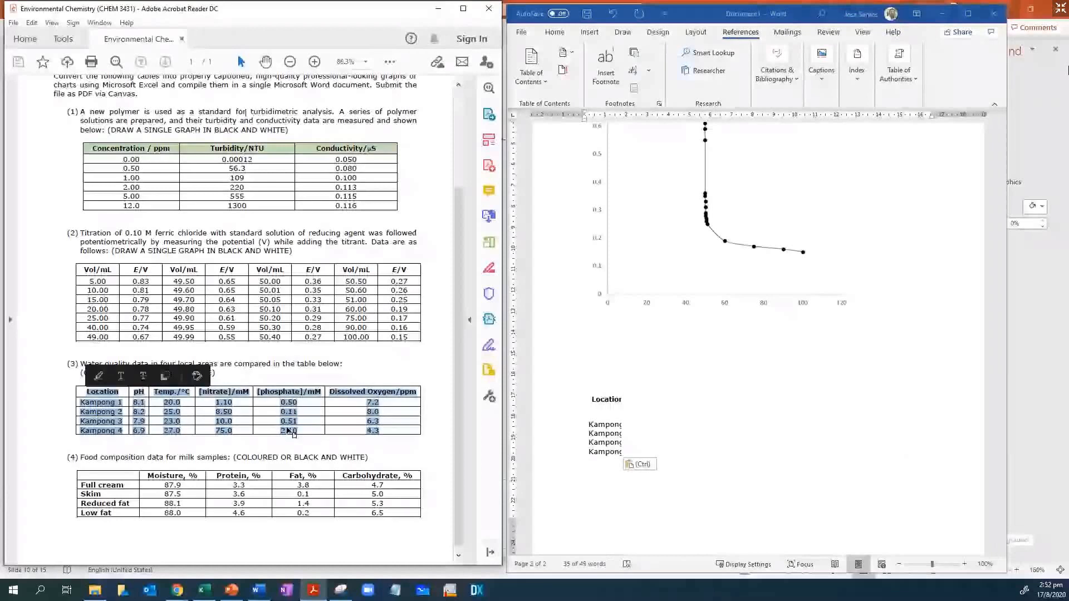
left_click(641, 401)
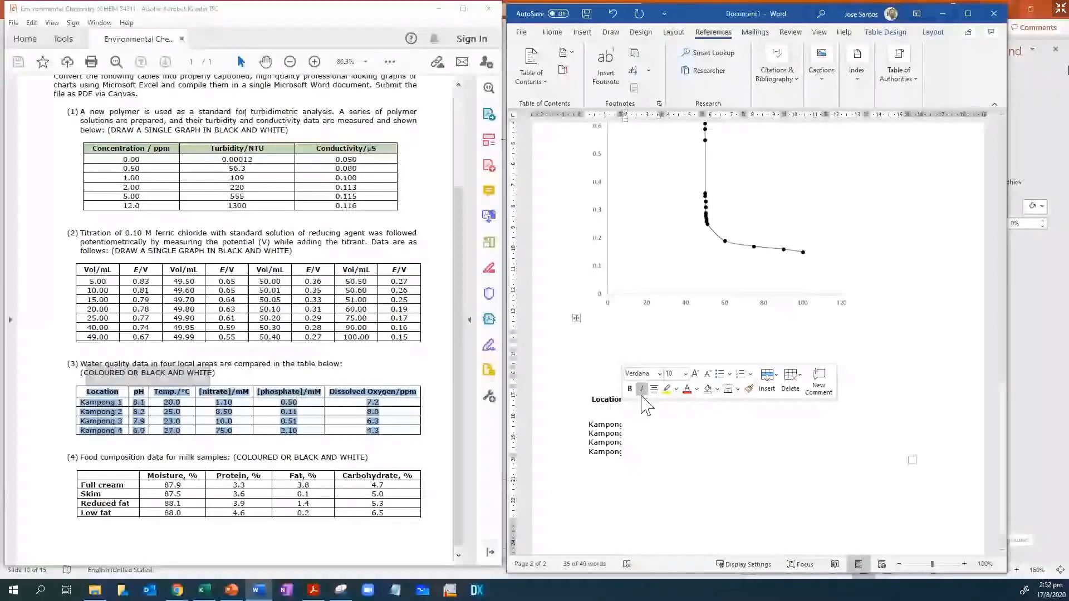
left_click(643, 364)
key("ctrl+v")
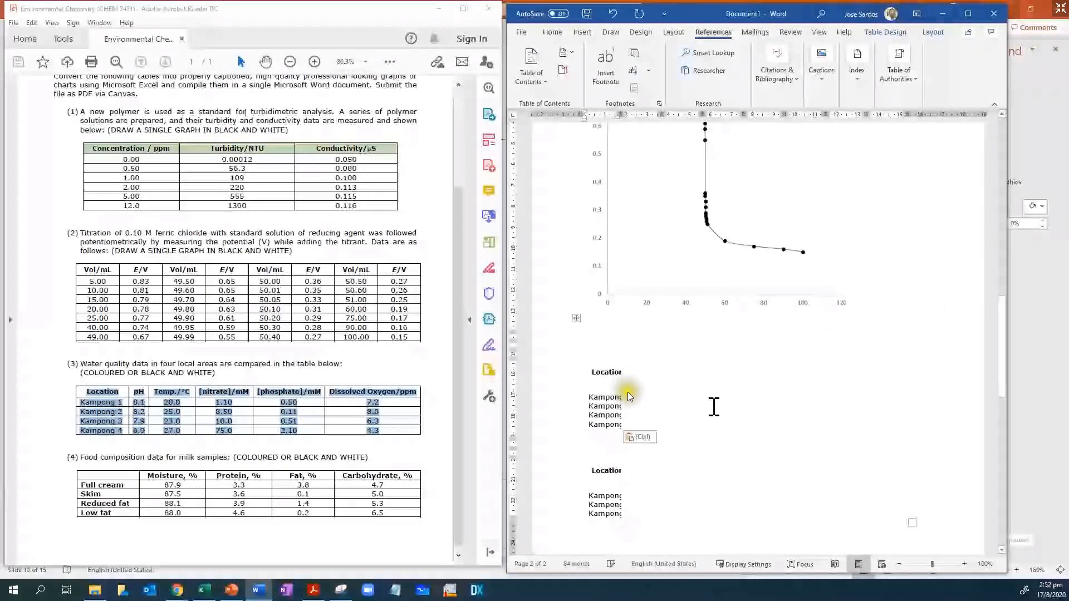
left_click(653, 403)
left_click(749, 418)
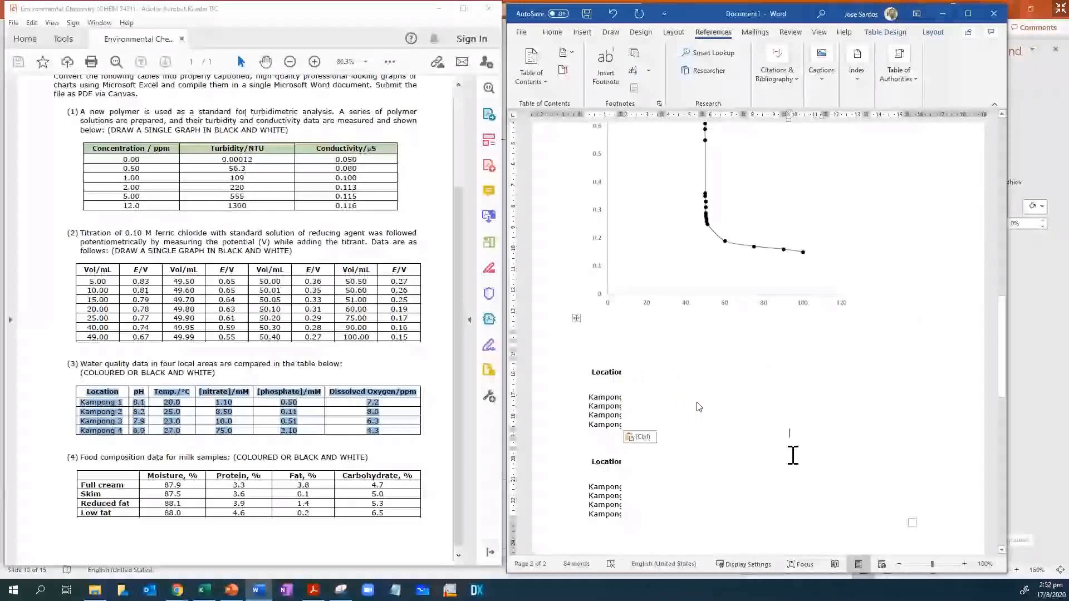
left_click(784, 454)
left_click(824, 444)
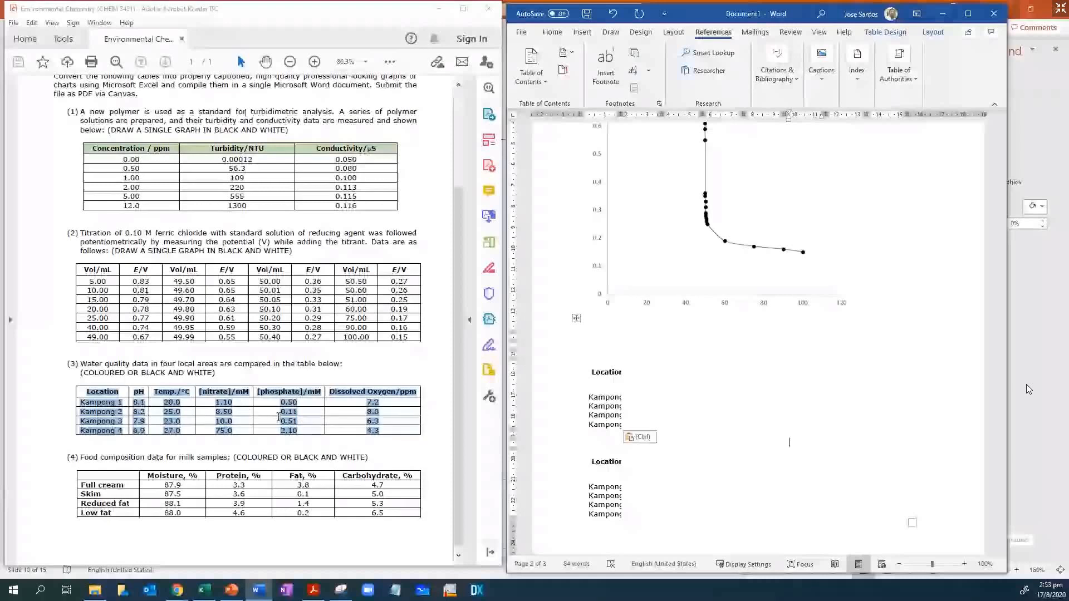
left_click(117, 410)
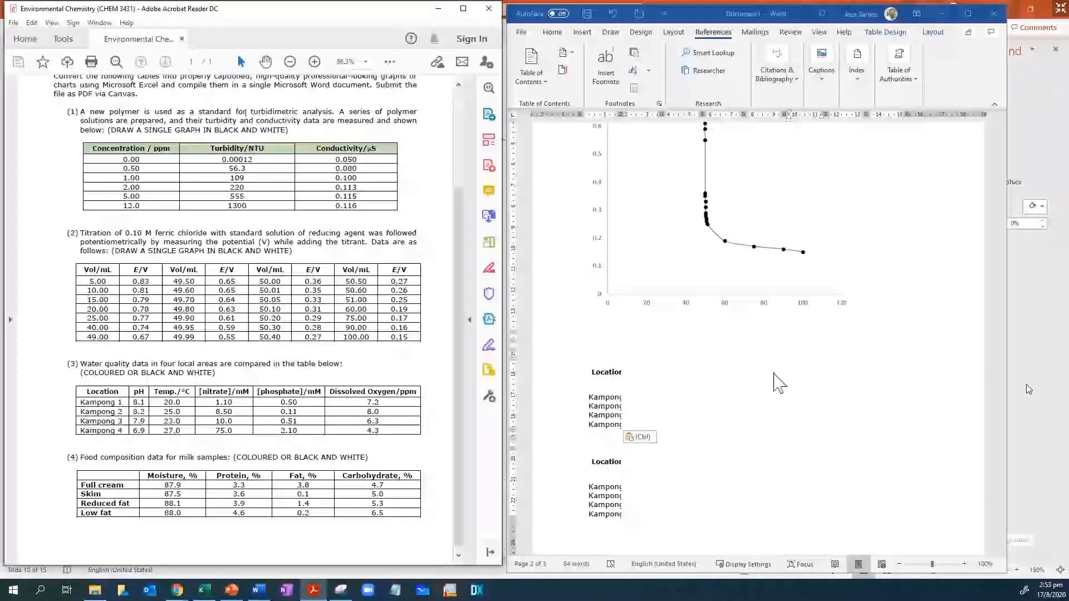
Switch to the Excel workbook and open the Ex2-1 sheet with the turbidity and conductivity data
left_click(201, 595)
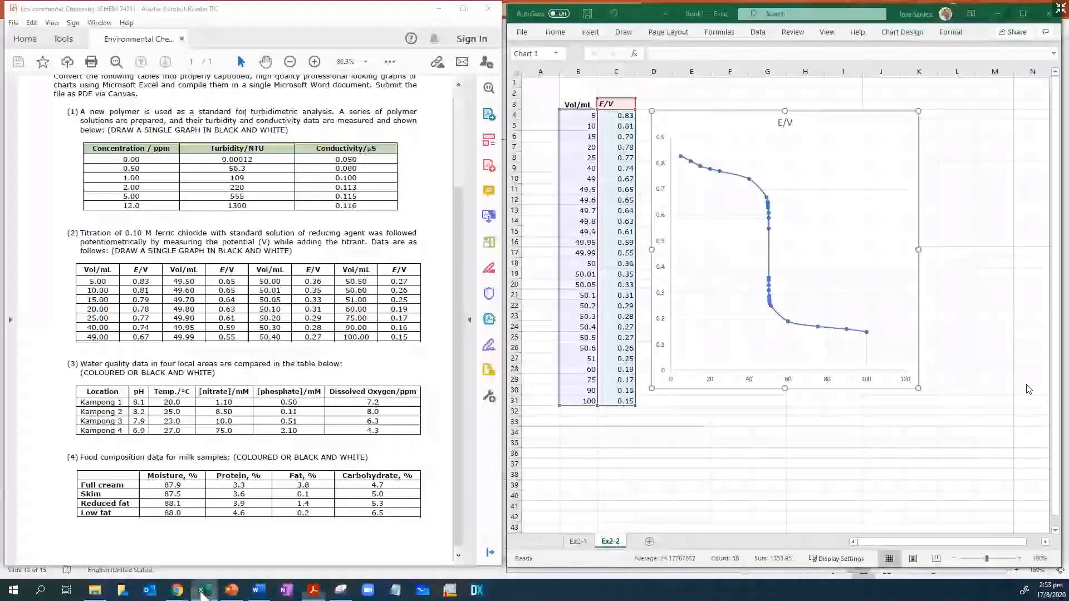
left_click(664, 463)
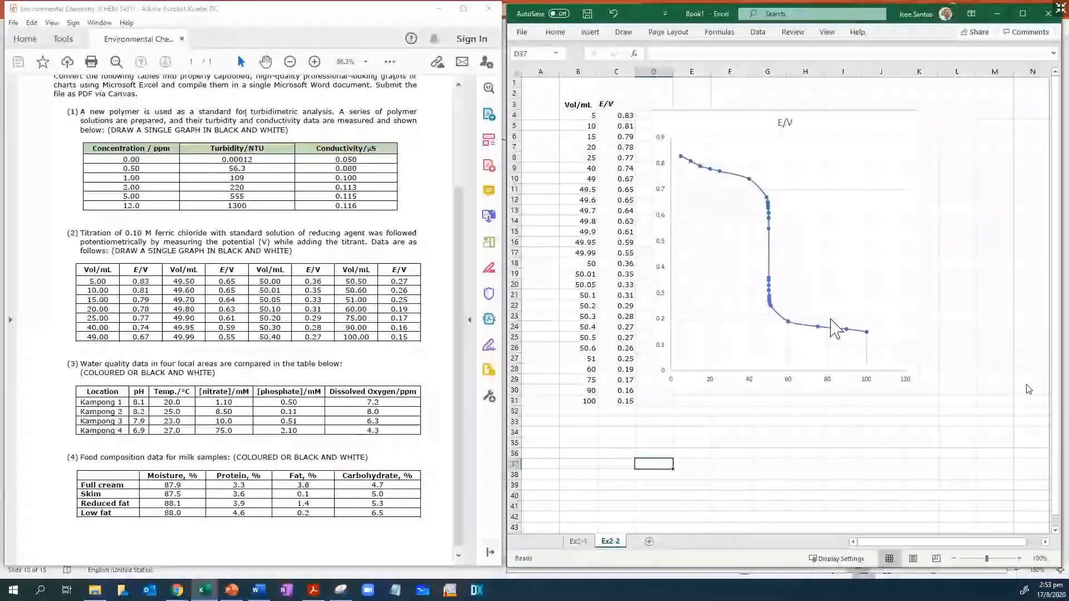
scroll(852, 304, "down", 5)
scroll(852, 304, "up", 5)
left_click(589, 540)
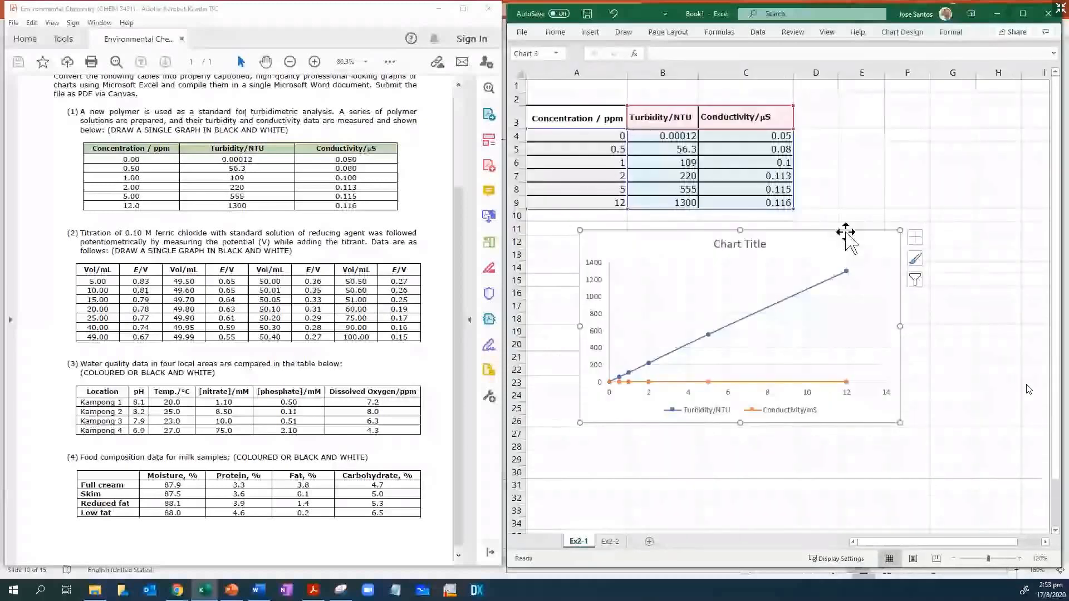
Shrink the turbidity and conductivity chart and move it beside the data table, and select the concentration and turbidity columns with their headers
left_click_drag(846, 233, 696, 351)
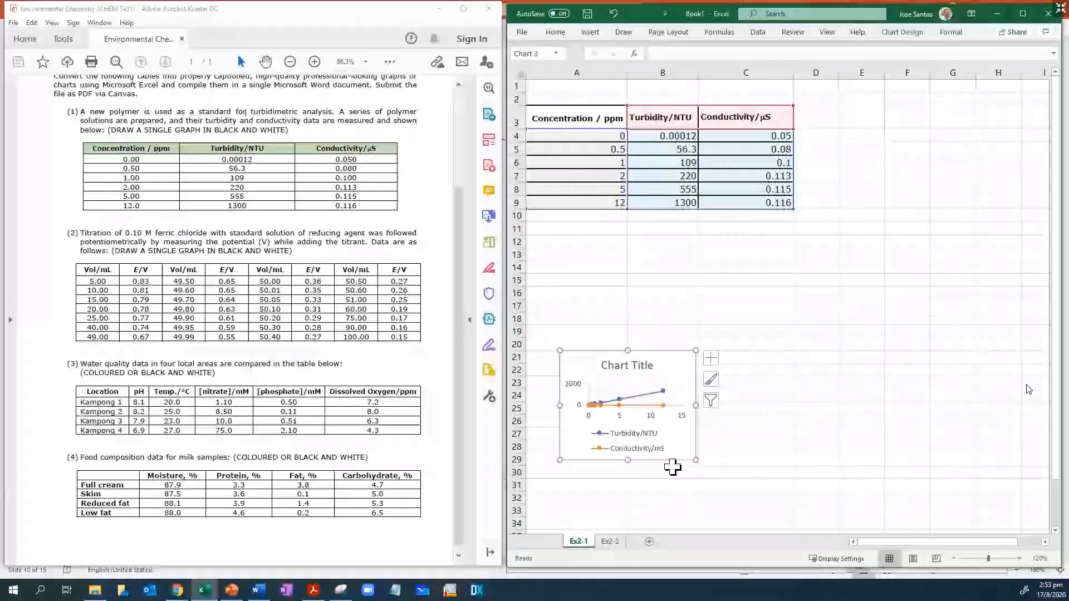
left_click_drag(673, 468, 1034, 193)
left_click(828, 216)
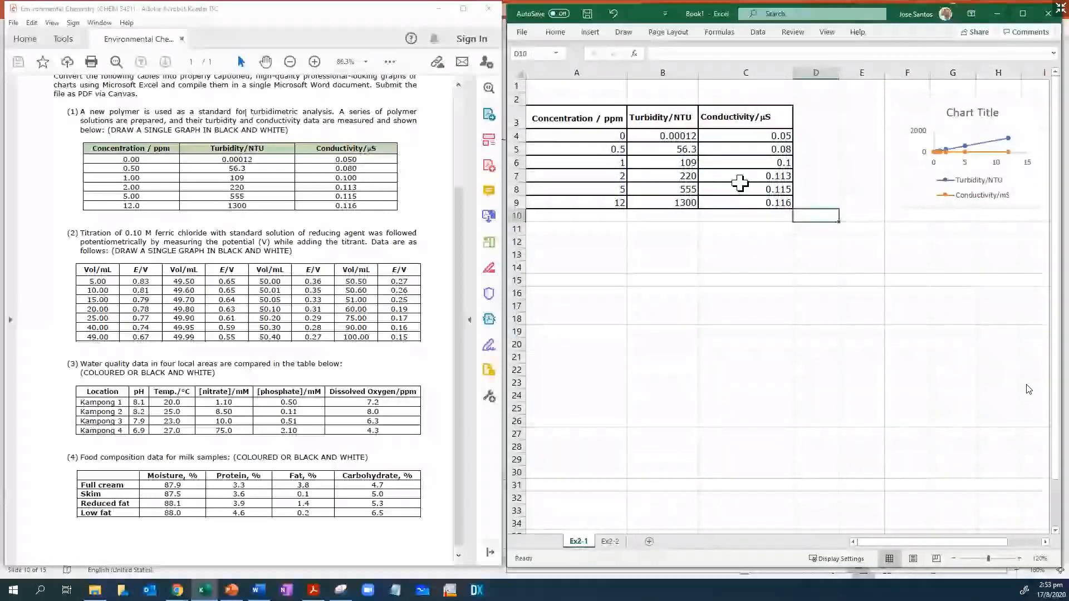
left_click_drag(563, 118, 642, 205)
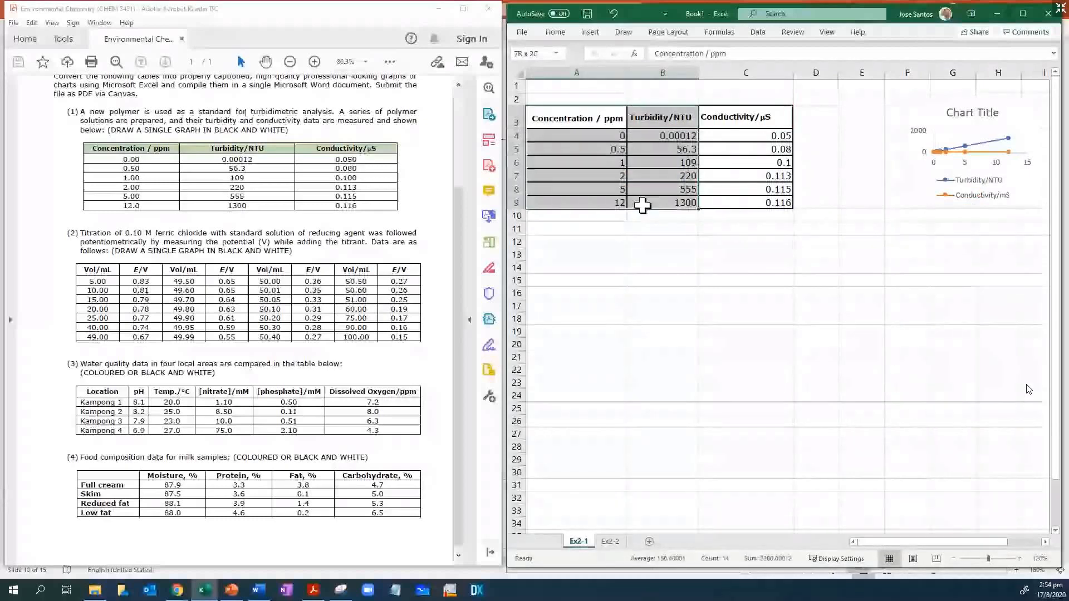
Insert a markers-only scatter chart of turbidity against concentration
left_click(592, 33)
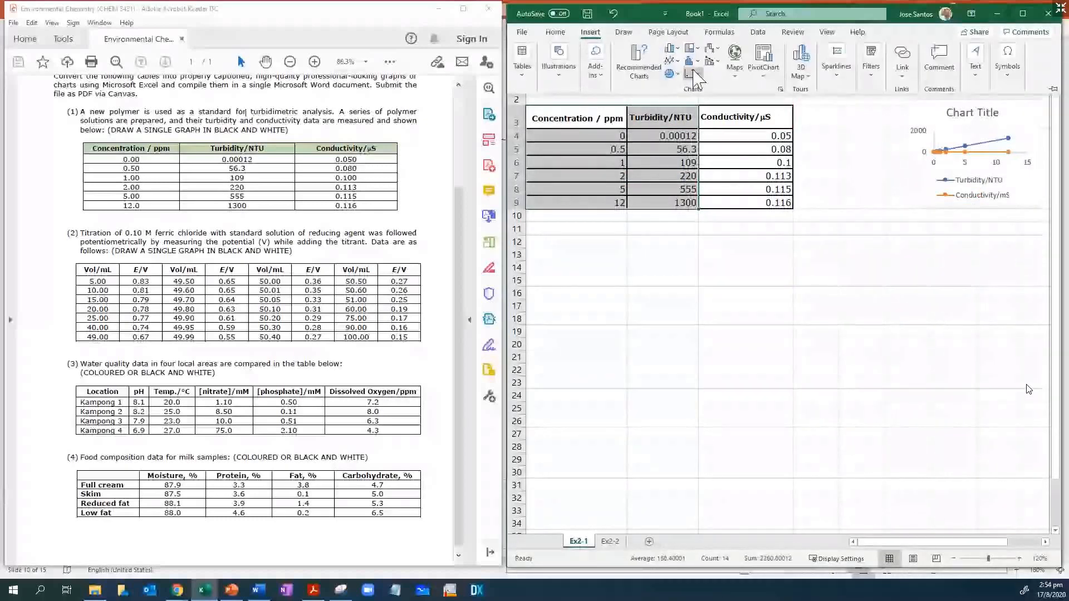
left_click(696, 62)
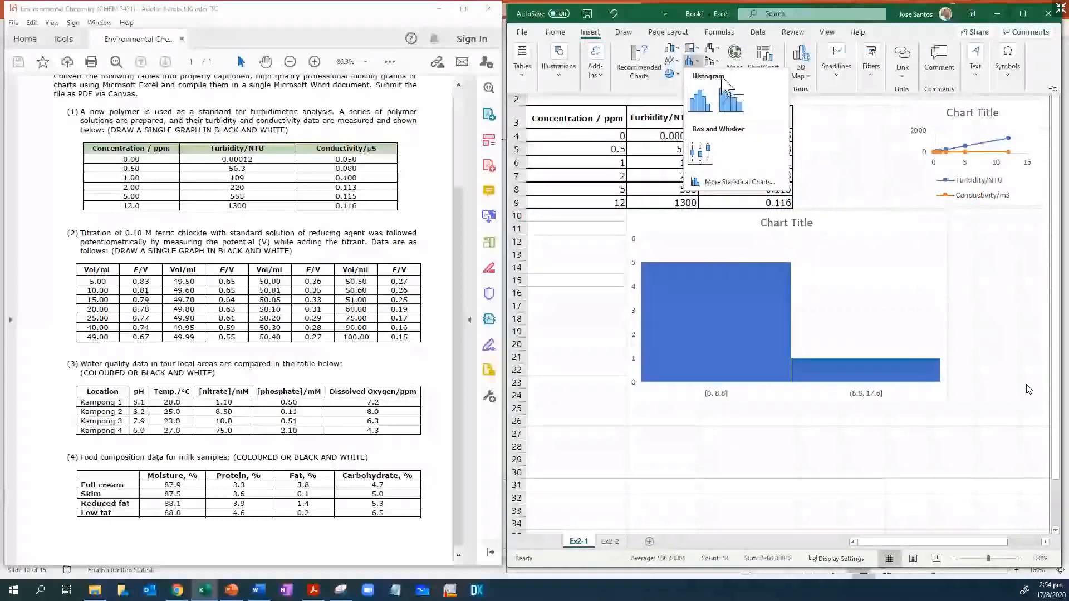
left_click(681, 70)
left_click(695, 73)
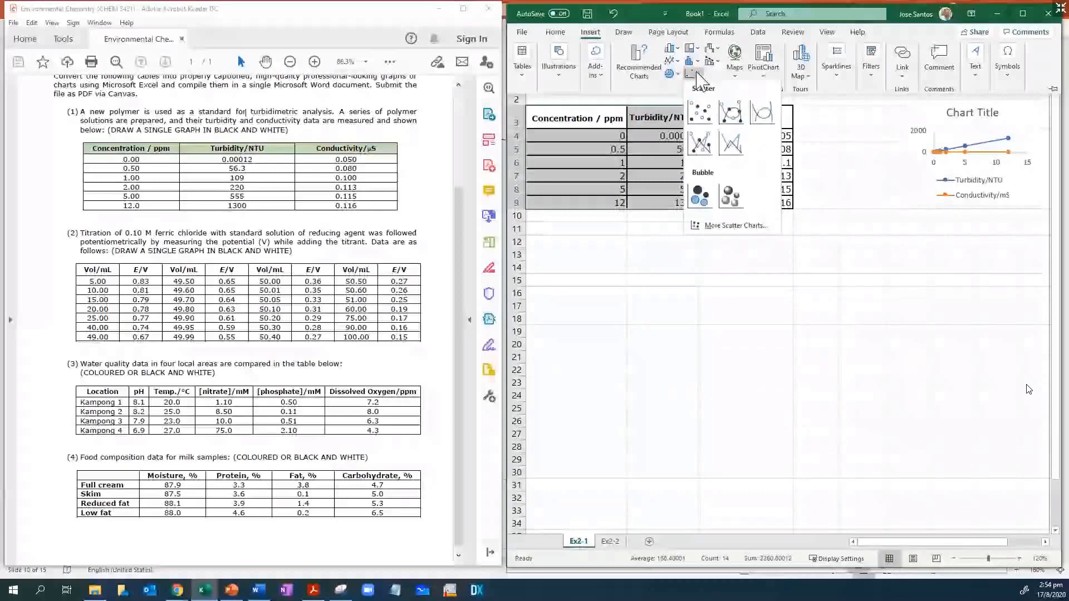
left_click(700, 113)
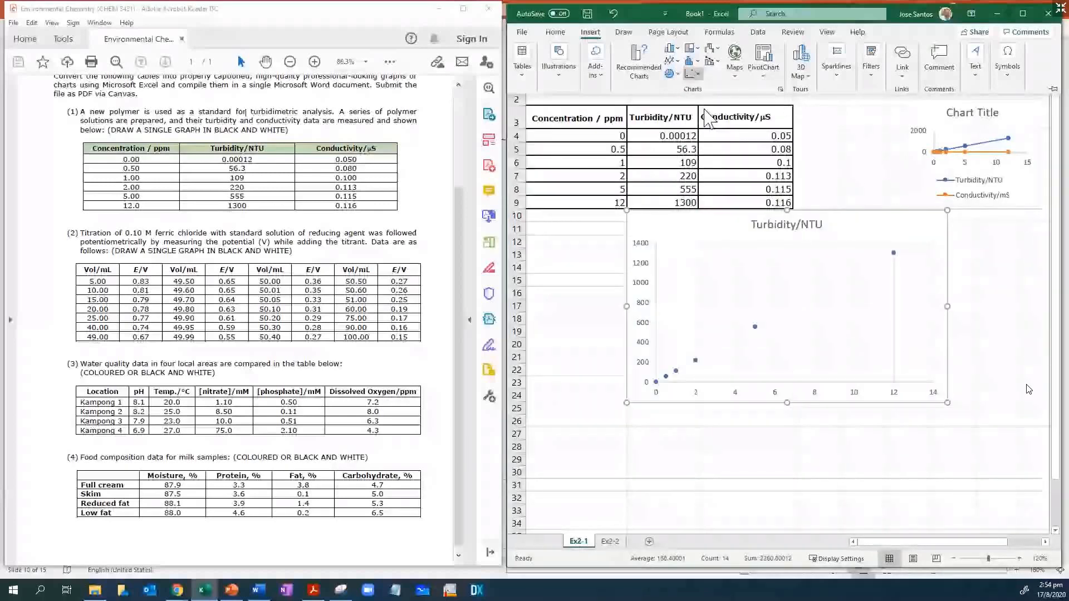
Look at the scatter chart's data series and chart area formatting options, and delete the chart
right_click(760, 335)
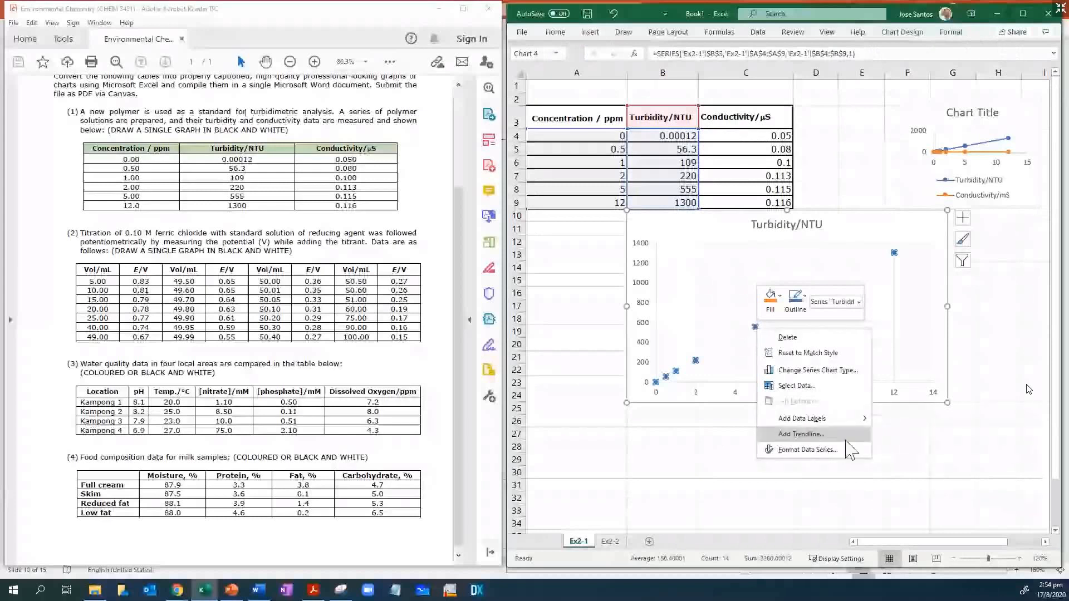
left_click(809, 450)
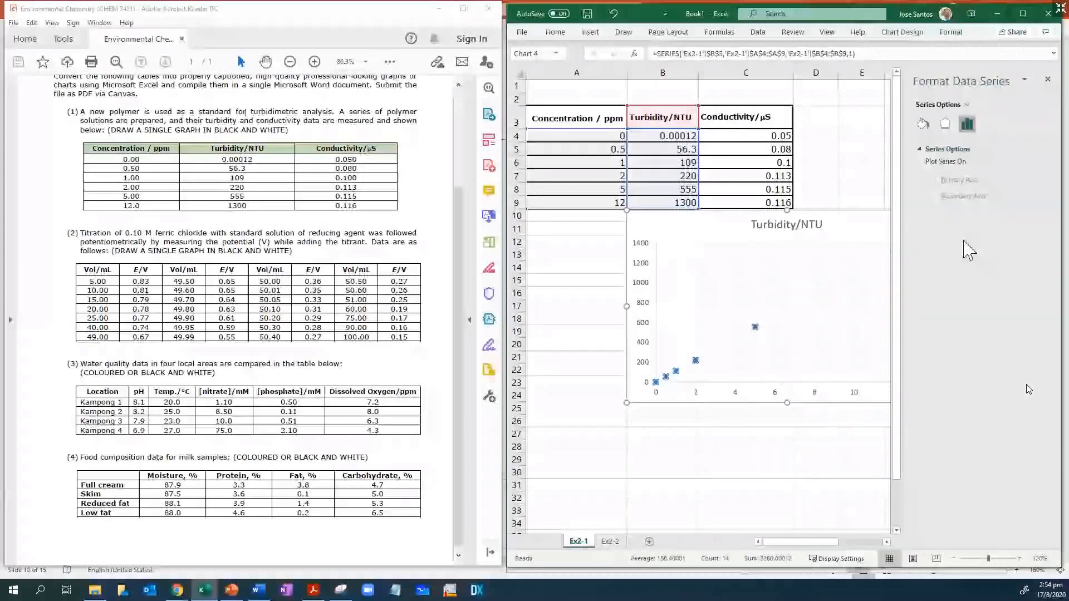
left_click(1047, 80)
double_click(863, 217)
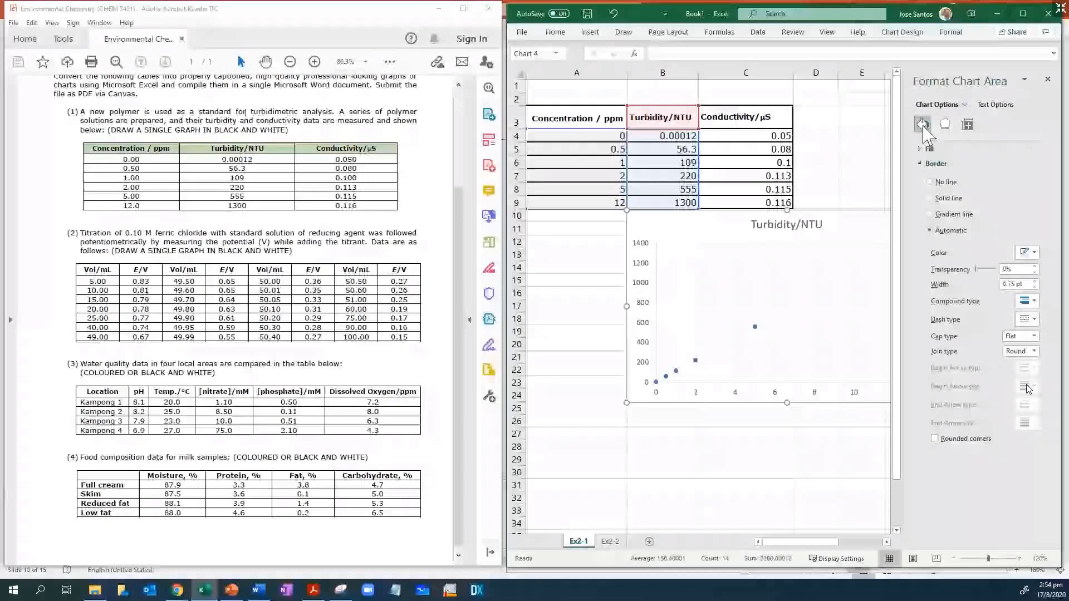
left_click(1048, 80)
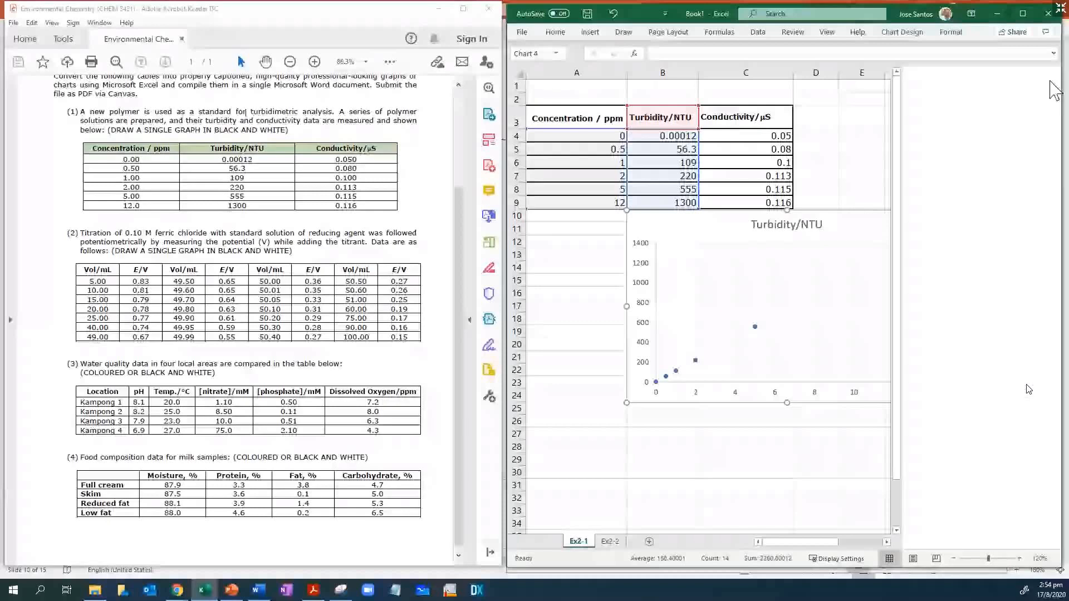
left_click_drag(820, 217, 776, 250)
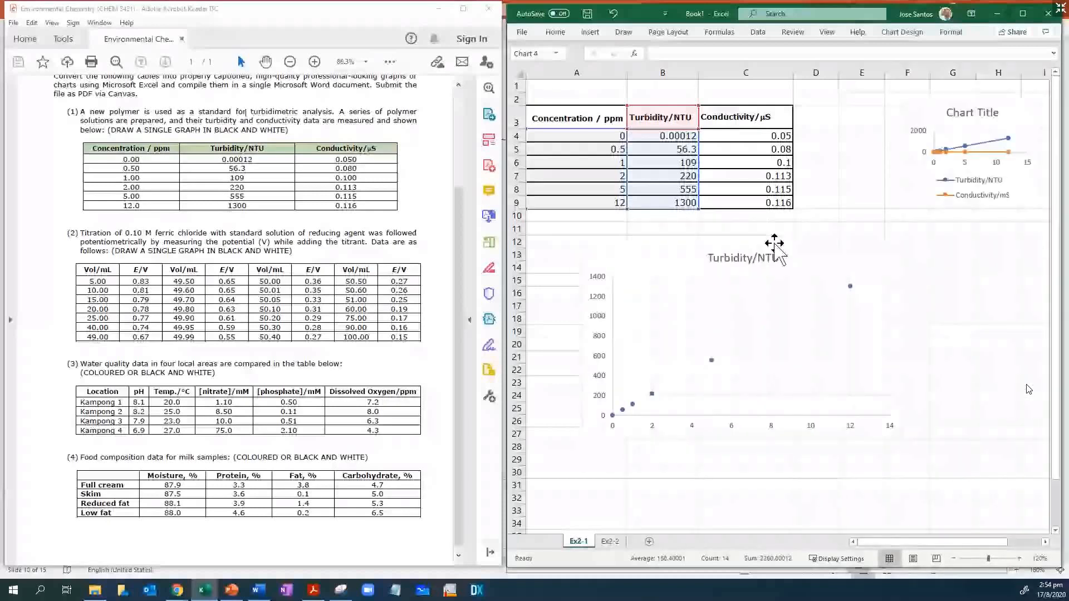
key("Delete")
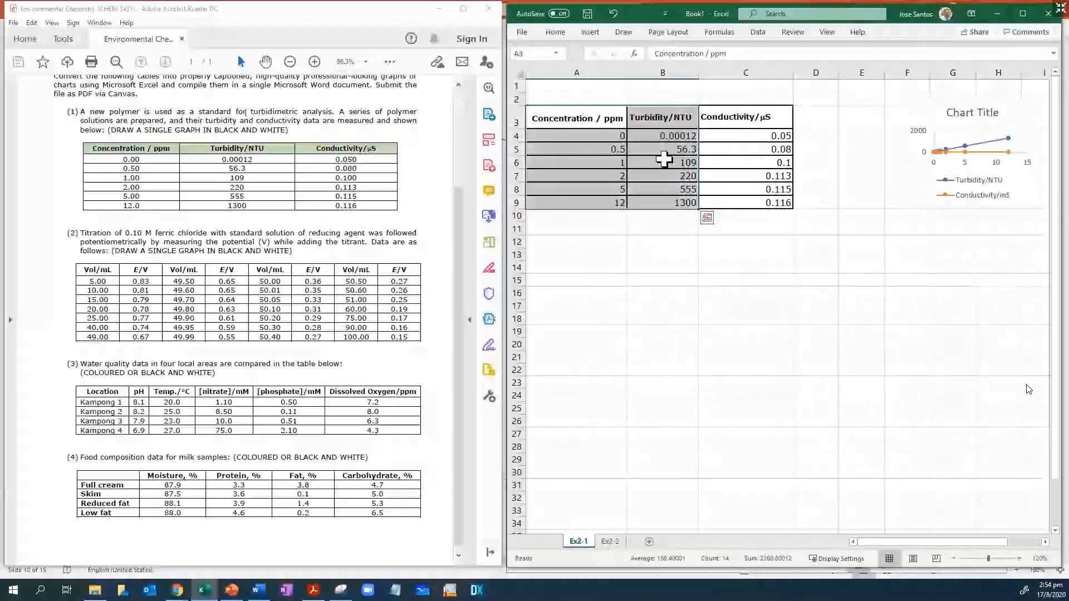
Insert a clustered column chart of turbidity that uses the concentrations as category labels
left_click(599, 33)
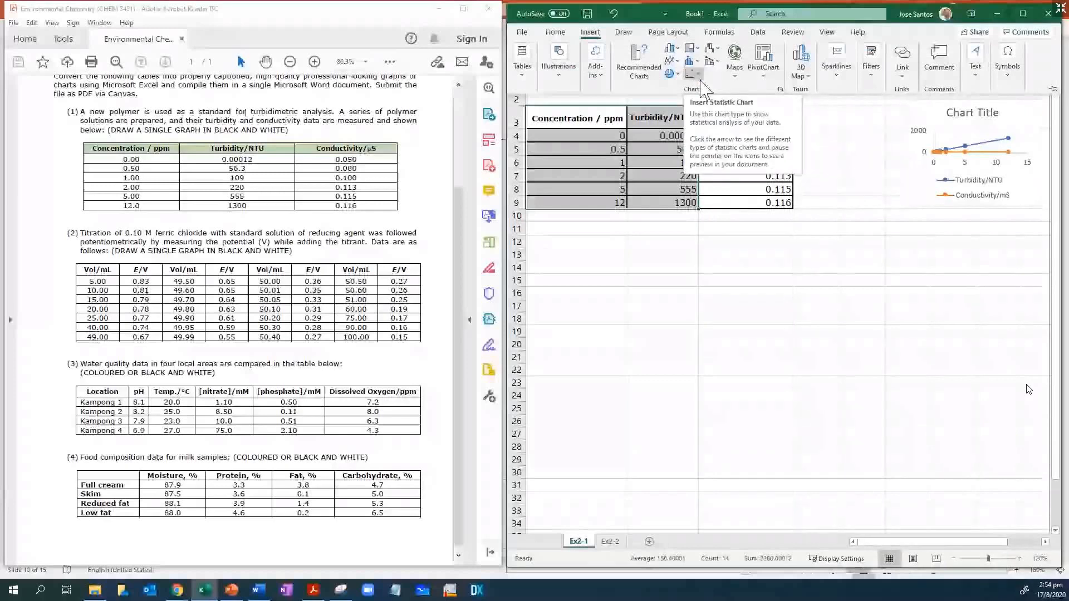
left_click(696, 74)
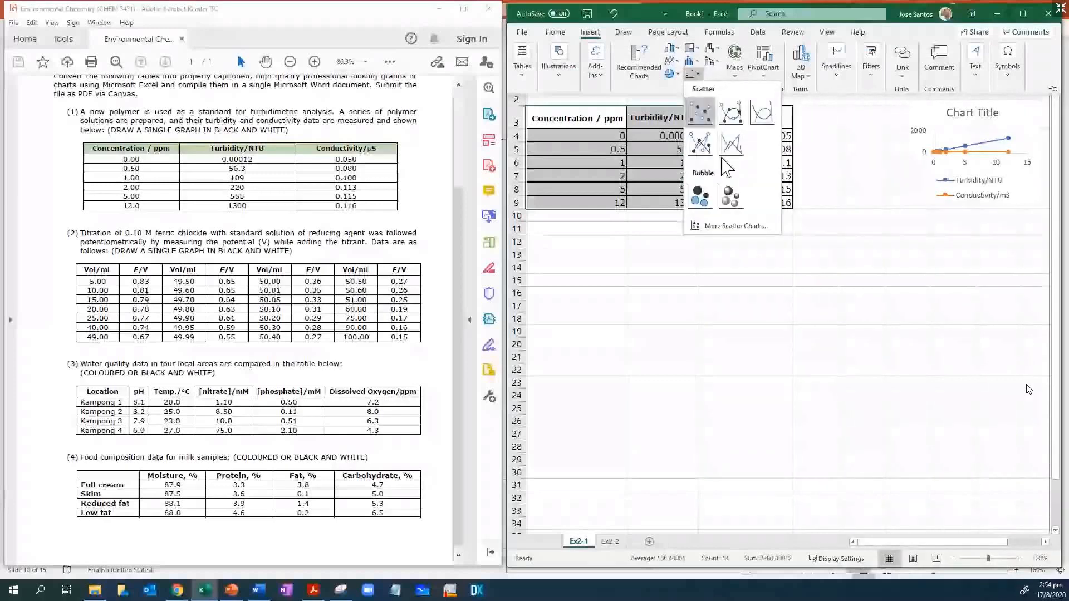
left_click(735, 225)
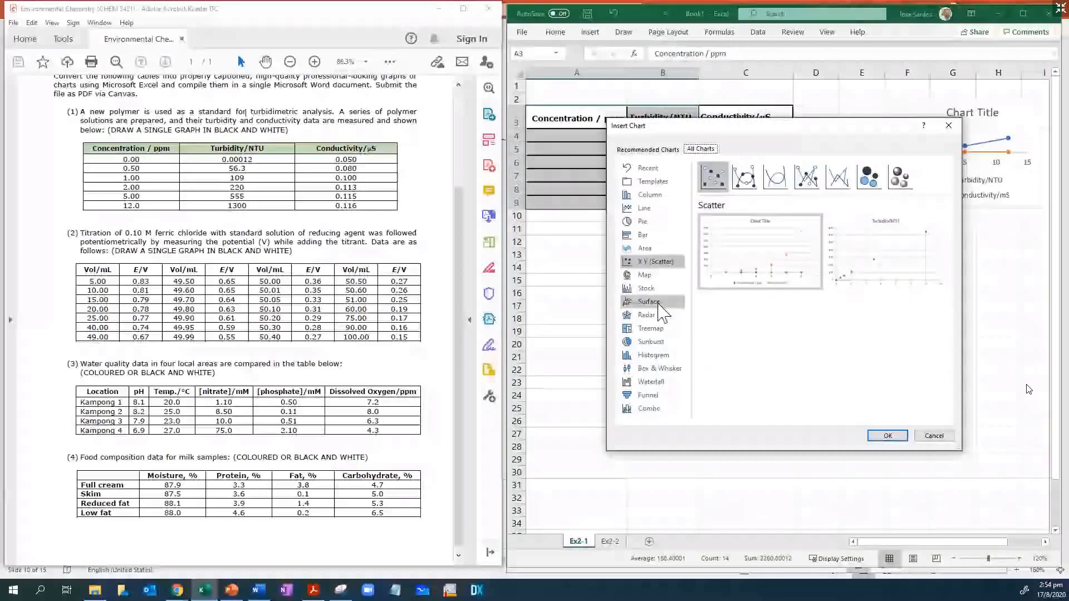
left_click(660, 196)
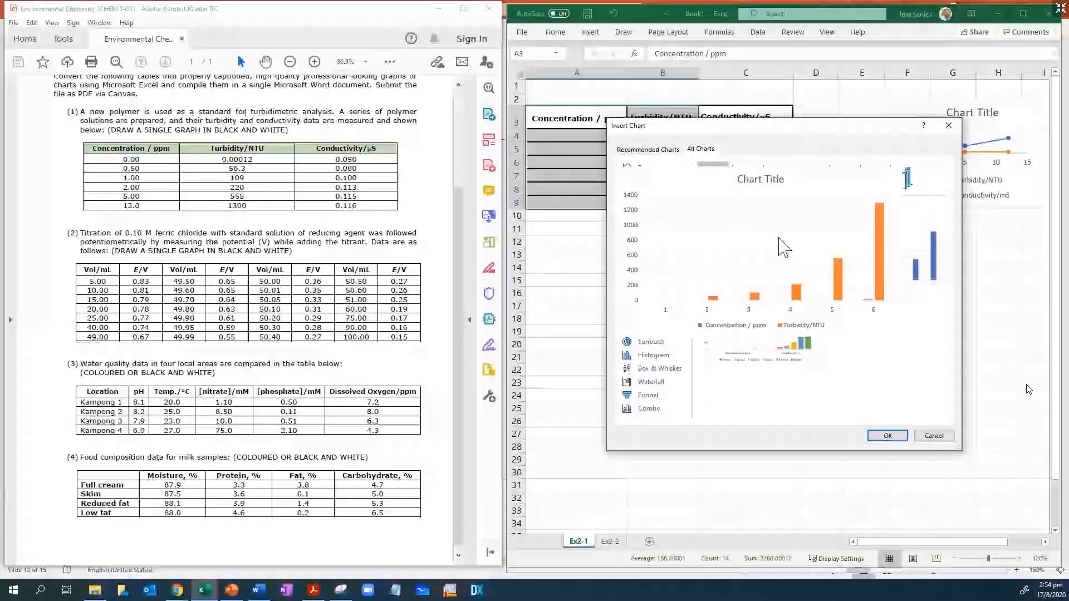
mouse_move(872, 264)
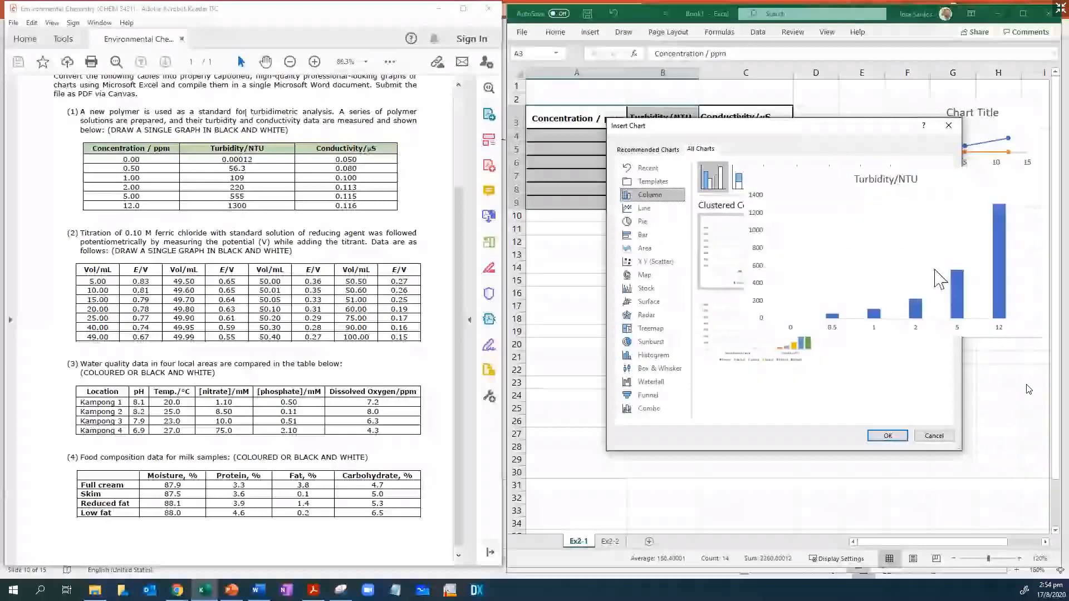
left_click(878, 274)
left_click(886, 436)
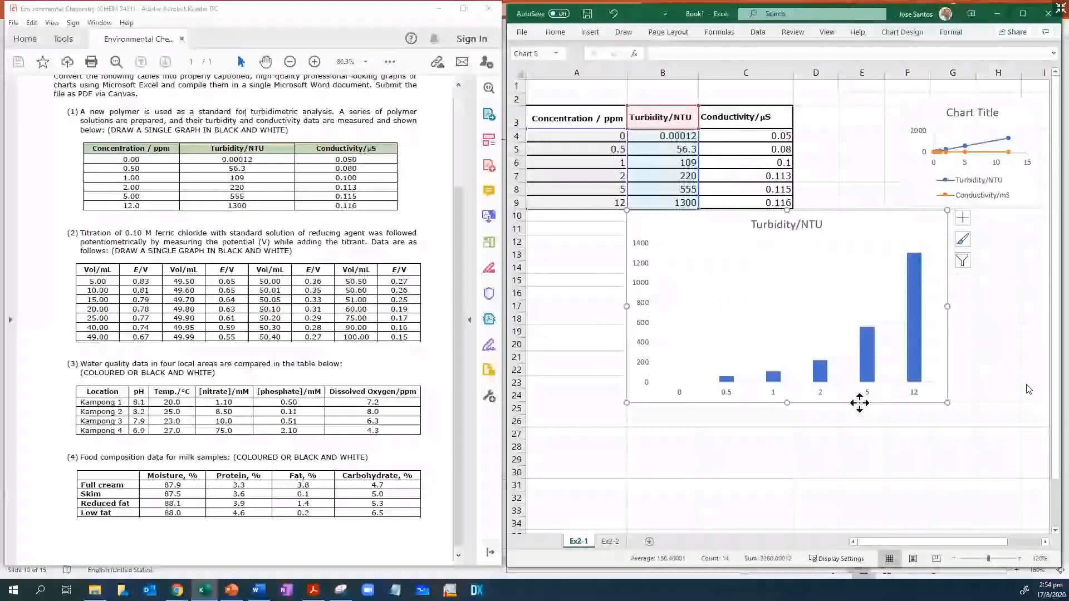
Move the turbidity column chart below the data table so that it starts around row 13
left_click_drag(858, 402, 793, 425)
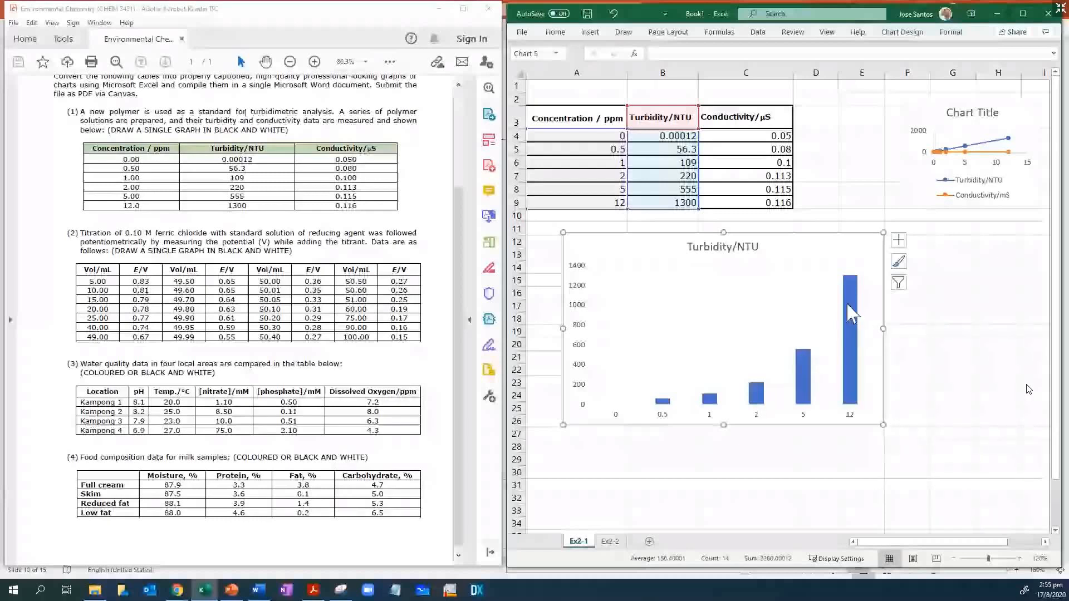
key("Escape")
left_click_drag(835, 260, 846, 264)
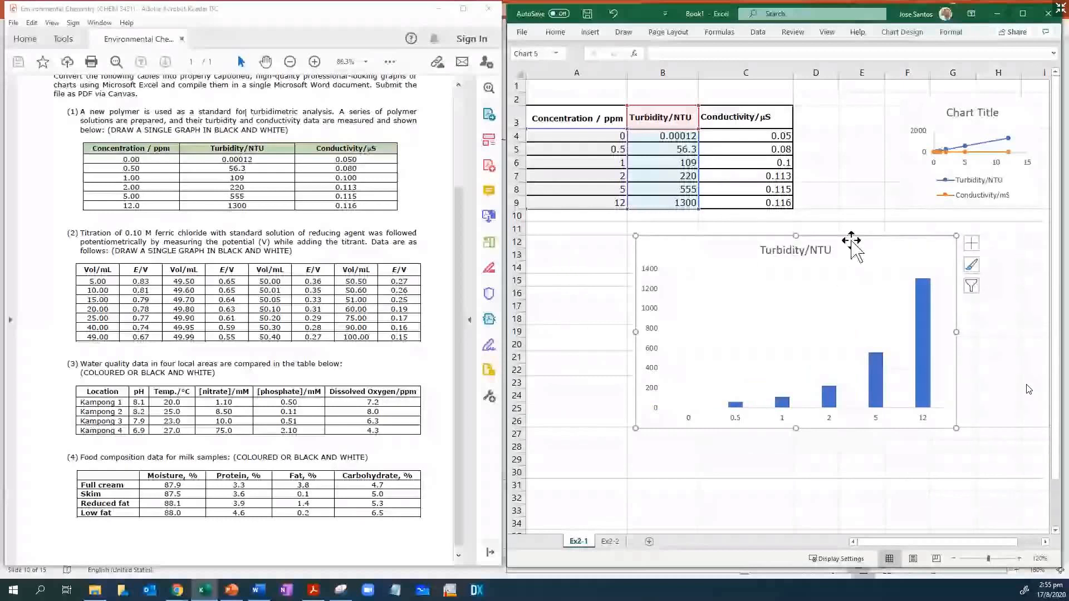
left_click_drag(851, 240, 795, 251)
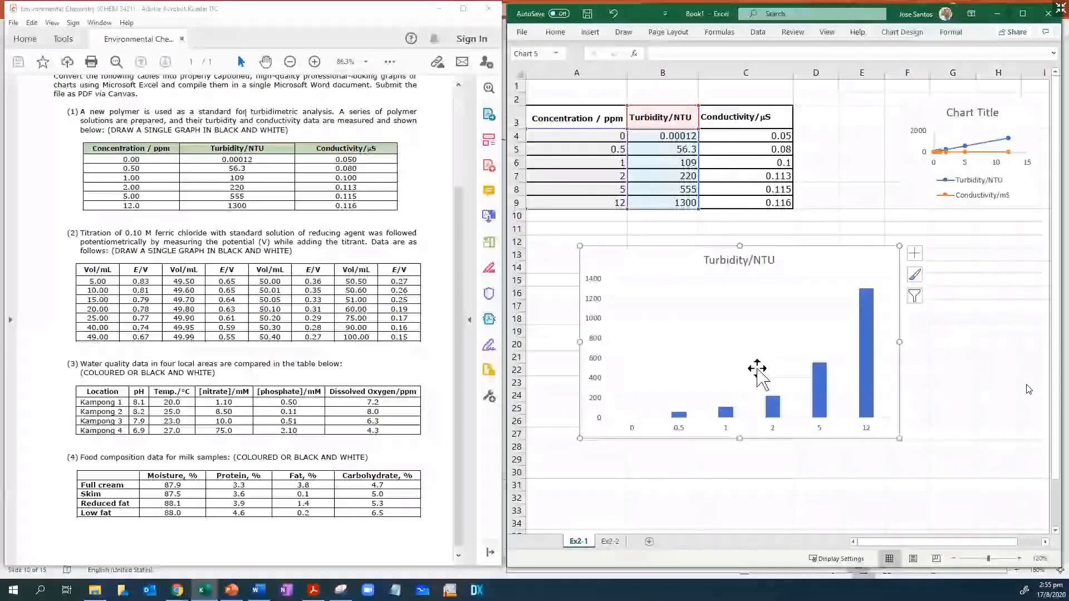